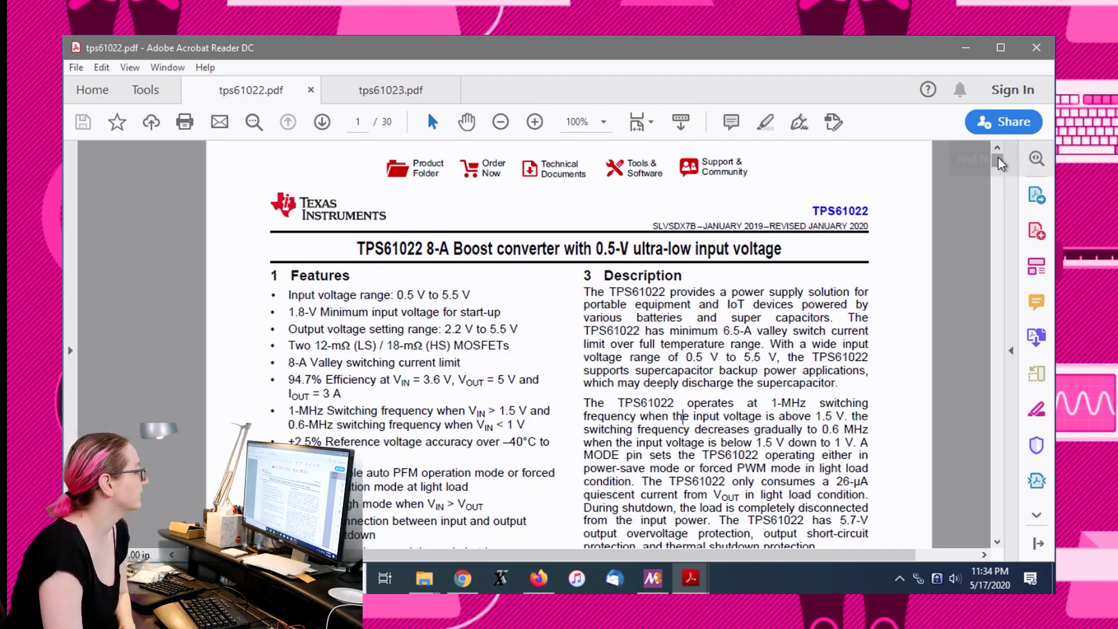
Step: Copy Würth part number 744316100 from Table 2 on page 15 of the TPS61022 datasheet
{"action": "left_click_drag", "start_coordinate": [997, 161], "coordinate": [998, 316]}
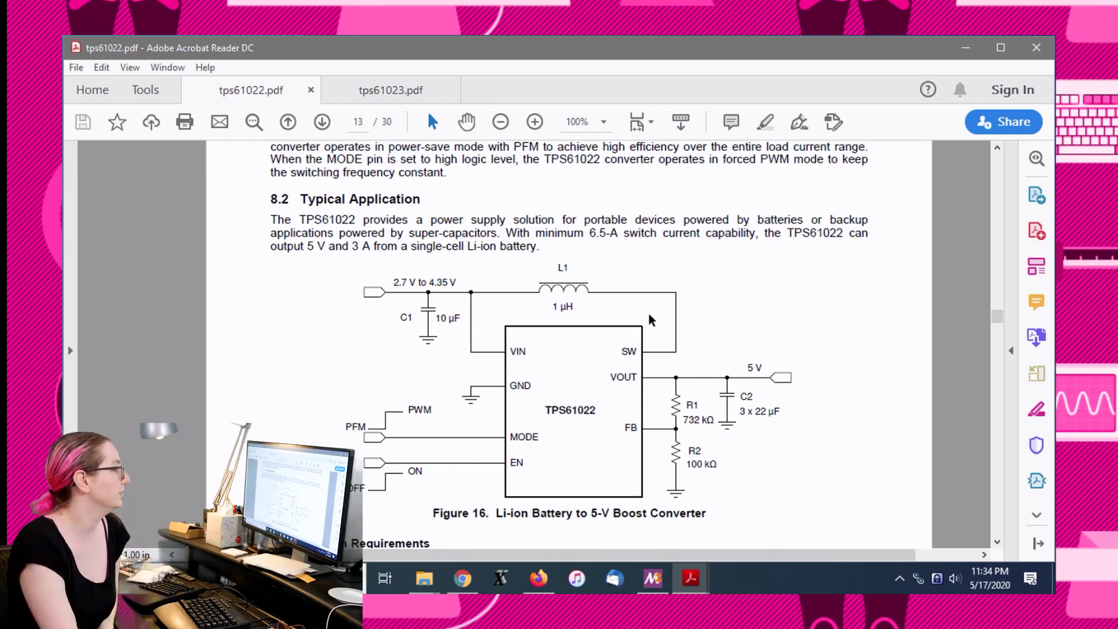
{"action": "scroll", "coordinate": [998, 325], "scroll_direction": "down", "scroll_amount": 4}
{"action": "left_click_drag", "start_coordinate": [998, 325], "coordinate": [1011, 346]}
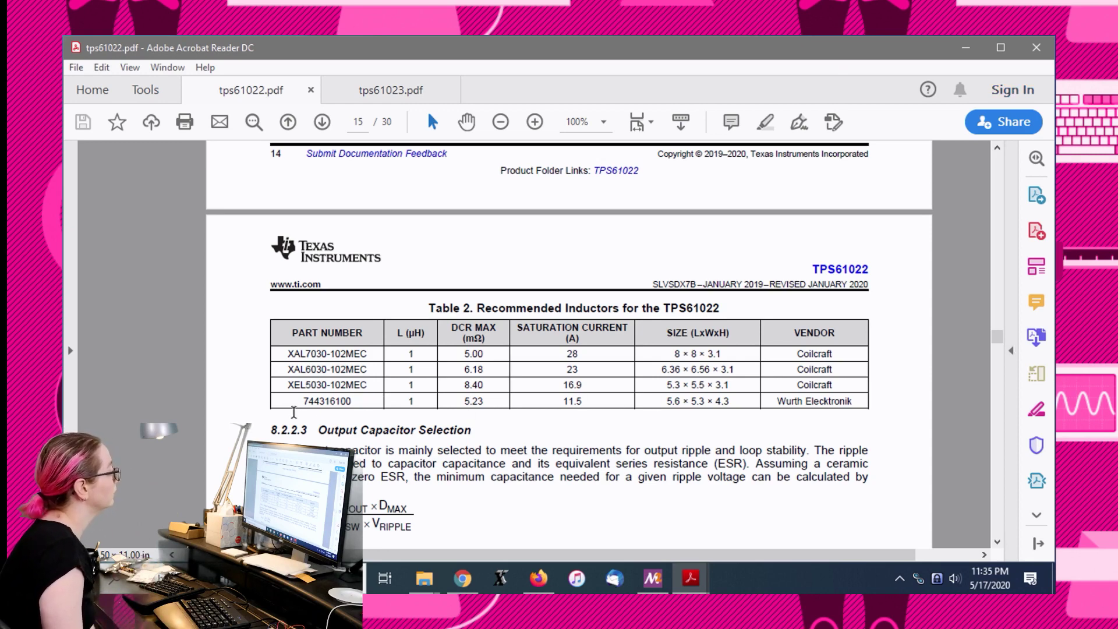
{"action": "left_click_drag", "start_coordinate": [298, 403], "coordinate": [355, 402]}
{"action": "key", "text": "ctrl+c"}
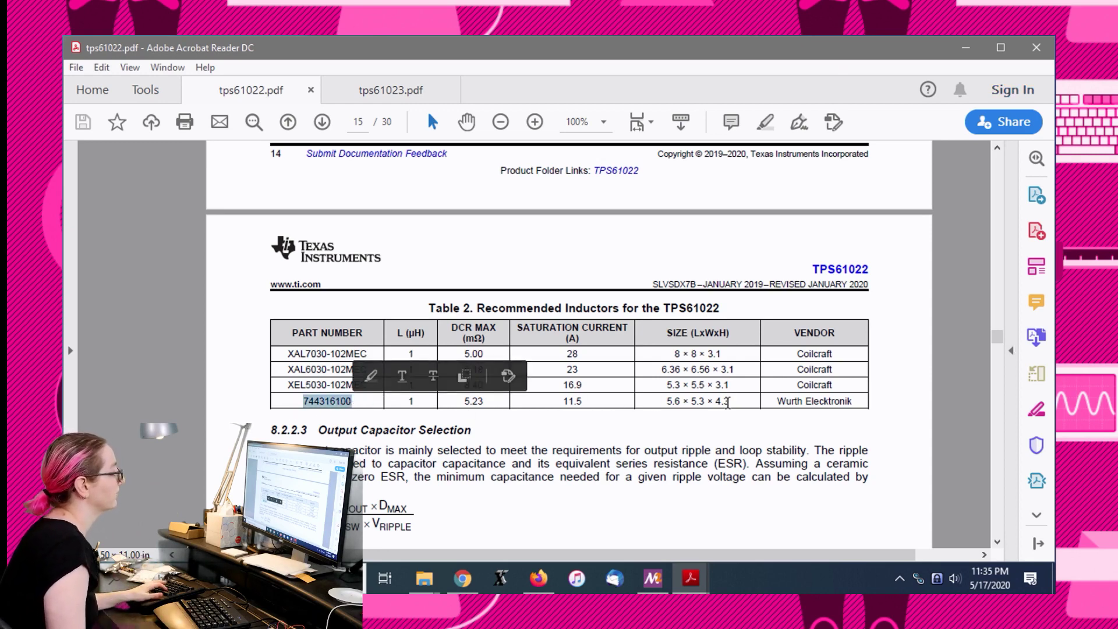
{"action": "left_click", "coordinate": [717, 402]}
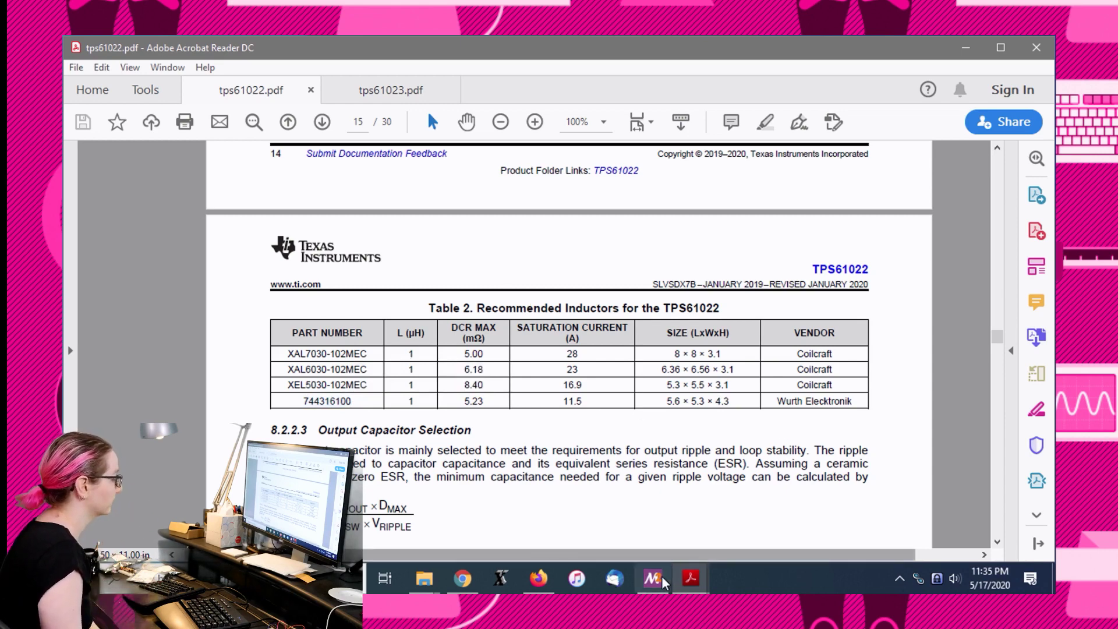
{"action": "mouse_move", "coordinate": [548, 588]}
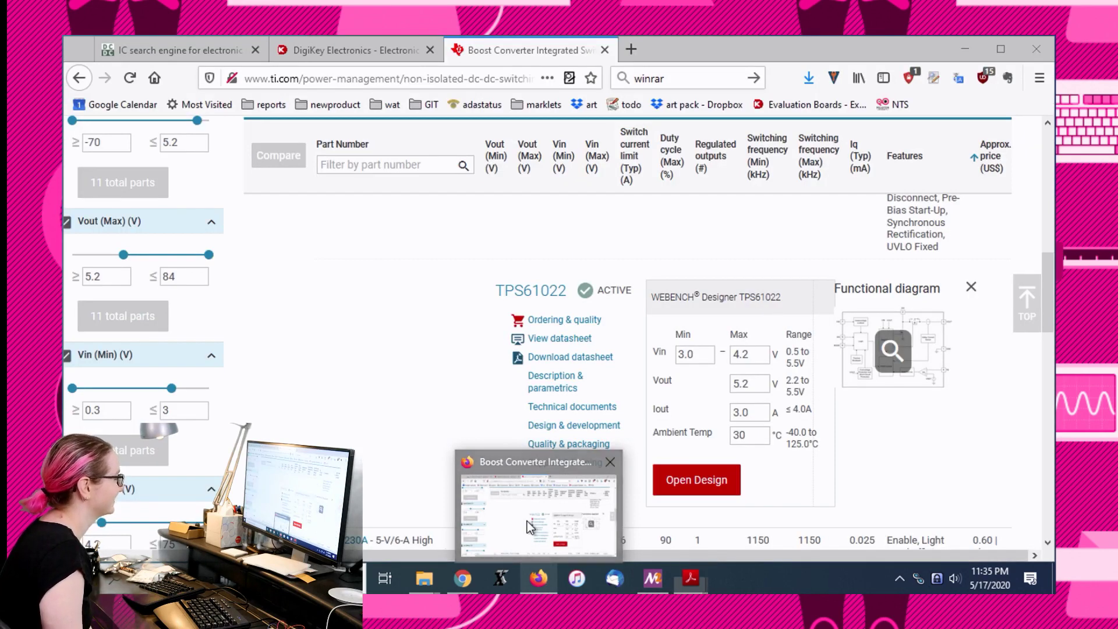
Step: Close the TI page and search DigiKey for part number 744316100
{"action": "left_click", "coordinate": [526, 521]}
{"action": "left_click", "coordinate": [605, 50]}
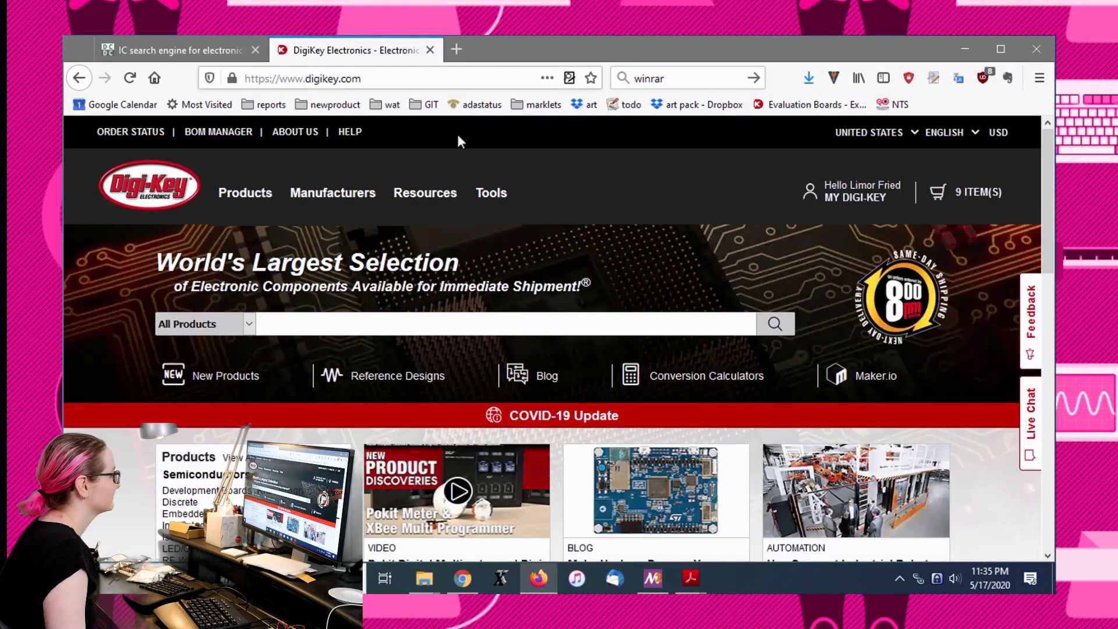
{"action": "left_click", "coordinate": [395, 328]}
{"action": "key", "text": "ctrl+v"}
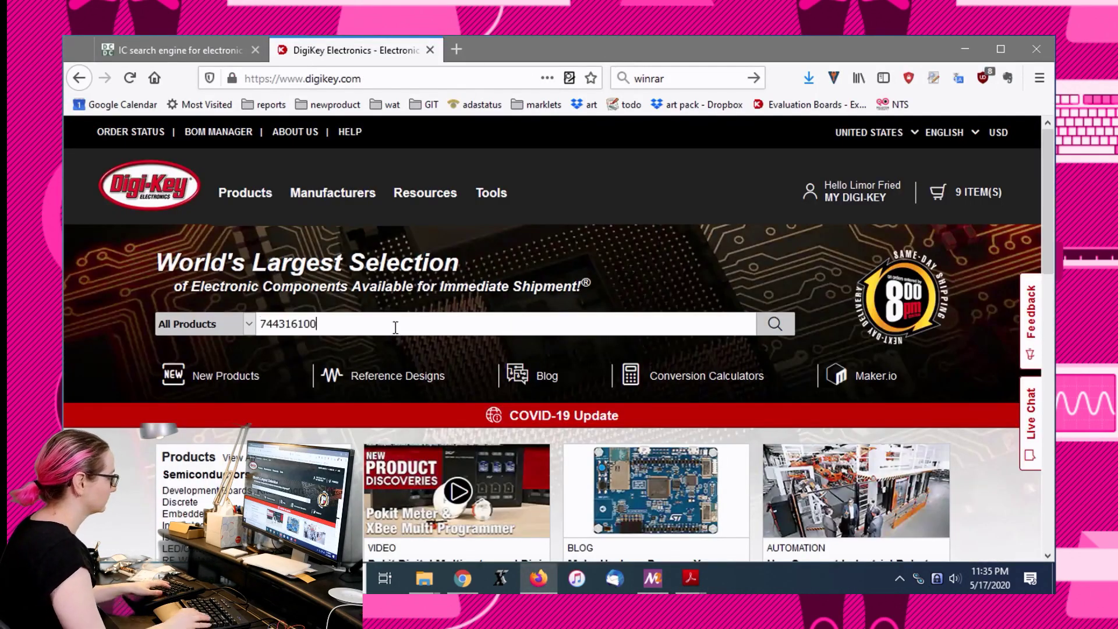
{"action": "key", "text": "Return"}
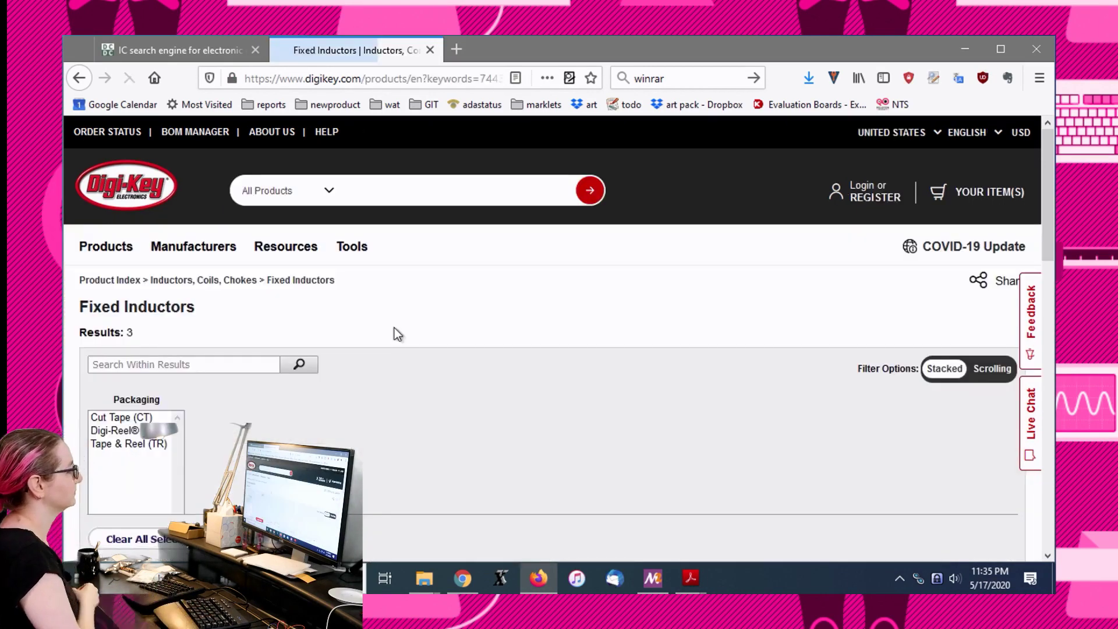
Step: Check tape & reel listing 732-6176-2-ND, then open cut tape listing 732-6176-1-ND
{"action": "scroll", "coordinate": [463, 313], "scroll_direction": "down", "scroll_amount": 5}
{"action": "scroll", "coordinate": [463, 314], "scroll_direction": "down", "scroll_amount": 4}
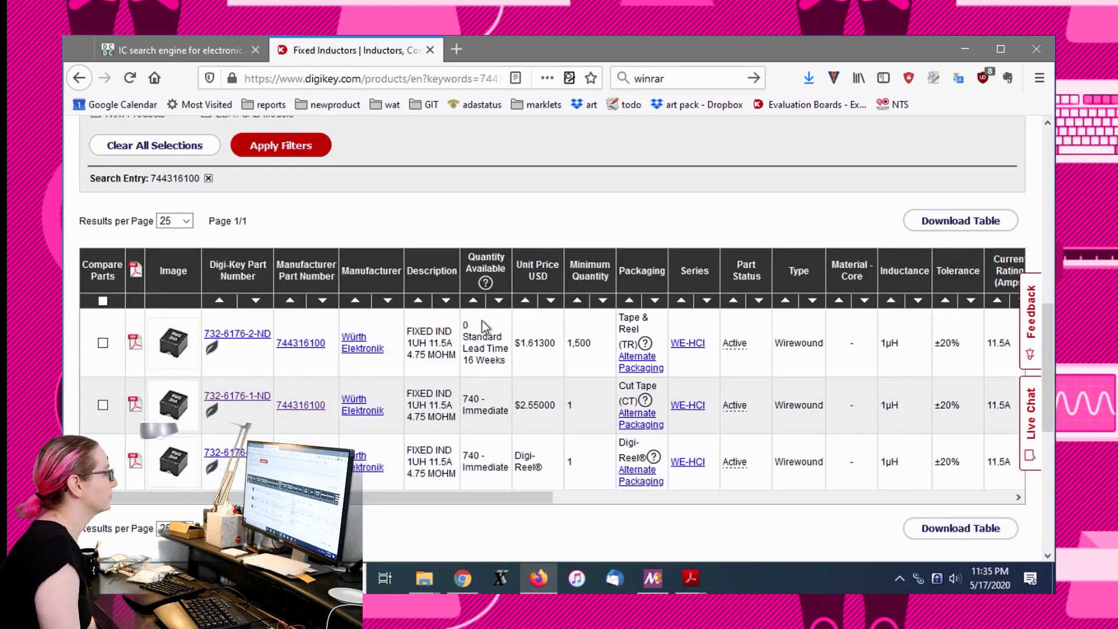
{"action": "left_click", "coordinate": [254, 341]}
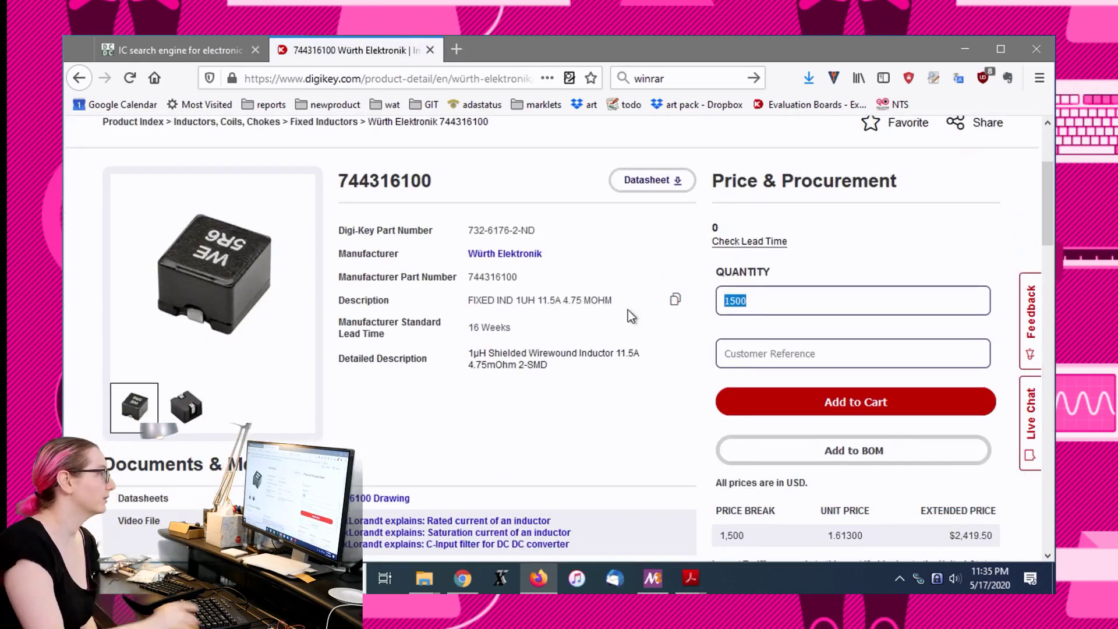
{"action": "key", "text": "alt+Left"}
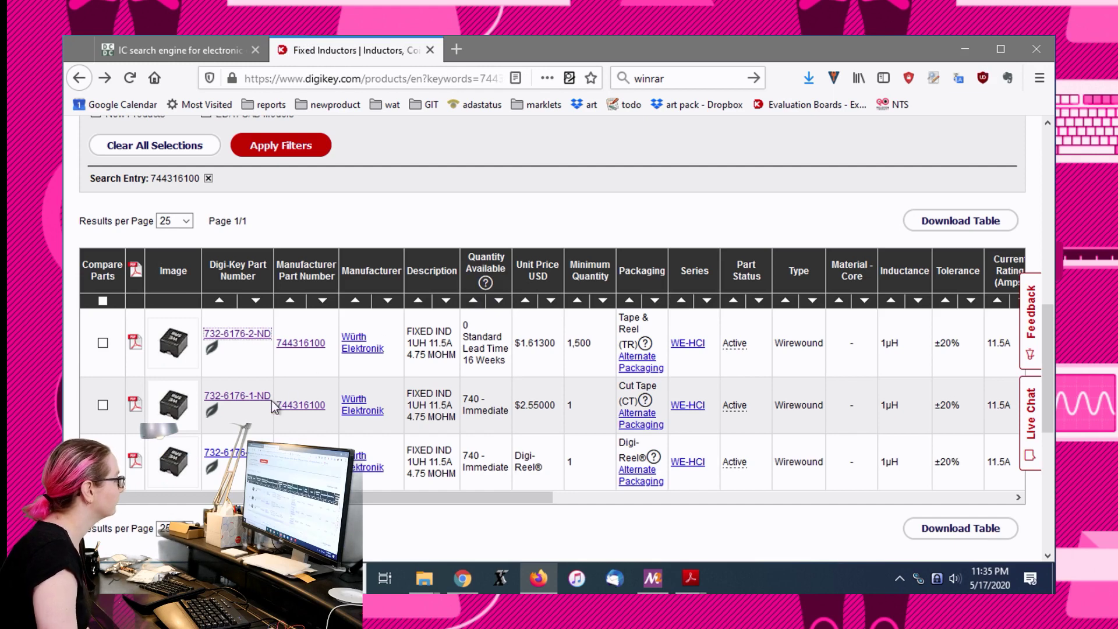
{"action": "left_click", "coordinate": [238, 402]}
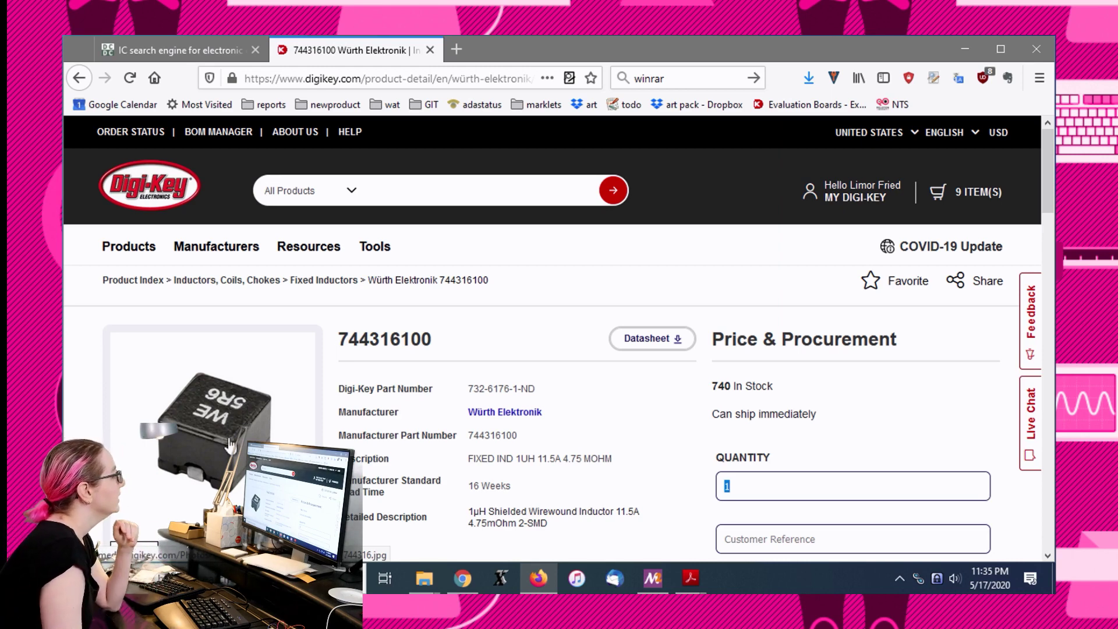
{"action": "scroll", "coordinate": [525, 301], "scroll_direction": "down", "scroll_amount": 5}
{"action": "scroll", "coordinate": [586, 301], "scroll_direction": "down", "scroll_amount": 15}
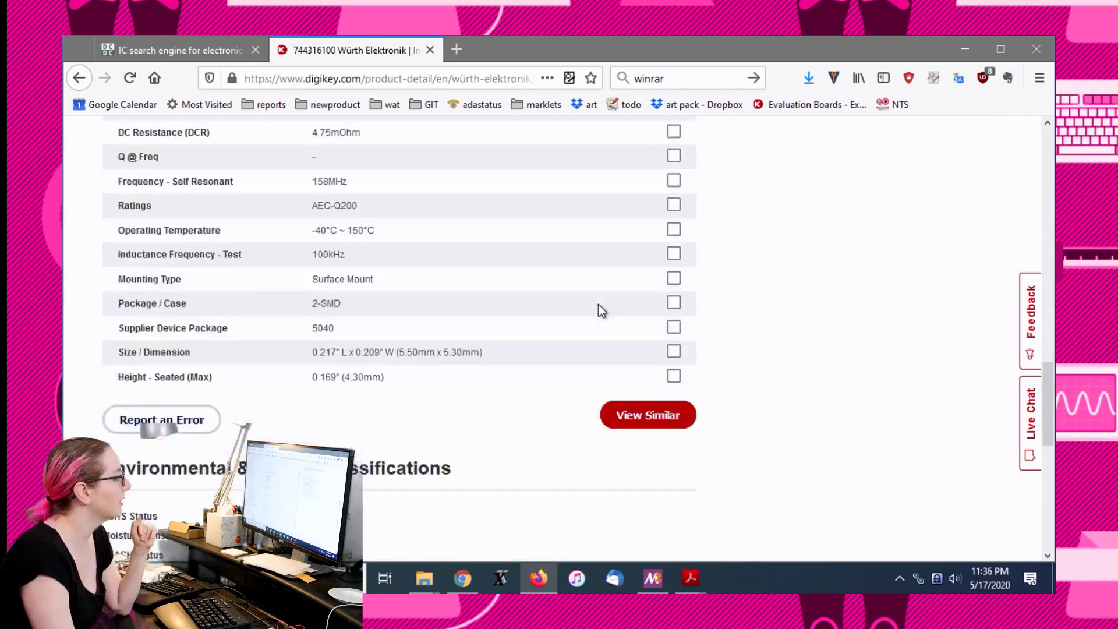
{"action": "scroll", "coordinate": [599, 305], "scroll_direction": "up", "scroll_amount": 6}
{"action": "scroll", "coordinate": [602, 305], "scroll_direction": "up", "scroll_amount": 4}
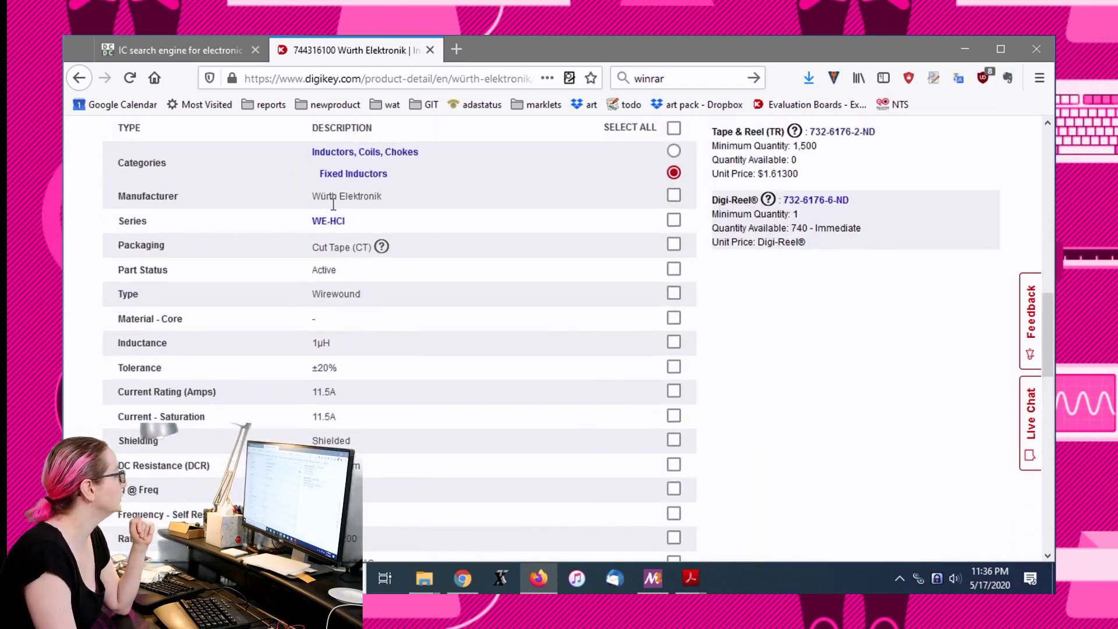
{"action": "scroll", "coordinate": [582, 309], "scroll_direction": "down", "scroll_amount": 4}
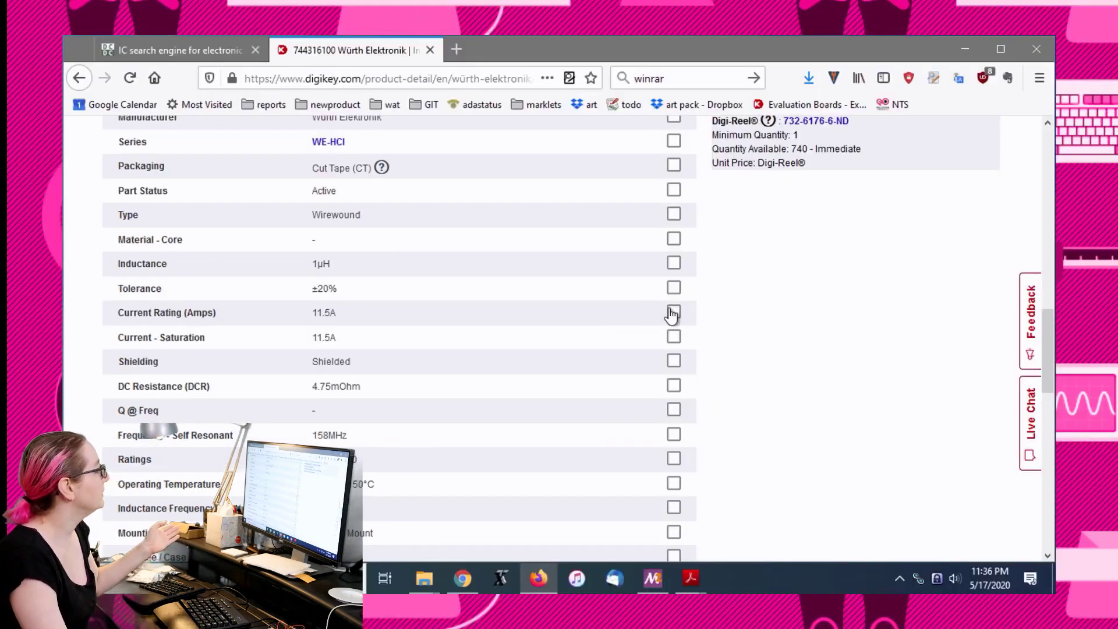
{"action": "left_click", "coordinate": [674, 313]}
{"action": "left_click", "coordinate": [674, 312]}
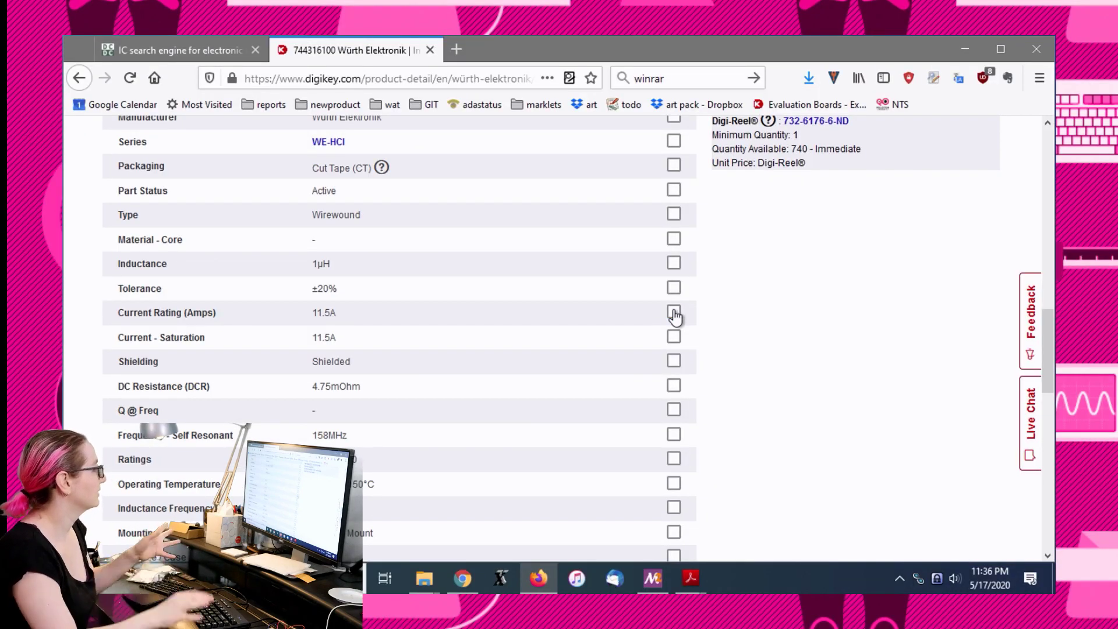
{"action": "left_click", "coordinate": [673, 387]}
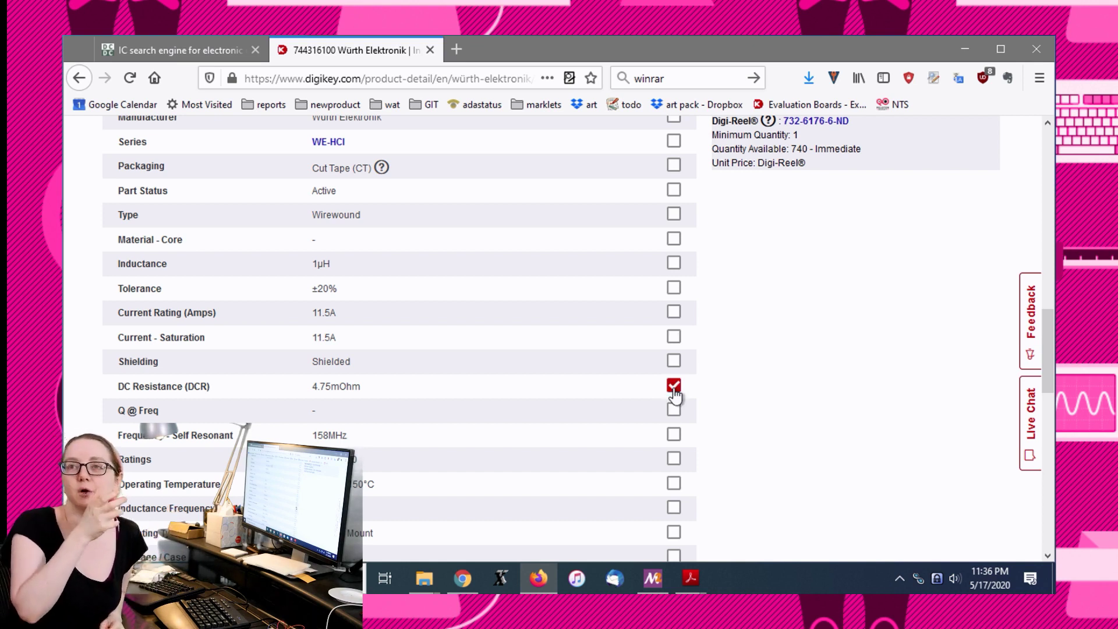
{"action": "left_click", "coordinate": [673, 386]}
{"action": "scroll", "coordinate": [646, 326], "scroll_direction": "down", "scroll_amount": 2}
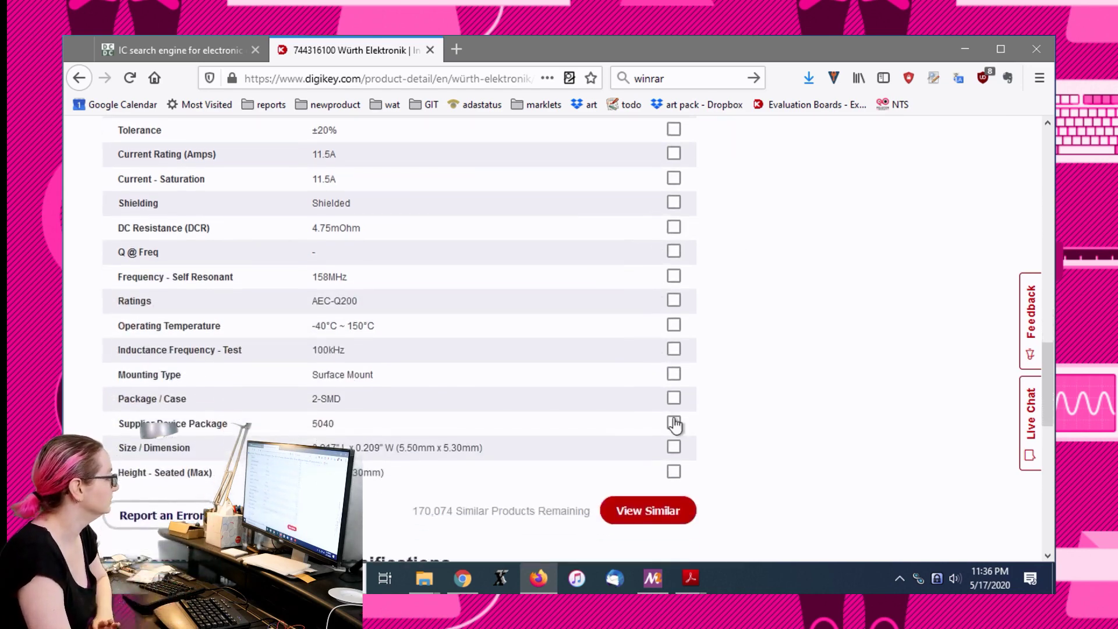
{"action": "scroll", "coordinate": [652, 406], "scroll_direction": "up", "scroll_amount": 3}
{"action": "scroll", "coordinate": [652, 407], "scroll_direction": "up", "scroll_amount": 4}
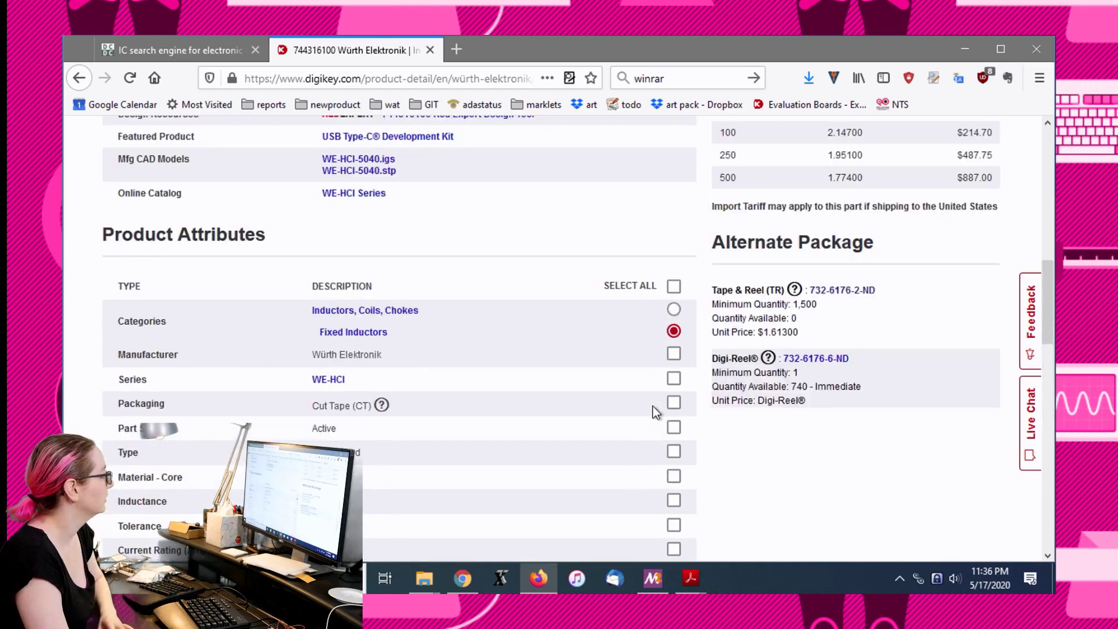
{"action": "scroll", "coordinate": [661, 406], "scroll_direction": "down", "scroll_amount": 5}
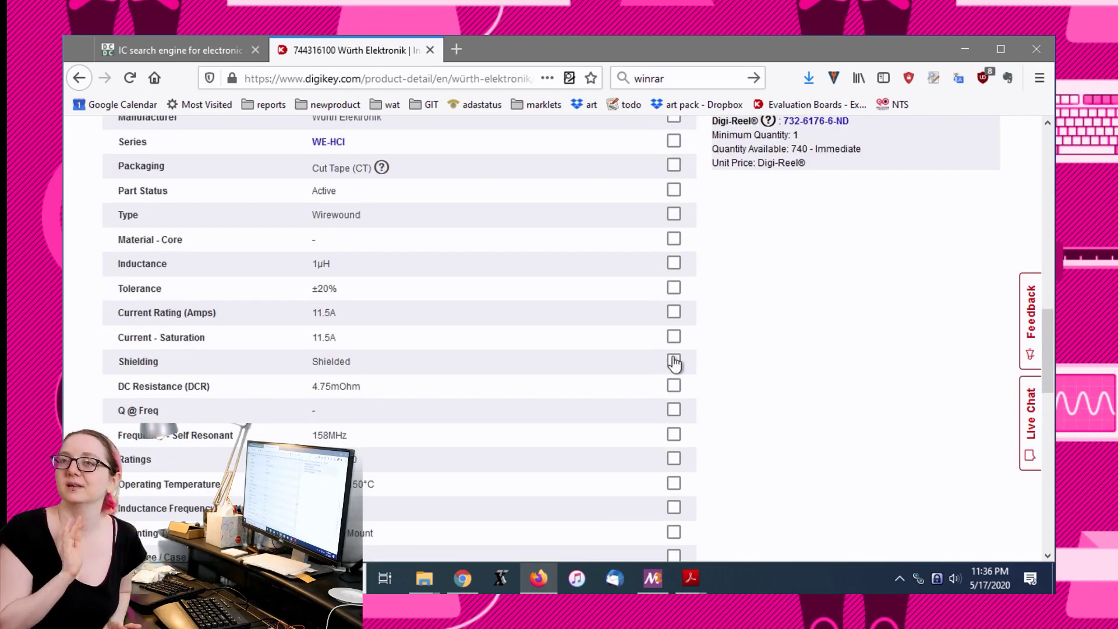
{"action": "scroll", "coordinate": [721, 229], "scroll_direction": "up", "scroll_amount": 15}
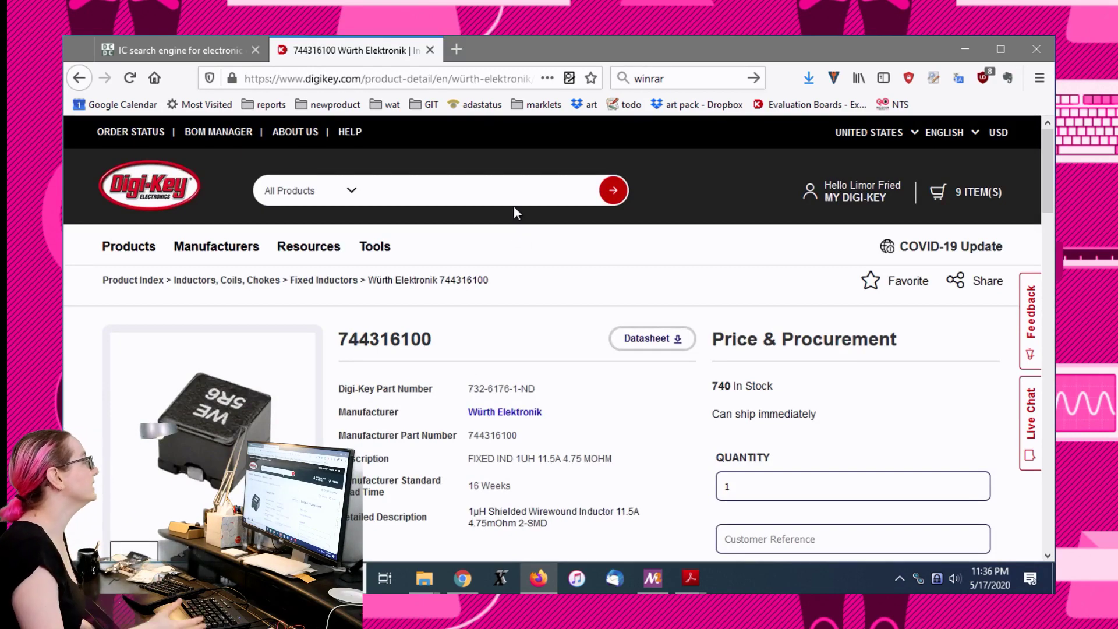
Step: Search DigiKey for '1uh inductor' and open the Fixed Inductors category
{"action": "left_click", "coordinate": [463, 191]}
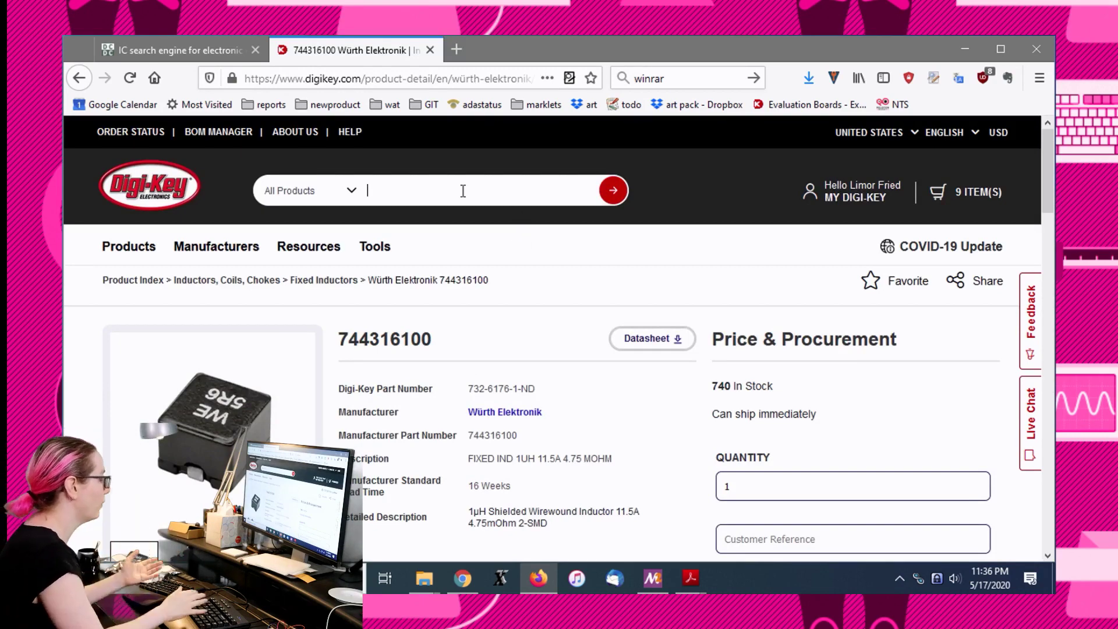
{"action": "type", "text": "1uh"}
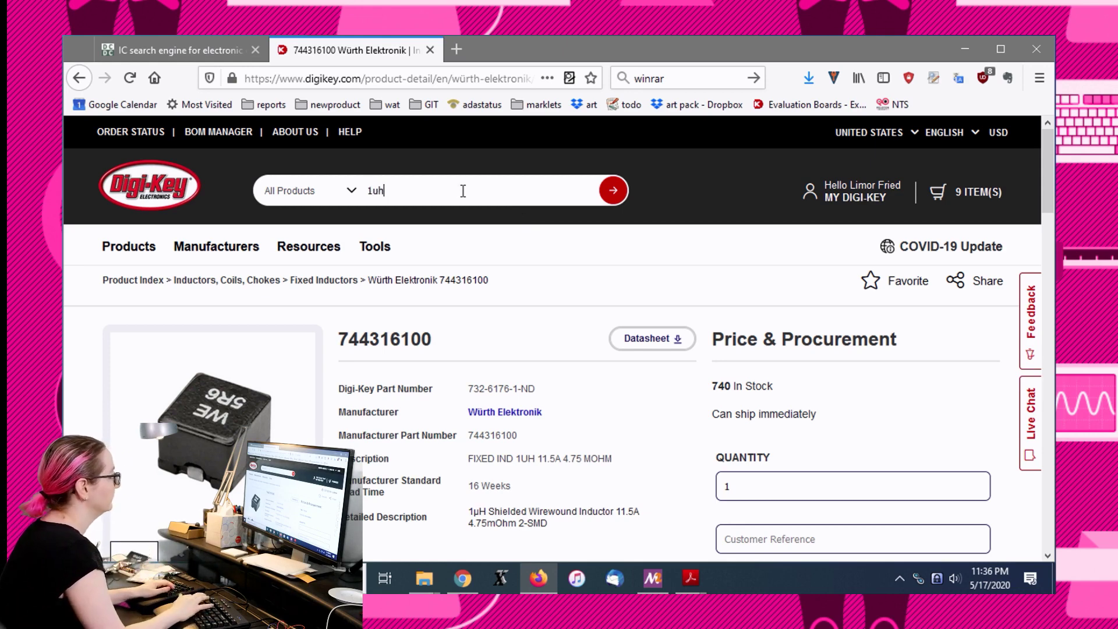
{"action": "type", "text": " inductor"}
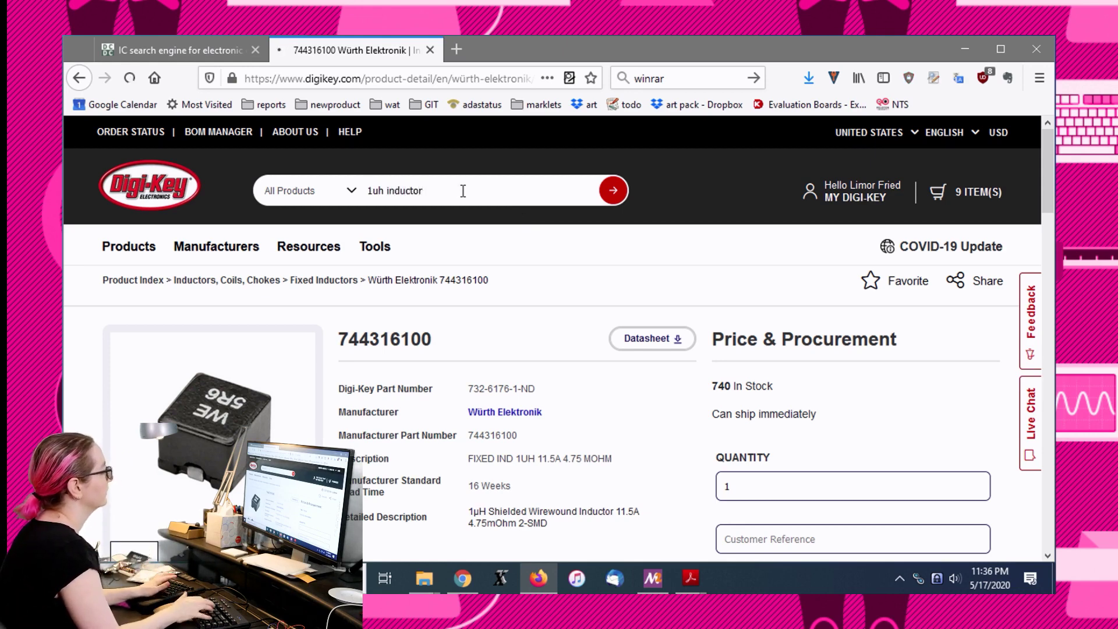
{"action": "key", "text": "Return"}
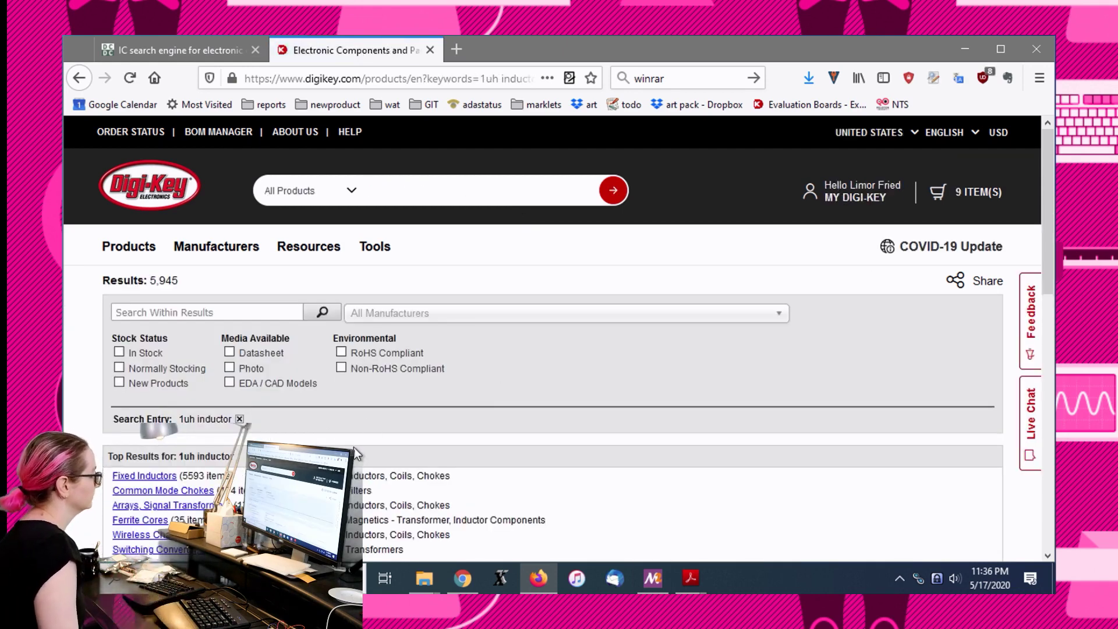
{"action": "scroll", "coordinate": [344, 425], "scroll_direction": "down", "scroll_amount": 2}
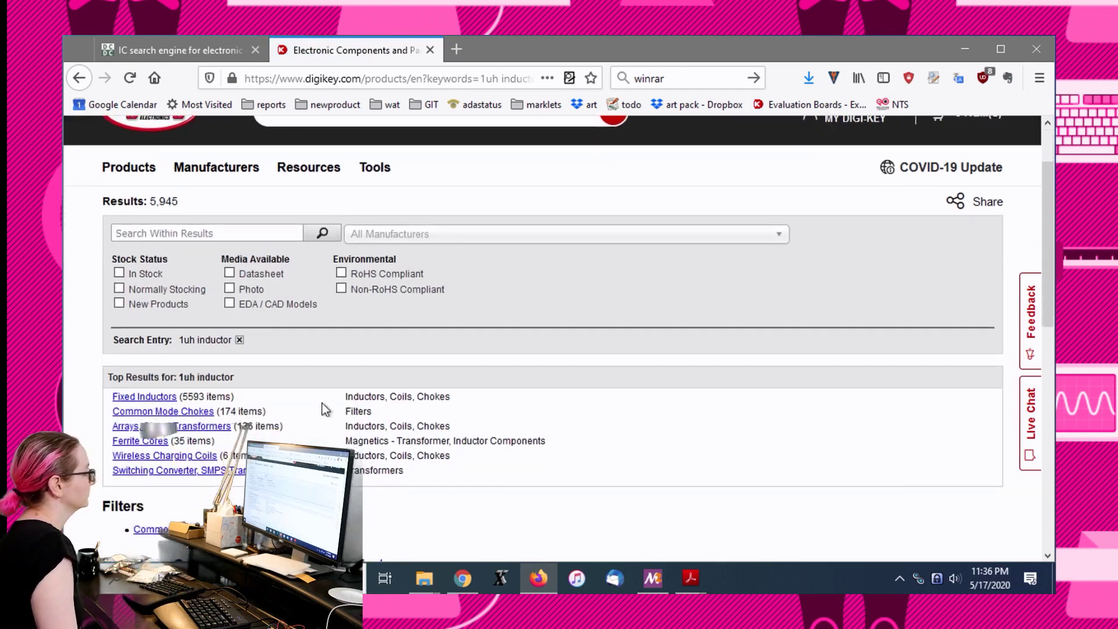
{"action": "left_click", "coordinate": [149, 399]}
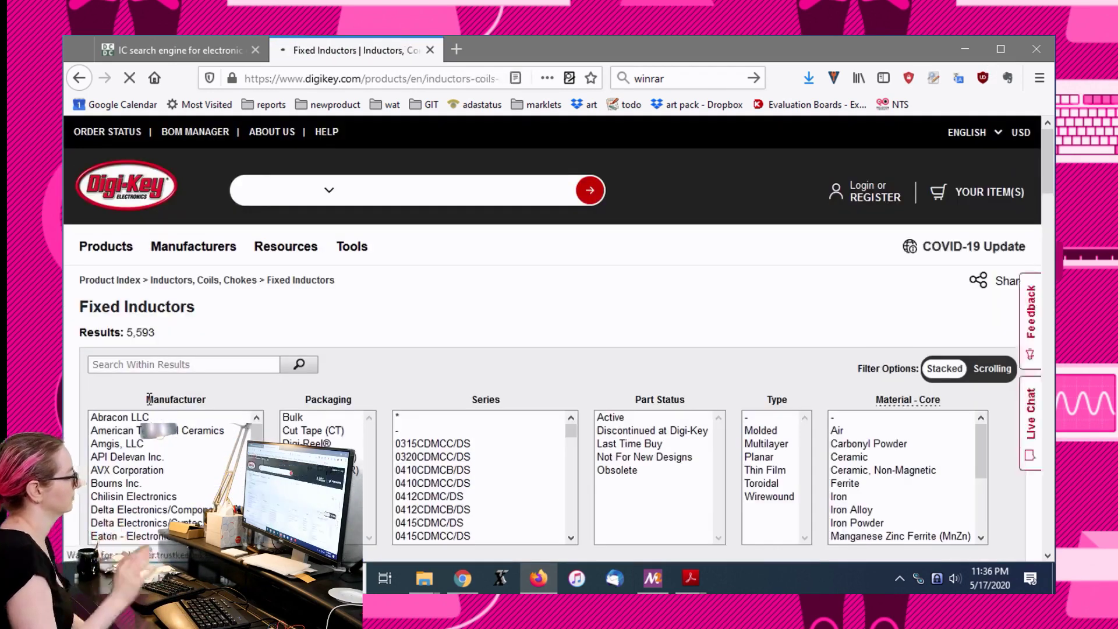
Step: Expand More Filters and look through all the fixed-inductor filter categories
{"action": "scroll", "coordinate": [560, 291], "scroll_direction": "down", "scroll_amount": 4}
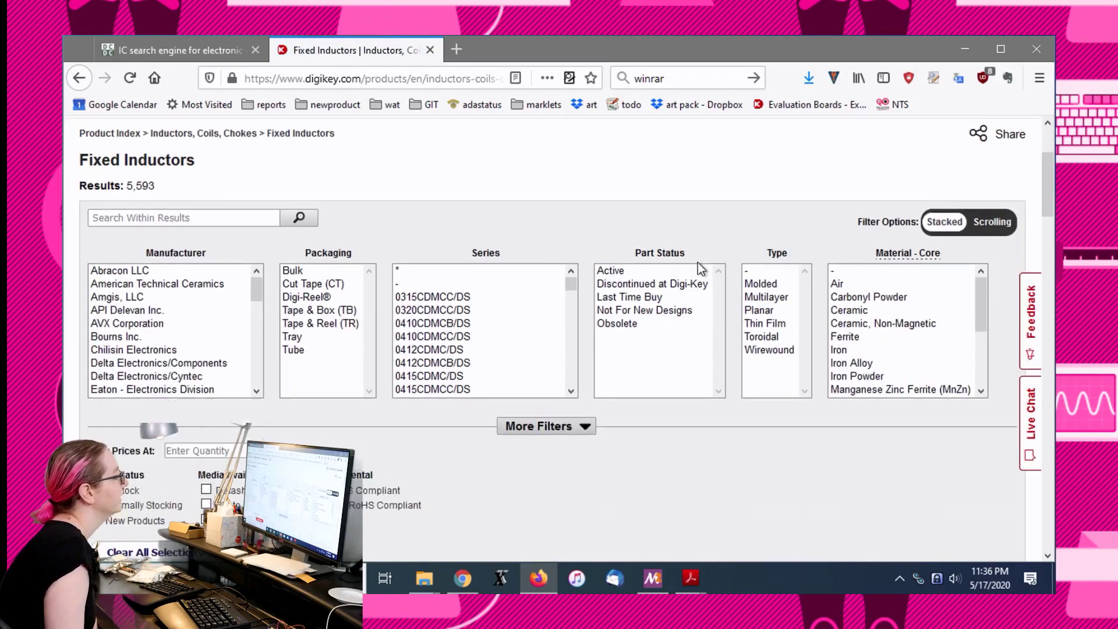
{"action": "left_click", "coordinate": [575, 417]}
{"action": "scroll", "coordinate": [664, 182], "scroll_direction": "down", "scroll_amount": 4}
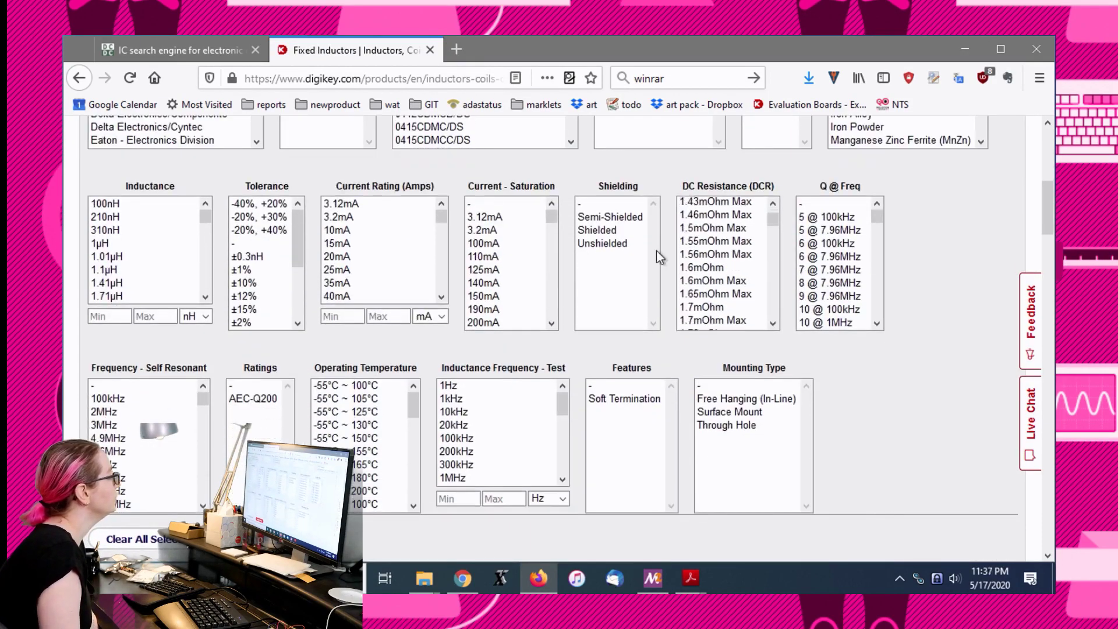
{"action": "scroll", "coordinate": [564, 285], "scroll_direction": "down", "scroll_amount": 10}
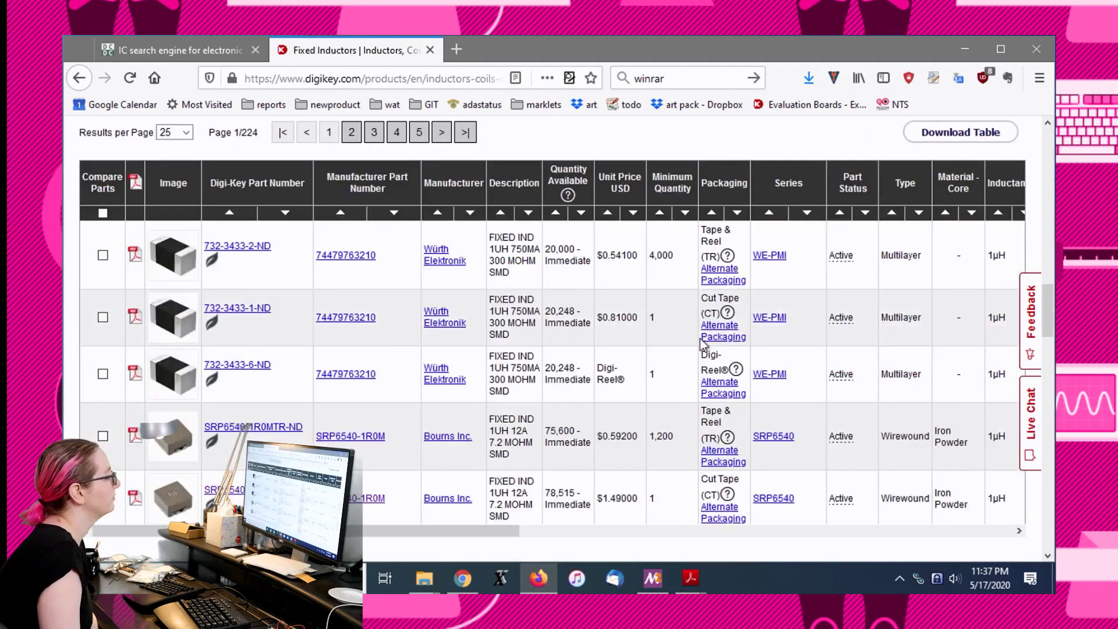
{"action": "scroll", "coordinate": [890, 424], "scroll_direction": "up", "scroll_amount": 5}
{"action": "scroll", "coordinate": [952, 425], "scroll_direction": "up", "scroll_amount": 3}
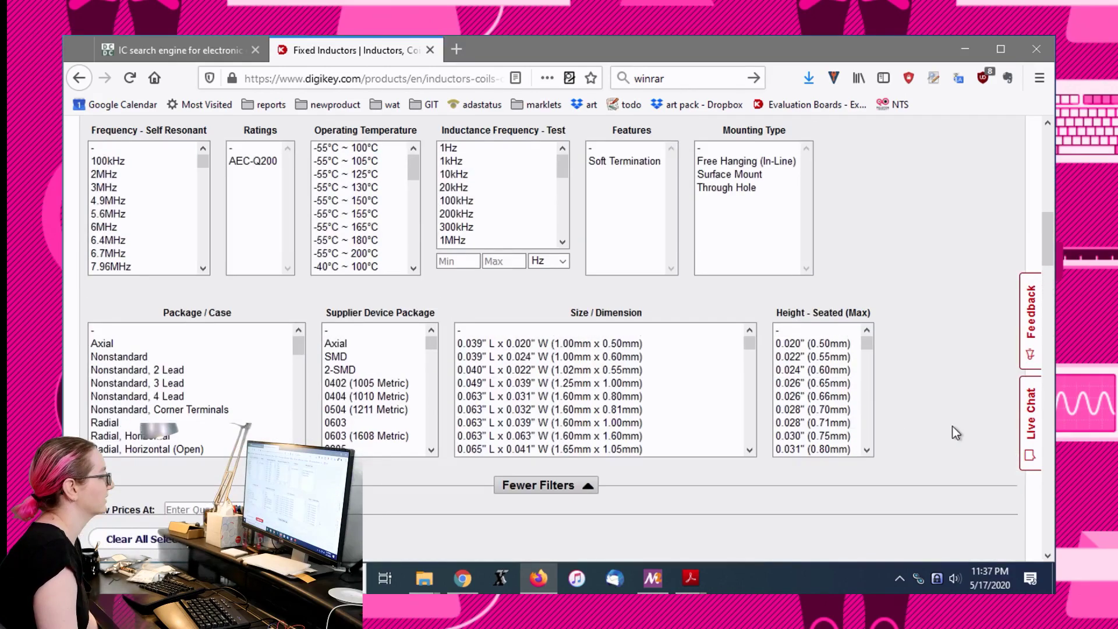
{"action": "scroll", "coordinate": [952, 425], "scroll_direction": "down", "scroll_amount": 2}
{"action": "scroll", "coordinate": [952, 433], "scroll_direction": "down", "scroll_amount": 8}
{"action": "scroll", "coordinate": [952, 433], "scroll_direction": "up", "scroll_amount": 5}
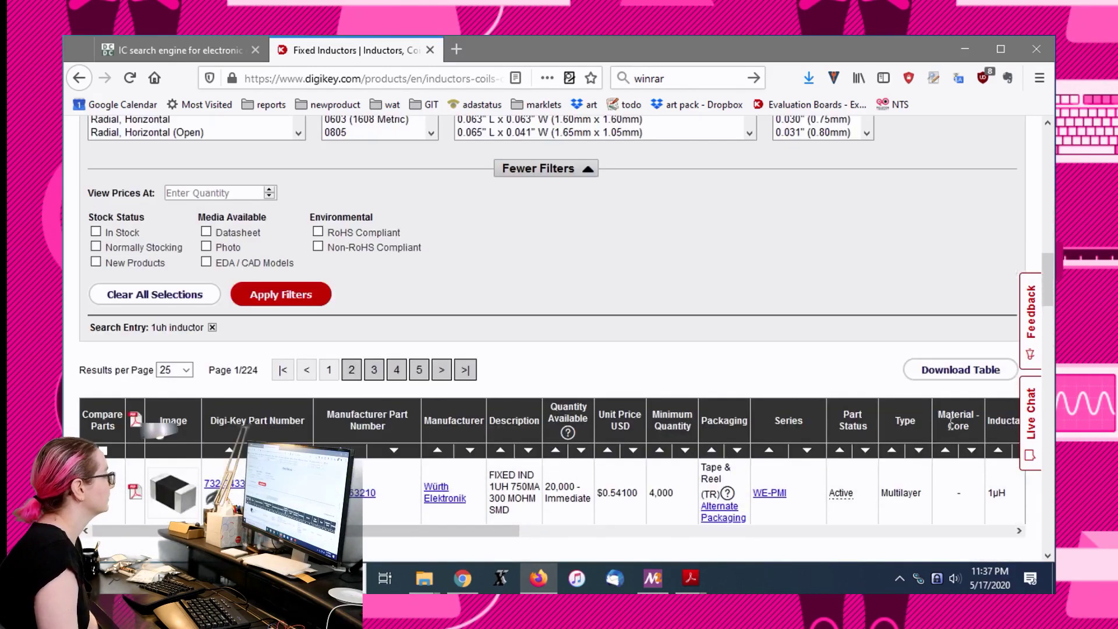
{"action": "scroll", "coordinate": [949, 424], "scroll_direction": "up", "scroll_amount": 10}
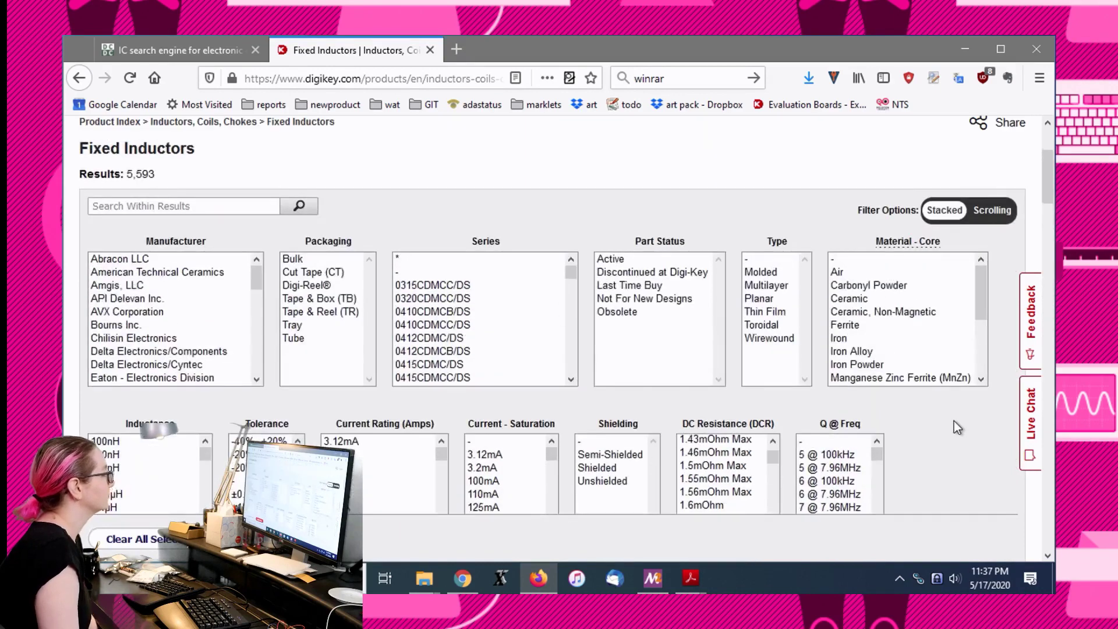
{"action": "scroll", "coordinate": [954, 421], "scroll_direction": "up", "scroll_amount": 2}
{"action": "left_click_drag", "start_coordinate": [156, 253], "coordinate": [78, 257]}
{"action": "left_click", "coordinate": [648, 239]}
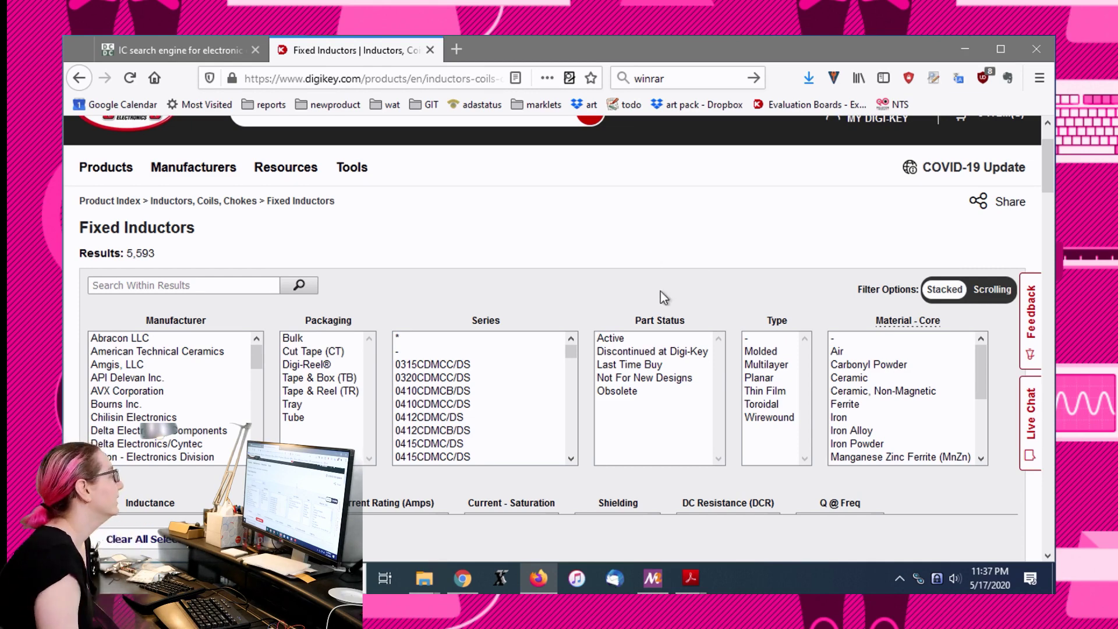
{"action": "scroll", "coordinate": [662, 293], "scroll_direction": "down", "scroll_amount": 2}
Step: Filter fixed inductors to Active status and Surface Mount mounting type, leaving 3,701 results
{"action": "left_click", "coordinate": [634, 262]}
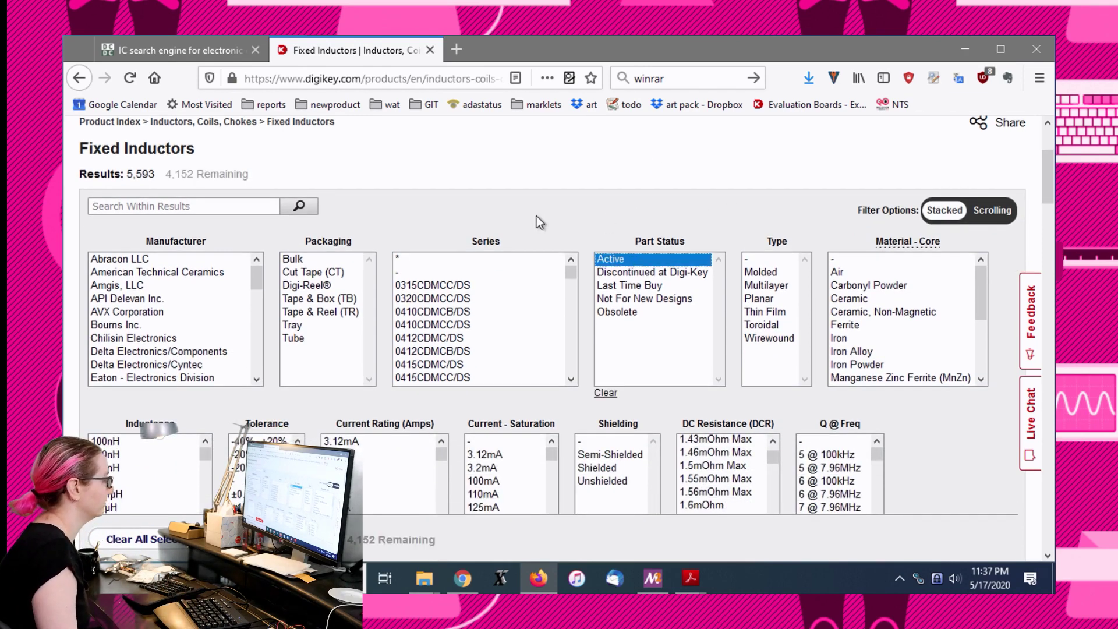
{"action": "scroll", "coordinate": [537, 221], "scroll_direction": "down", "scroll_amount": 2}
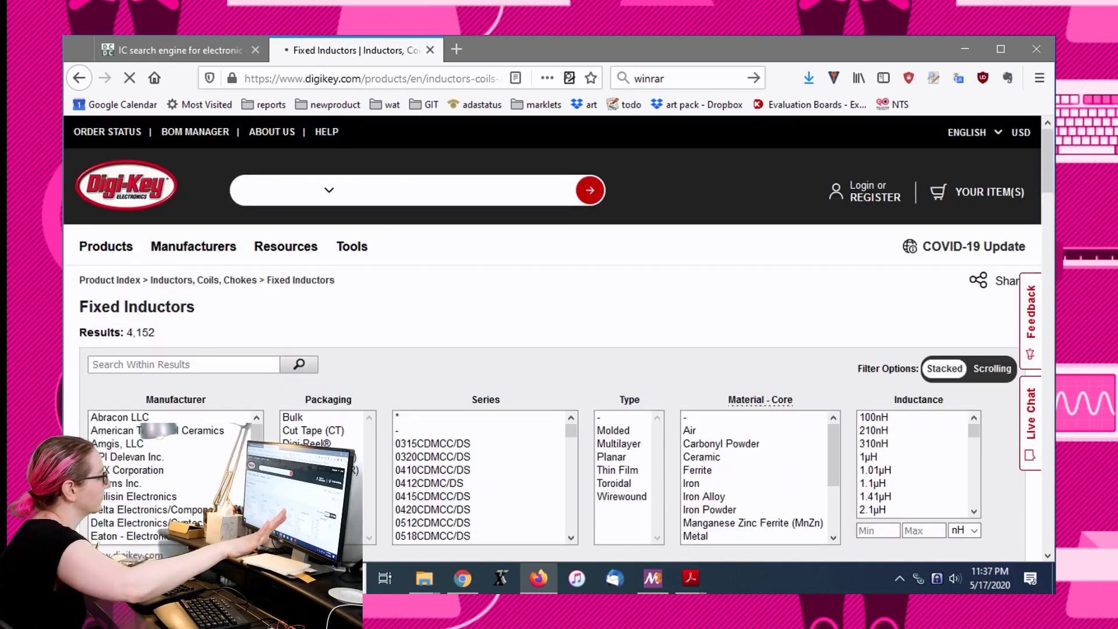
{"action": "scroll", "coordinate": [642, 333], "scroll_direction": "down", "scroll_amount": 6}
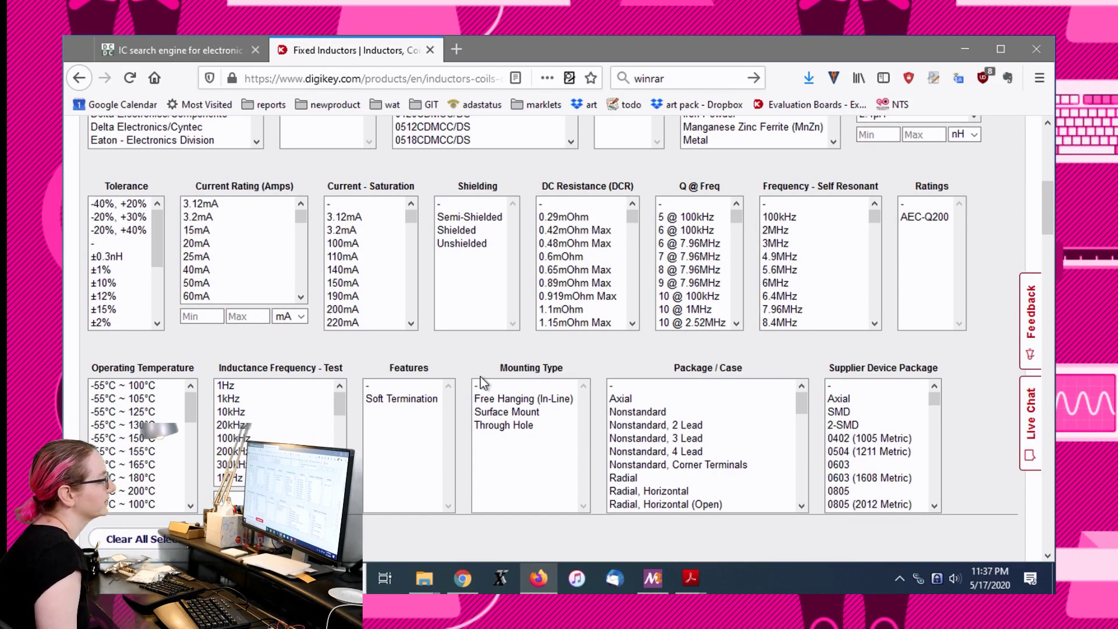
{"action": "scroll", "coordinate": [483, 376], "scroll_direction": "down", "scroll_amount": 3}
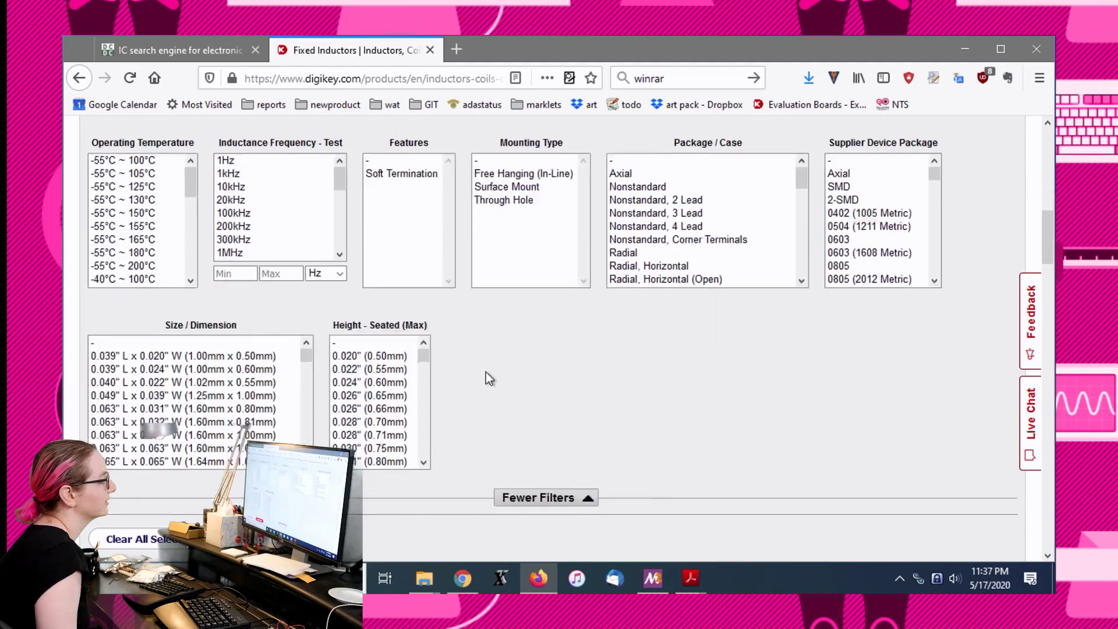
{"action": "scroll", "coordinate": [488, 378], "scroll_direction": "up", "scroll_amount": 3}
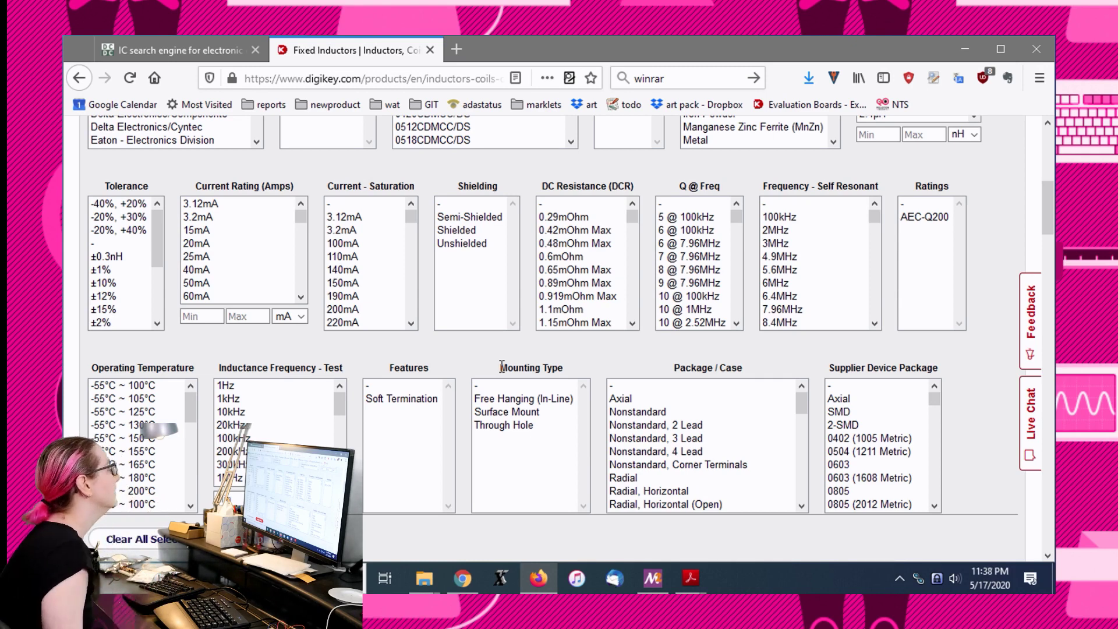
{"action": "scroll", "coordinate": [504, 365], "scroll_direction": "down", "scroll_amount": 3}
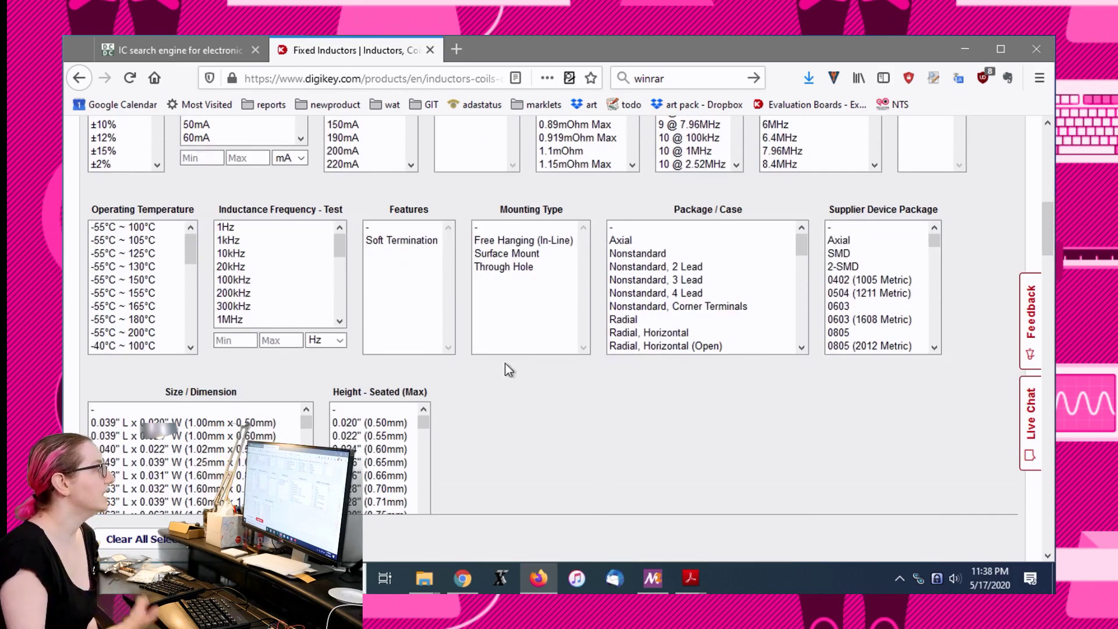
{"action": "left_click", "coordinate": [521, 255]}
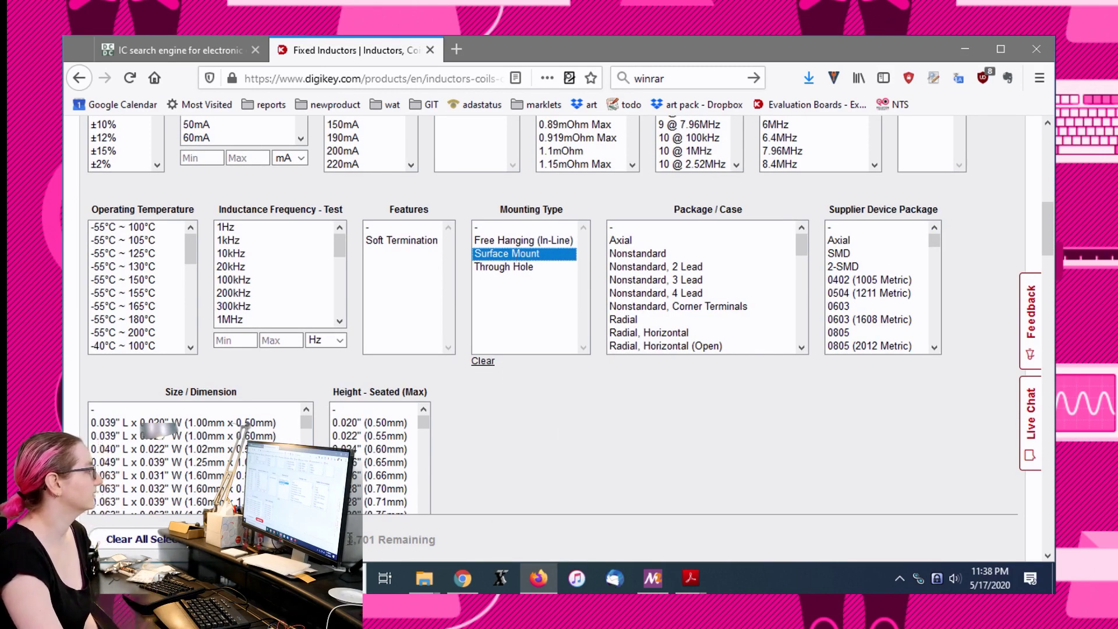
{"action": "left_click", "coordinate": [280, 540]}
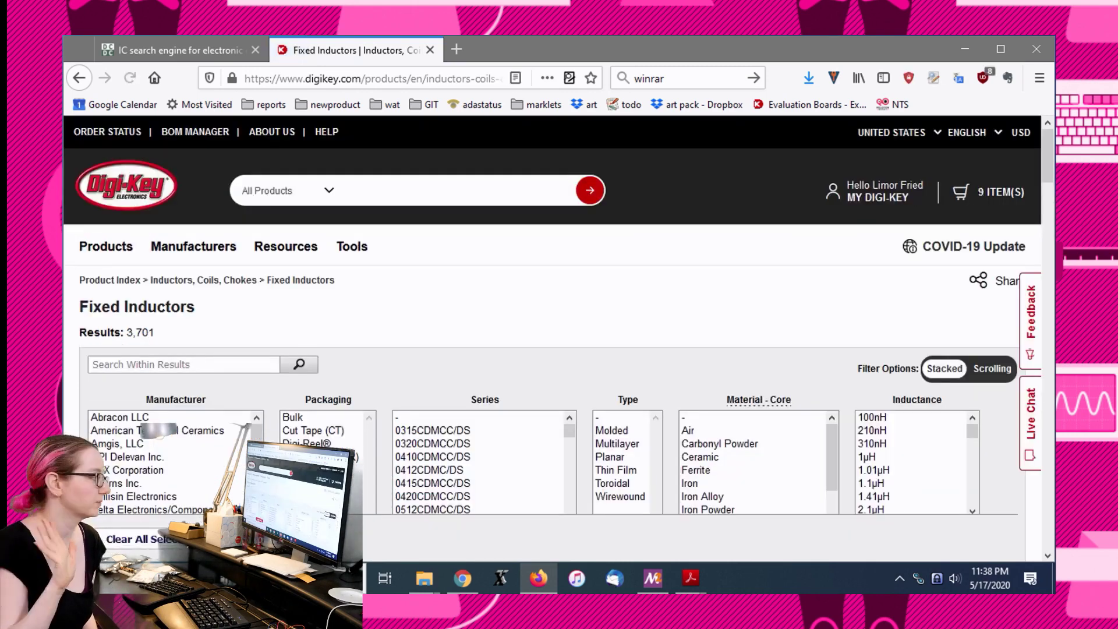
{"action": "scroll", "coordinate": [624, 344], "scroll_direction": "down", "scroll_amount": 5}
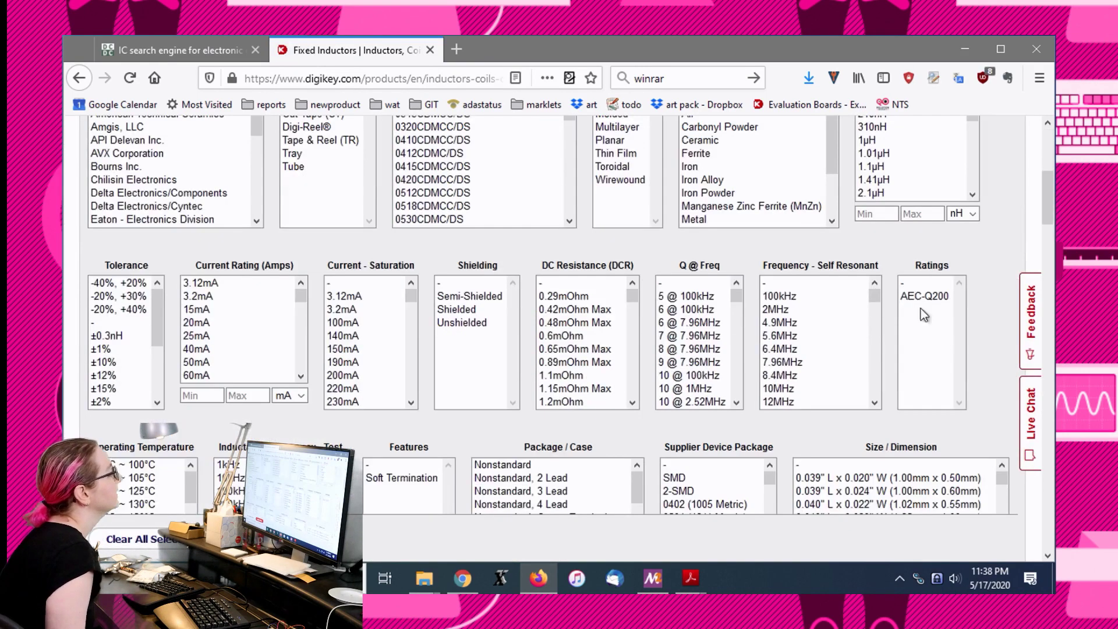
Step: Select inductance values 1µH, 1.01µH and 1.1µH in the Inductance list
{"action": "scroll", "coordinate": [979, 288], "scroll_direction": "down", "scroll_amount": 2}
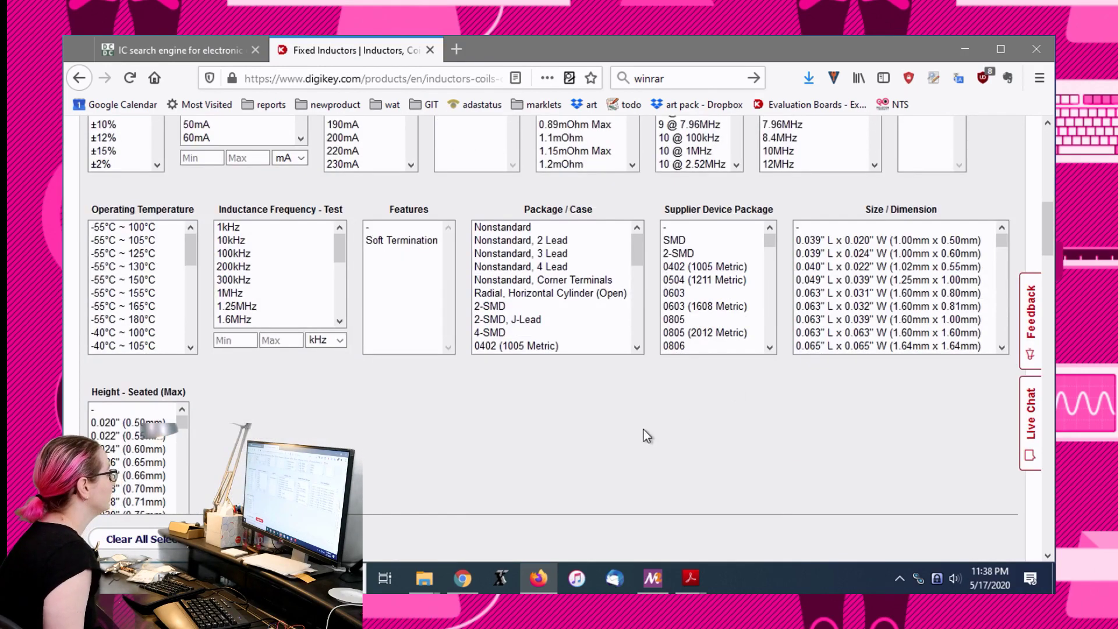
{"action": "scroll", "coordinate": [801, 425], "scroll_direction": "up", "scroll_amount": 4}
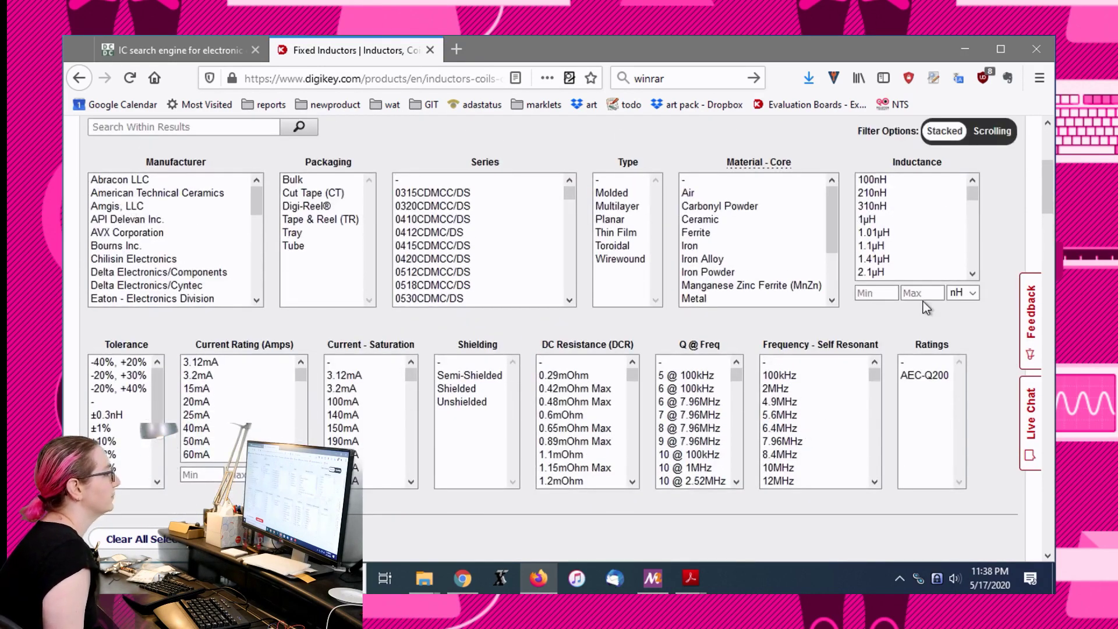
{"action": "left_click_drag", "start_coordinate": [970, 187], "coordinate": [981, 166]}
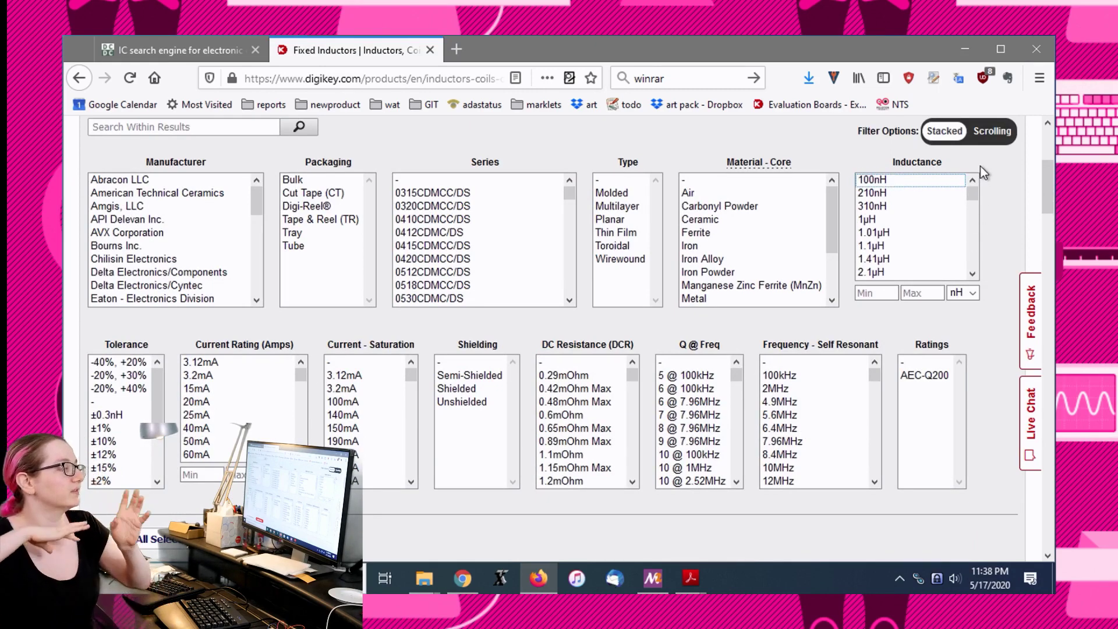
{"action": "left_click", "coordinate": [907, 221]}
{"action": "left_click", "coordinate": [905, 245], "text": "shift"}
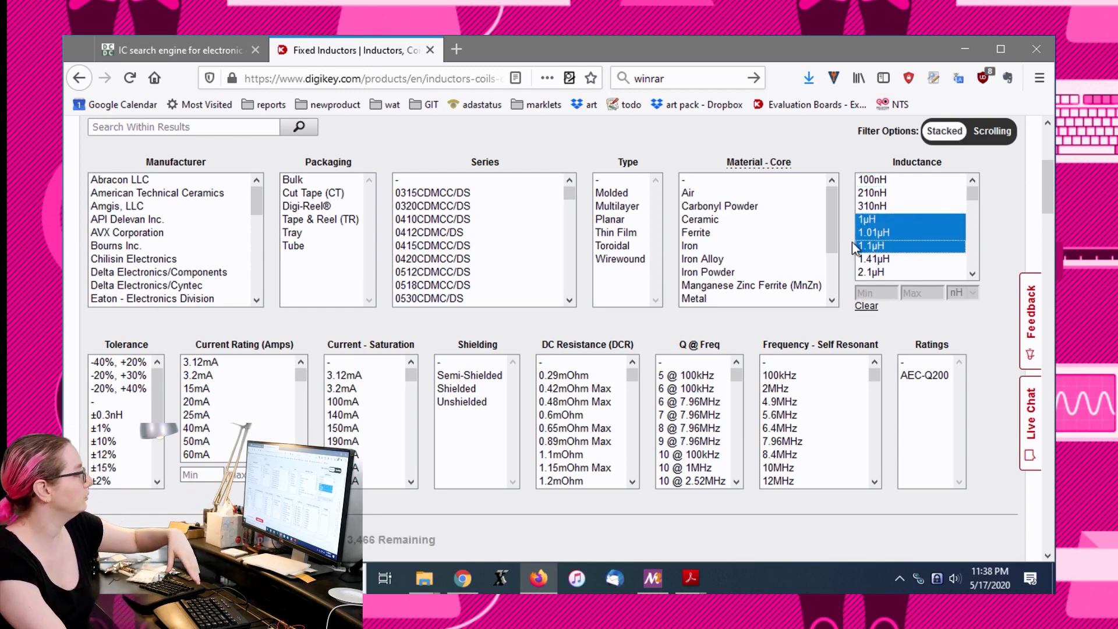
{"action": "left_click", "coordinate": [877, 233]}
{"action": "left_click", "coordinate": [884, 218]}
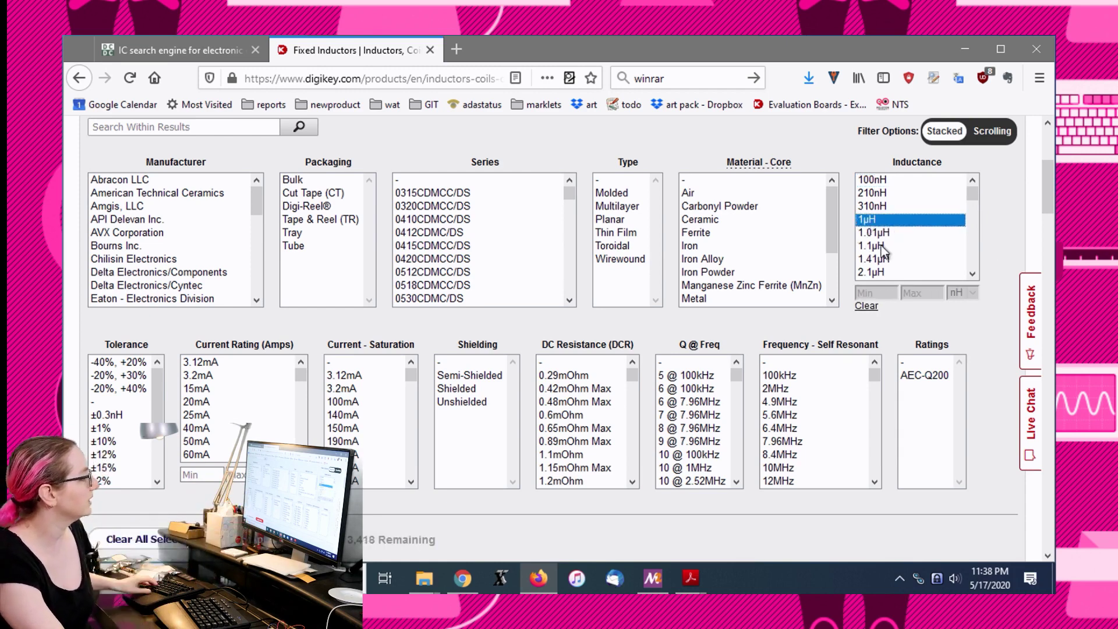
{"action": "left_click", "coordinate": [884, 246], "text": "shift"}
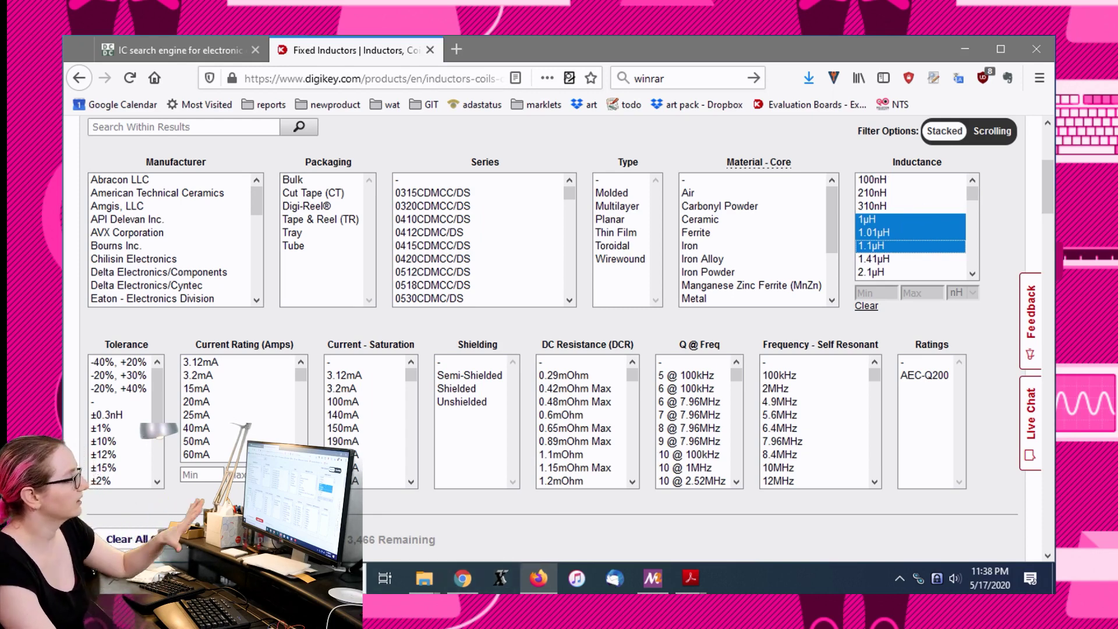
Step: Apply the inductance filter and refresh the results
{"action": "scroll", "coordinate": [918, 224], "scroll_direction": "up", "scroll_amount": 1}
{"action": "scroll", "coordinate": [944, 210], "scroll_direction": "down", "scroll_amount": 1}
{"action": "left_click_drag", "start_coordinate": [970, 191], "coordinate": [972, 274]}
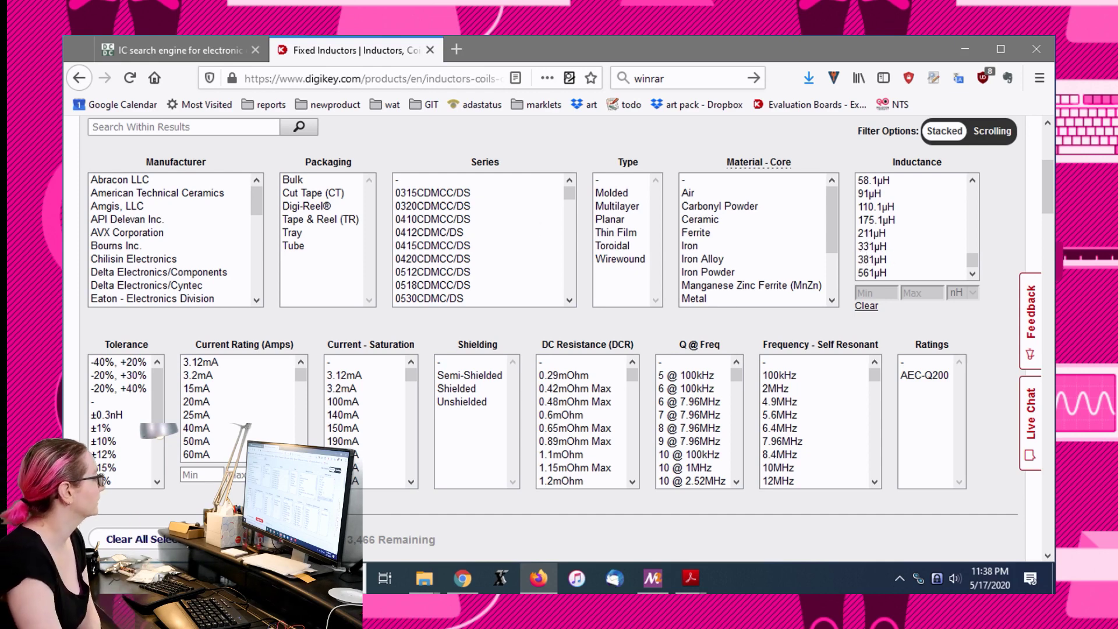
{"action": "key", "text": "F5"}
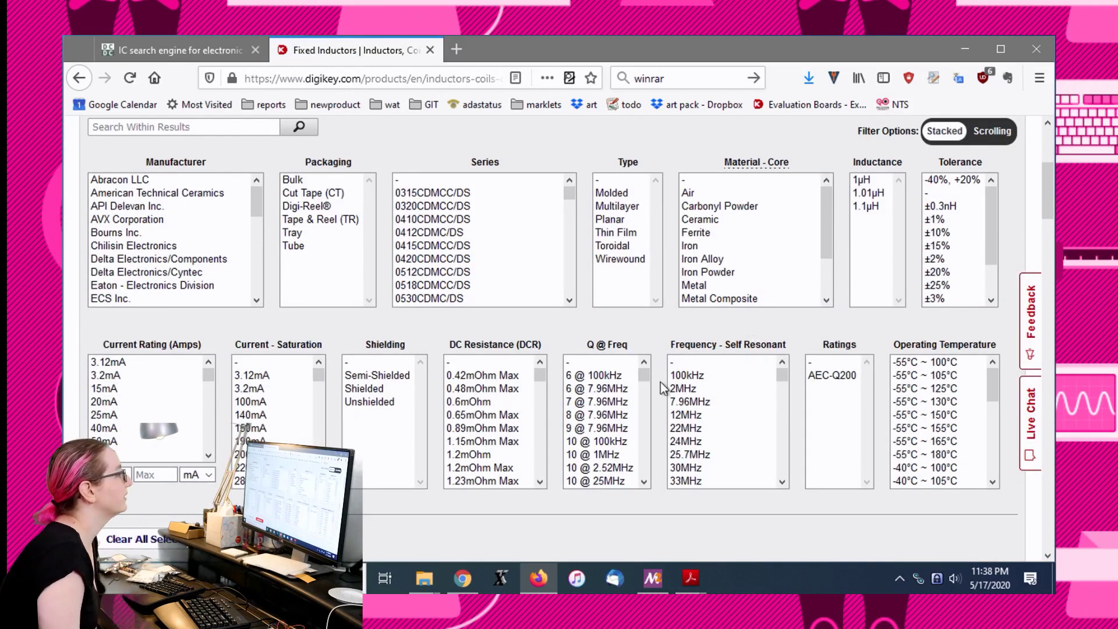
{"action": "scroll", "coordinate": [735, 310], "scroll_direction": "down", "scroll_amount": 4}
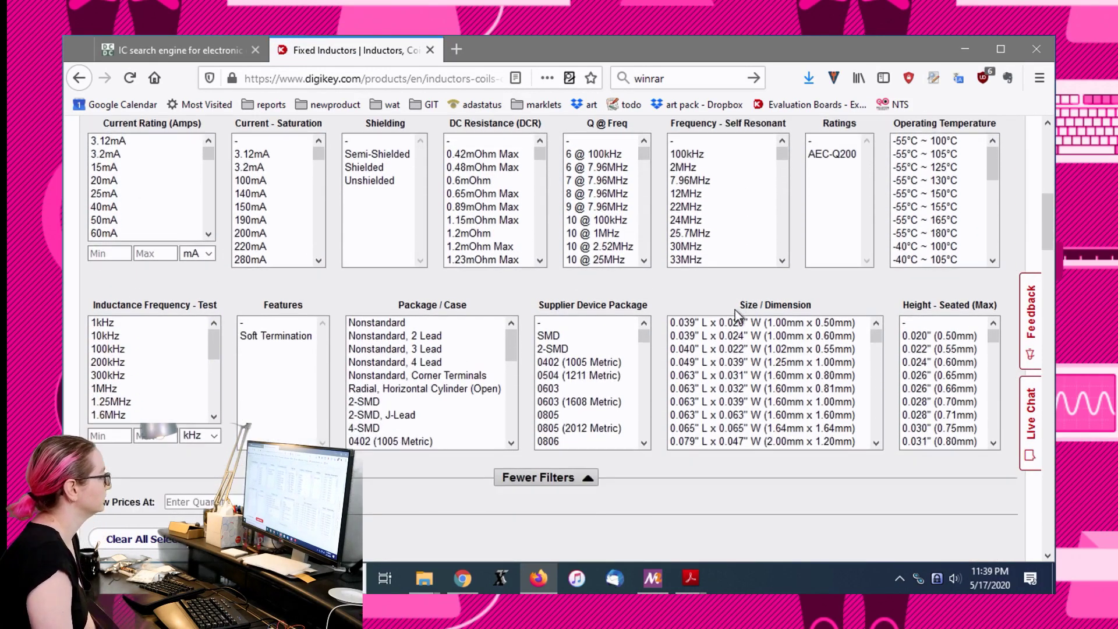
Step: Filter the results to shielded inductors
{"action": "scroll", "coordinate": [477, 334], "scroll_direction": "up", "scroll_amount": 1}
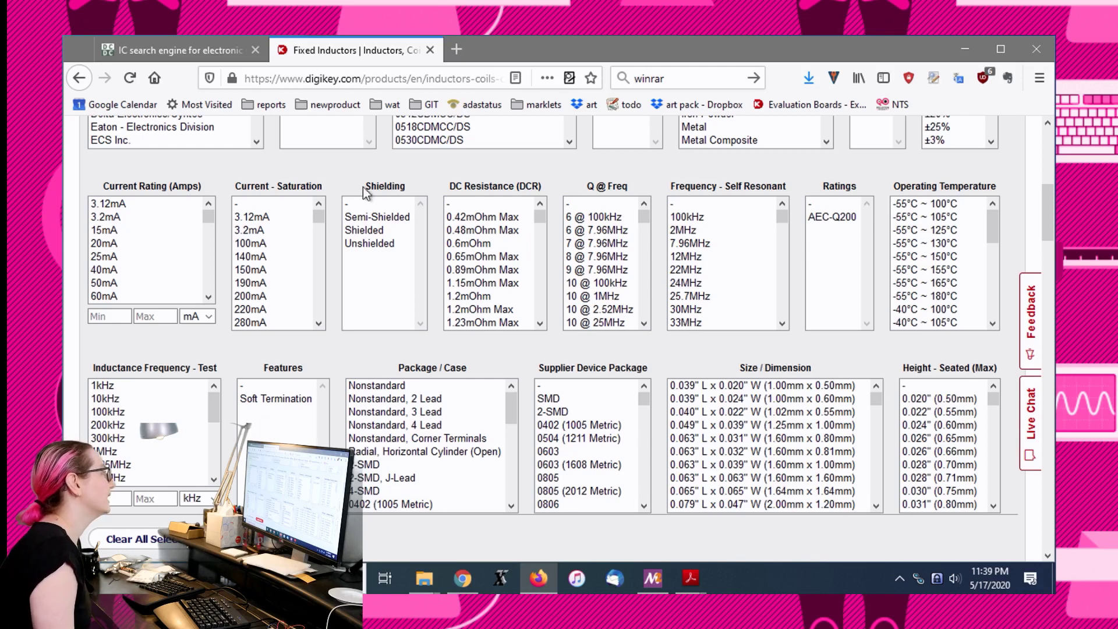
{"action": "left_click", "coordinate": [376, 229]}
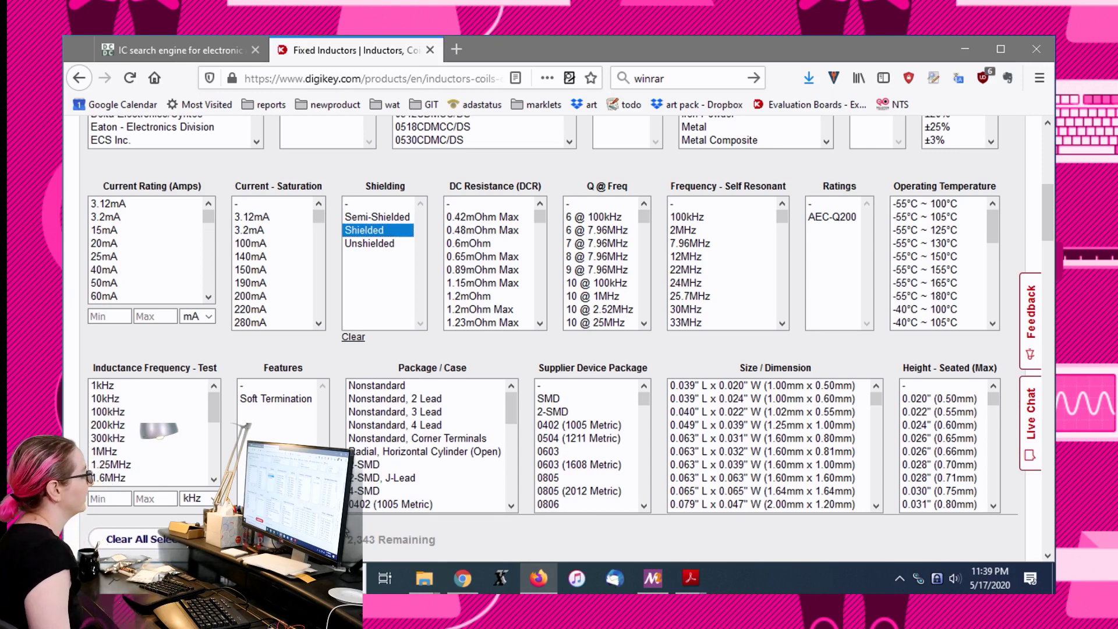
{"action": "left_click", "coordinate": [262, 538]}
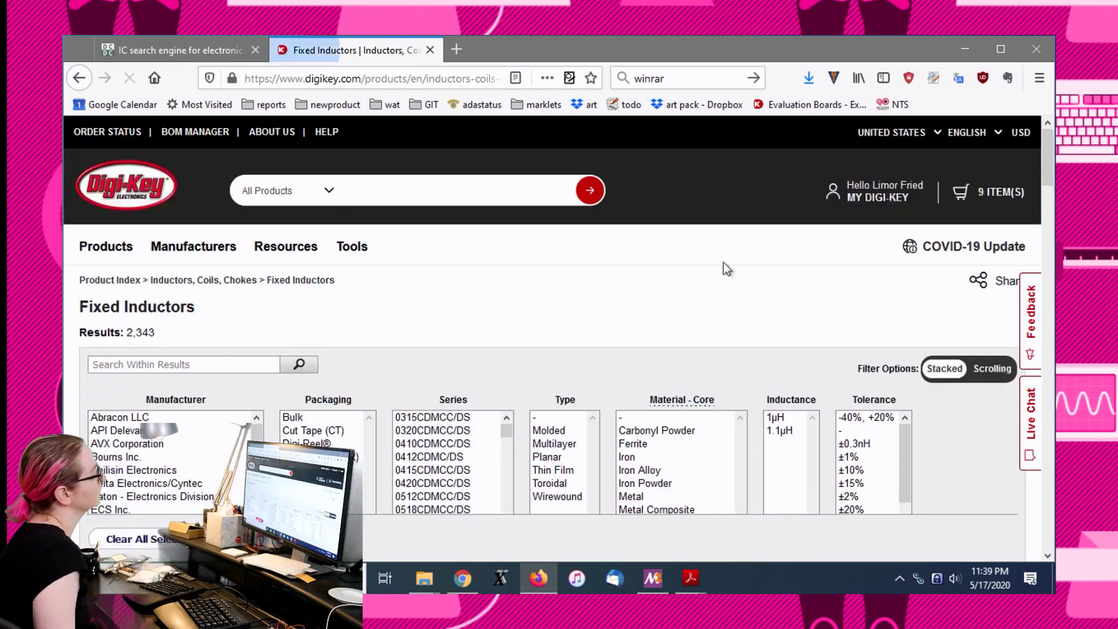
Step: Restrict packaging to Tape & Reel (TR), bringing the results down to 1,033
{"action": "scroll", "coordinate": [952, 229], "scroll_direction": "up", "scroll_amount": 3}
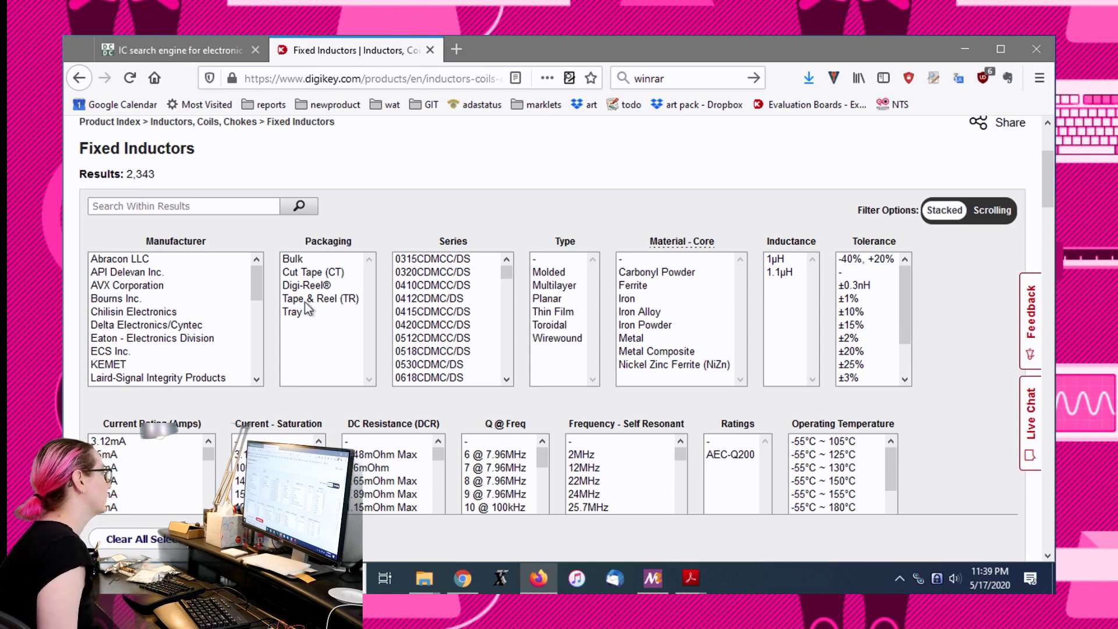
{"action": "left_click_drag", "start_coordinate": [303, 298], "coordinate": [310, 271]}
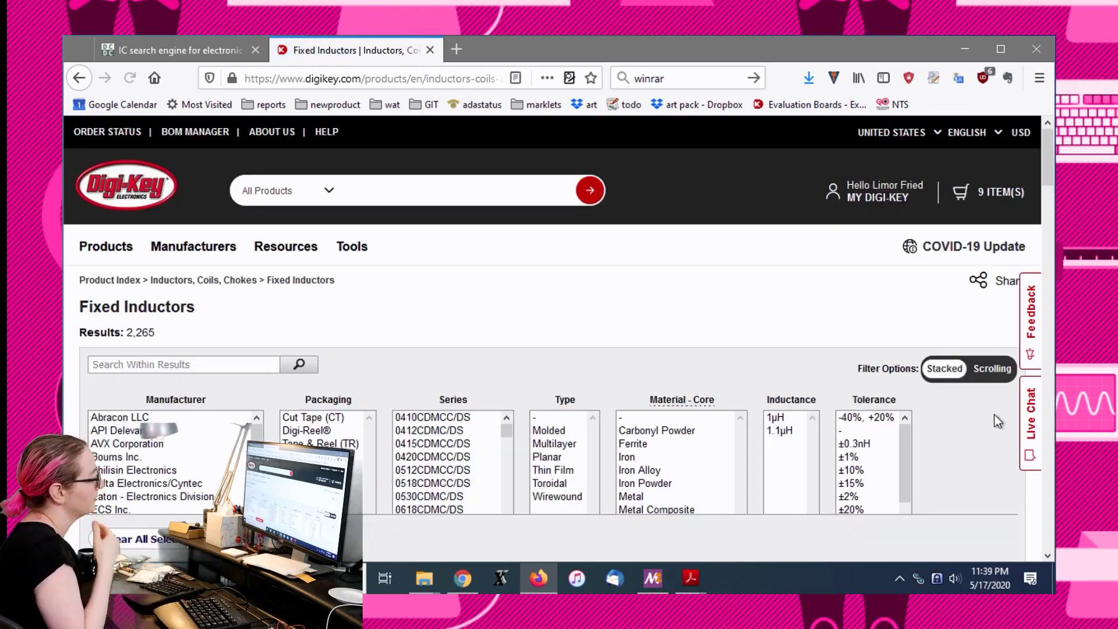
{"action": "scroll", "coordinate": [726, 379], "scroll_direction": "down", "scroll_amount": 4}
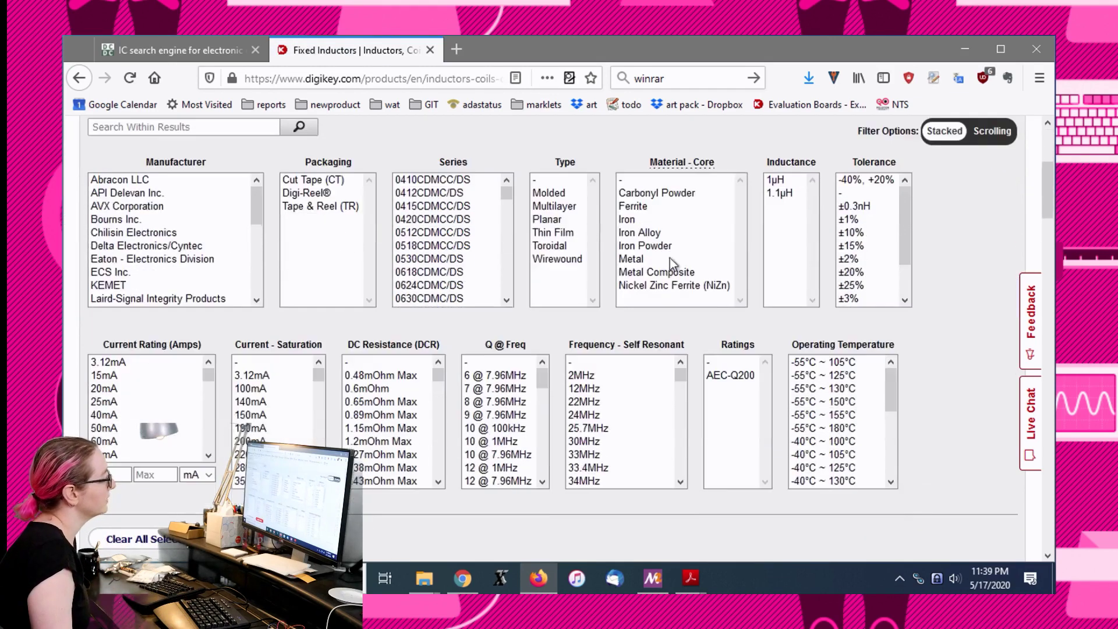
{"action": "left_click", "coordinate": [335, 207]}
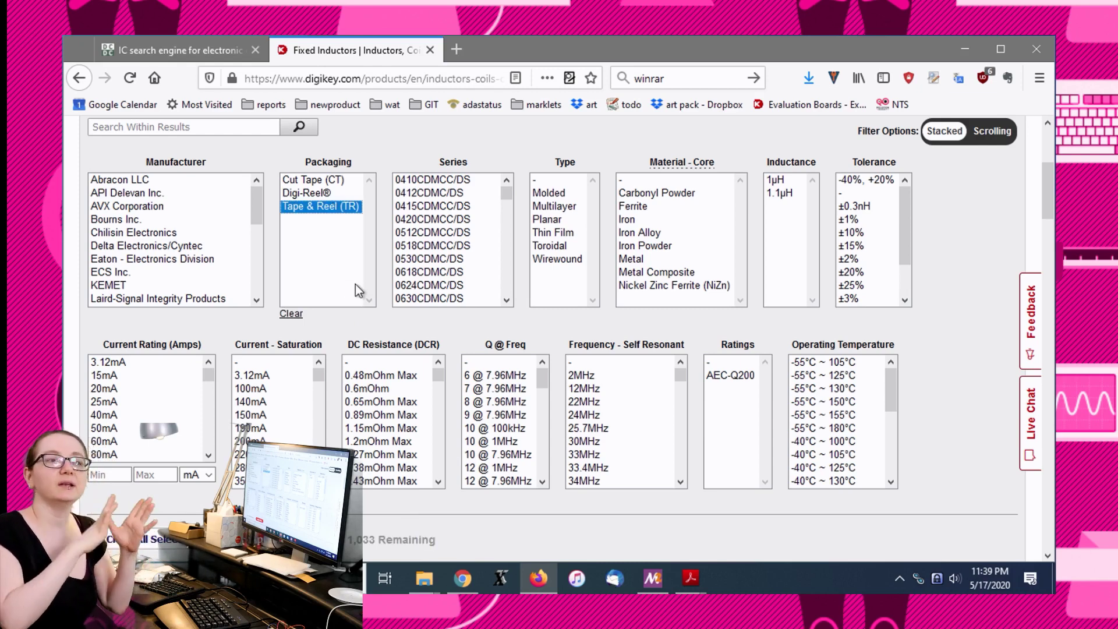
{"action": "left_click", "coordinate": [291, 315]}
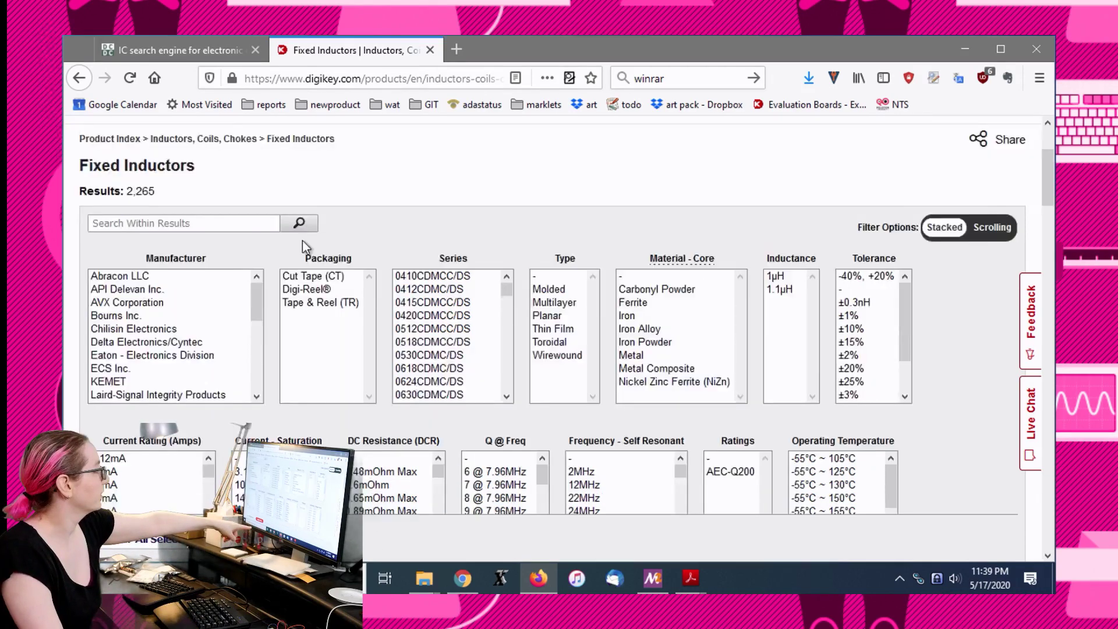
{"action": "scroll", "coordinate": [291, 326], "scroll_direction": "down", "scroll_amount": 3}
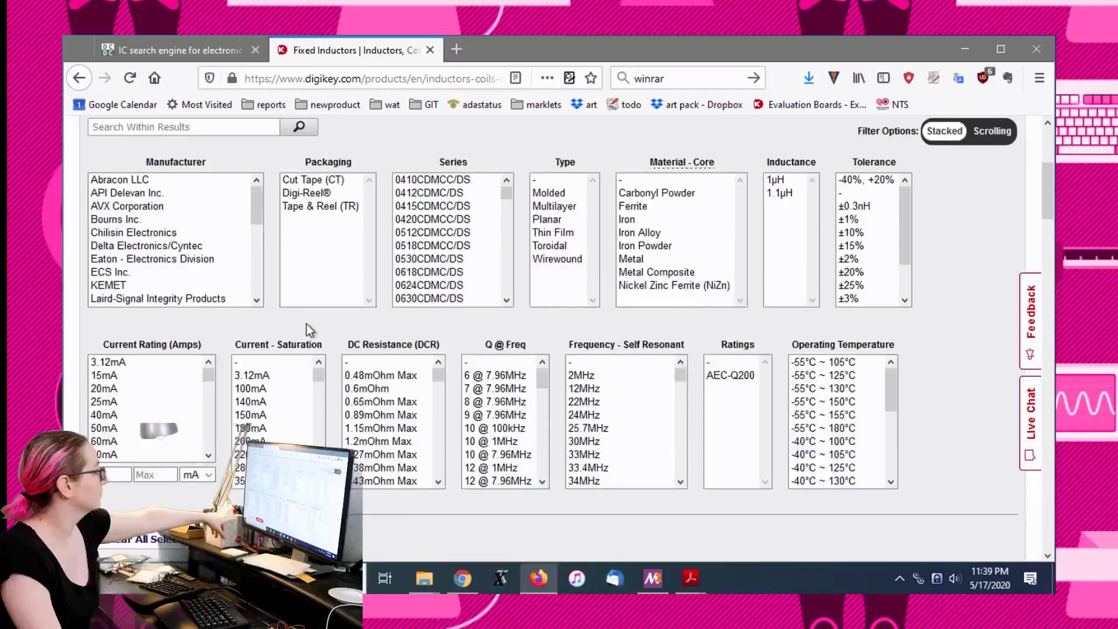
{"action": "scroll", "coordinate": [308, 329], "scroll_direction": "down", "scroll_amount": 5}
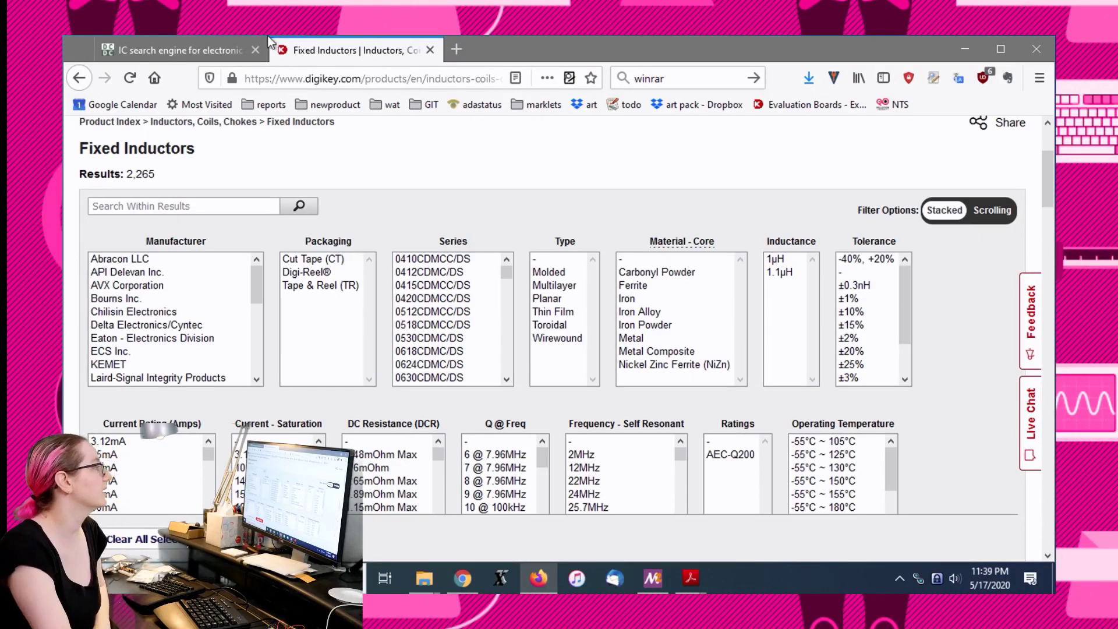
{"action": "left_click", "coordinate": [318, 285]}
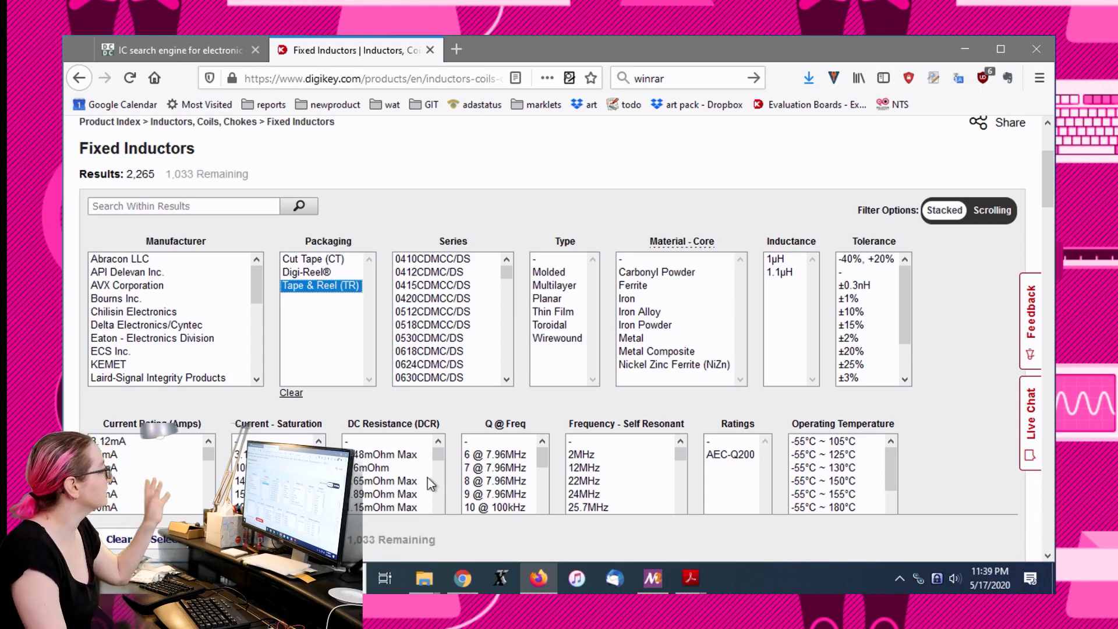
{"action": "left_click", "coordinate": [291, 540]}
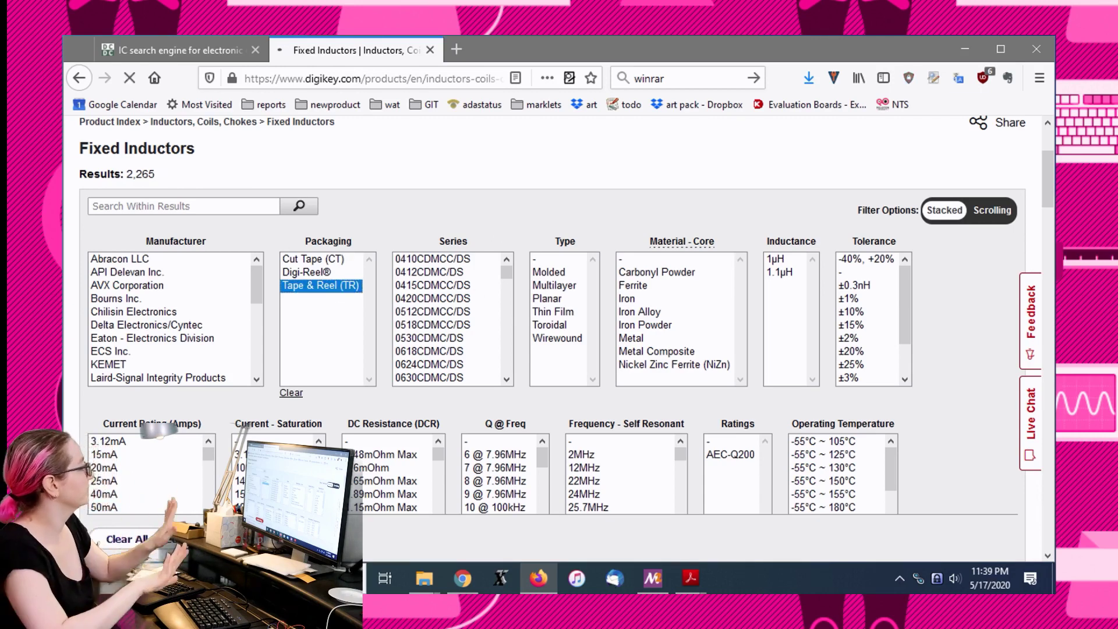
{"action": "scroll", "coordinate": [626, 315], "scroll_direction": "down", "scroll_amount": 5}
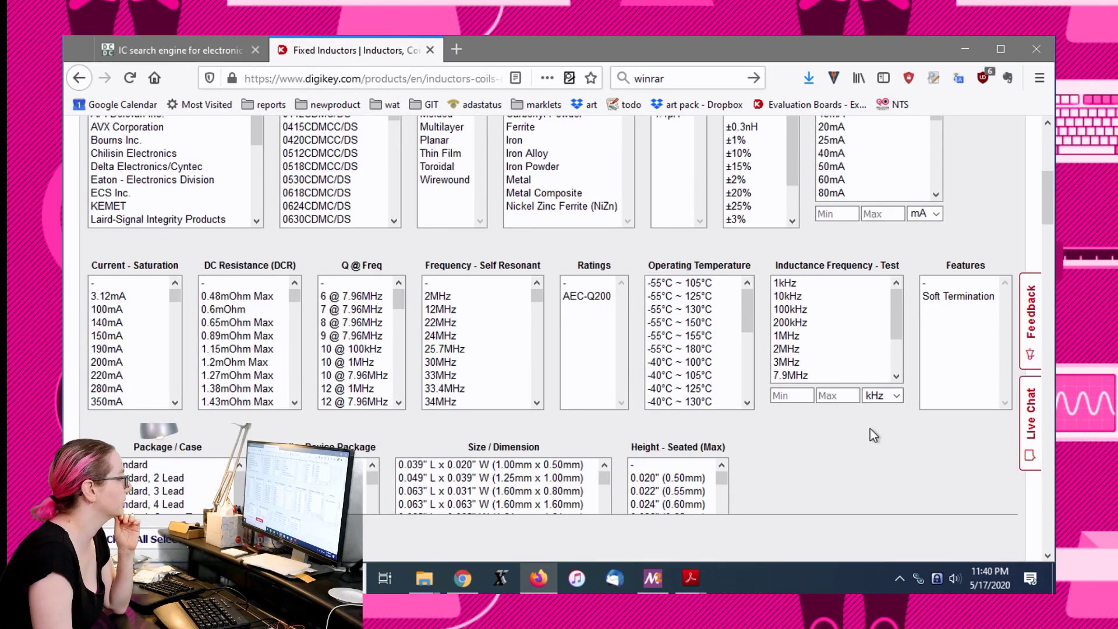
{"action": "scroll", "coordinate": [869, 440], "scroll_direction": "down", "scroll_amount": 3}
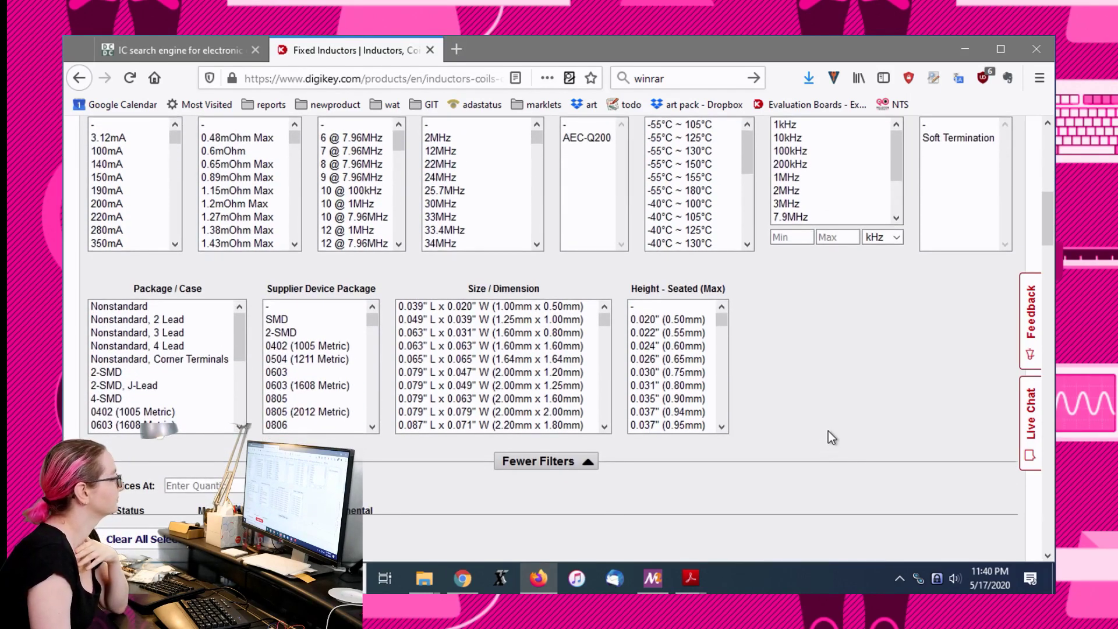
{"action": "scroll", "coordinate": [849, 417], "scroll_direction": "up", "scroll_amount": 7}
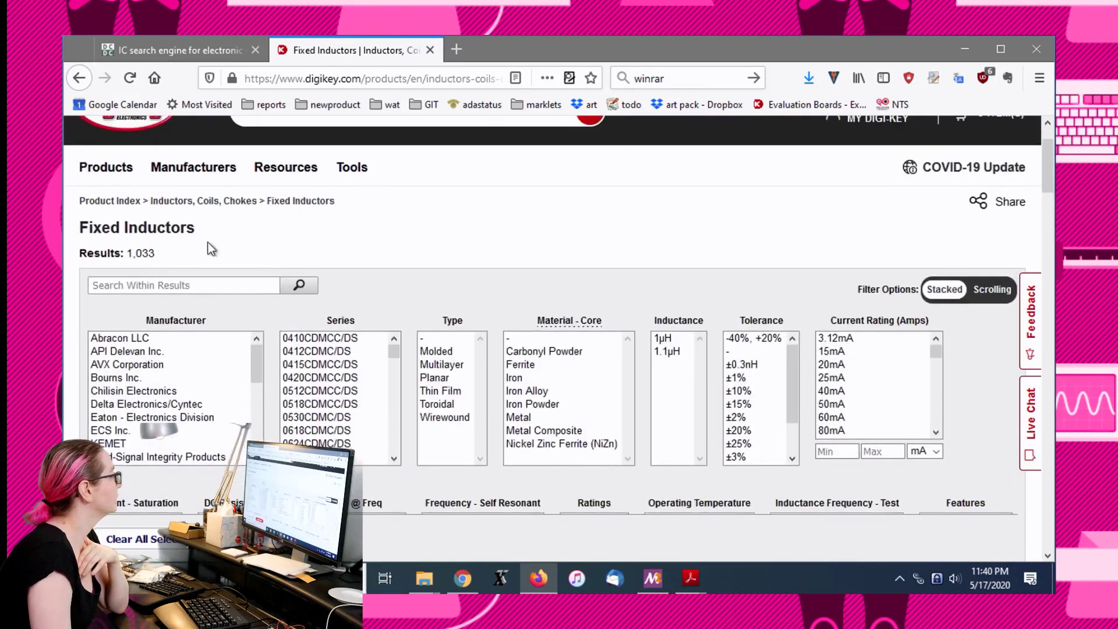
Step: Review the DCR MAX column and the 8.40 value in the datasheet's inductor table, then minimize Acrobat
{"action": "double_click", "coordinate": [105, 253]}
{"action": "left_click", "coordinate": [287, 259]}
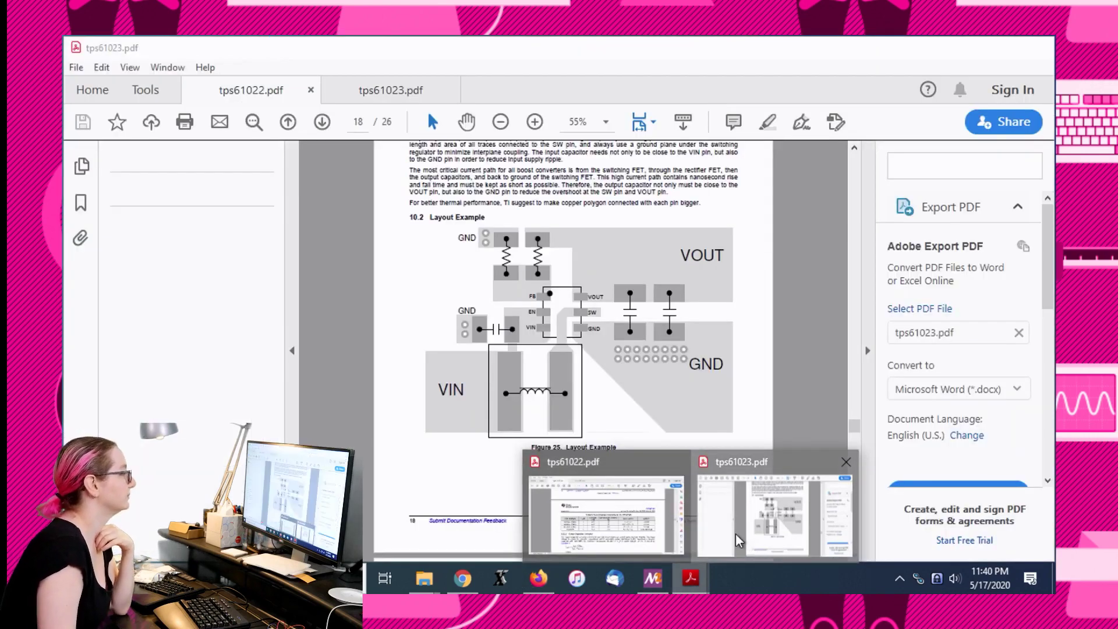
{"action": "left_click", "coordinate": [658, 528]}
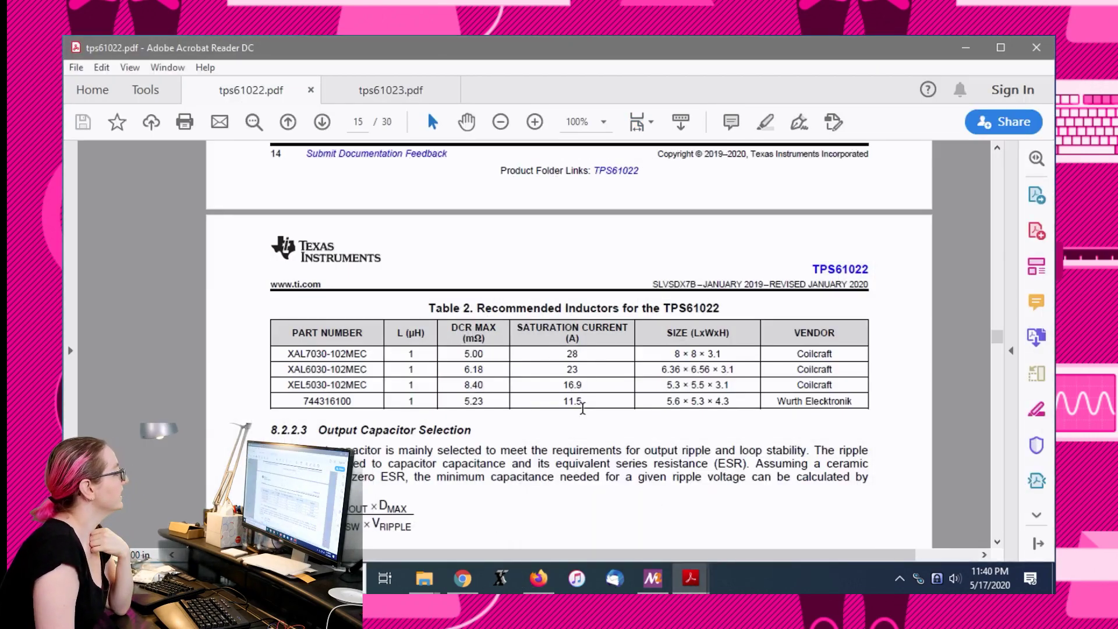
{"action": "left_click_drag", "start_coordinate": [576, 406], "coordinate": [460, 373]}
{"action": "left_click_drag", "start_coordinate": [453, 328], "coordinate": [485, 353]}
{"action": "left_click", "coordinate": [485, 354]}
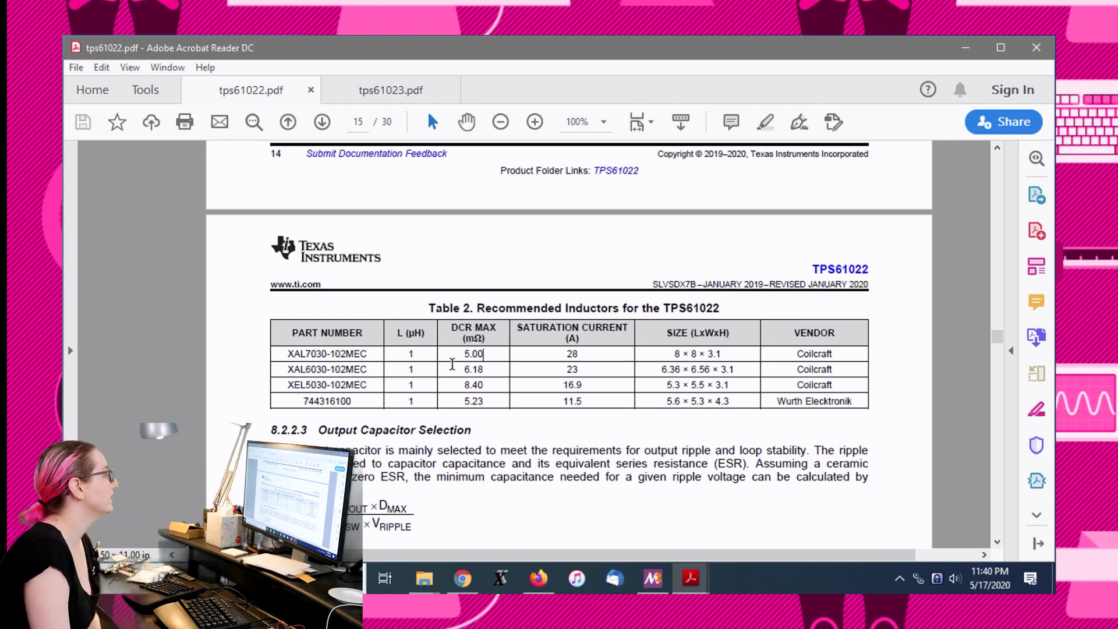
{"action": "double_click", "coordinate": [464, 389]}
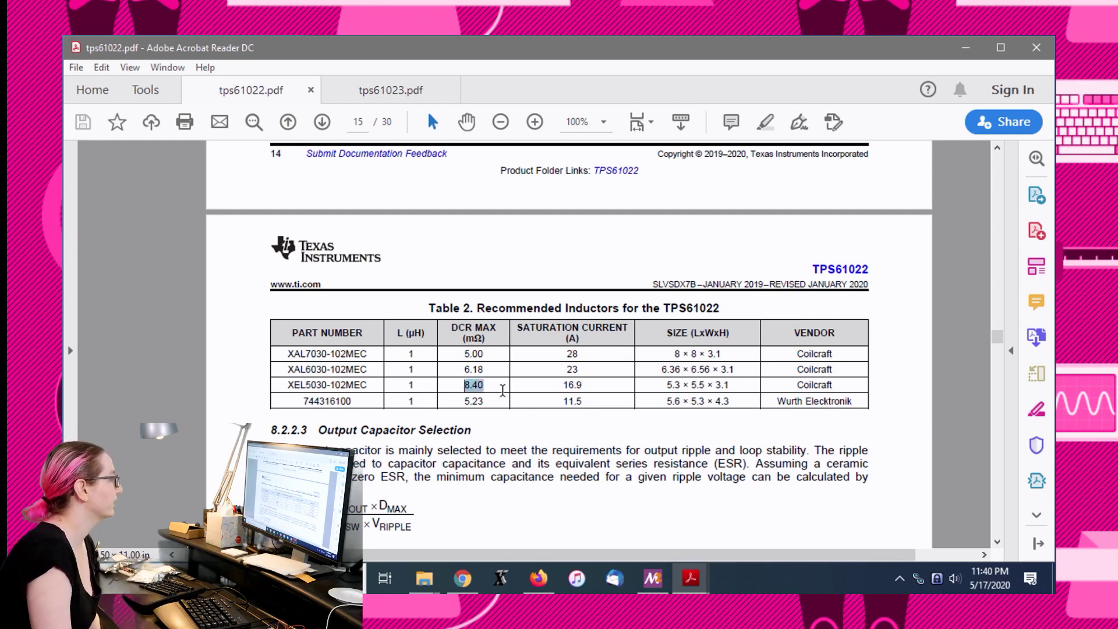
{"action": "left_click", "coordinate": [966, 47]}
Step: Select the lowest DC Resistance (DCR) values from 0.48 mOhm Max, leaving 237 results
{"action": "scroll", "coordinate": [981, 260], "scroll_direction": "down", "scroll_amount": 3}
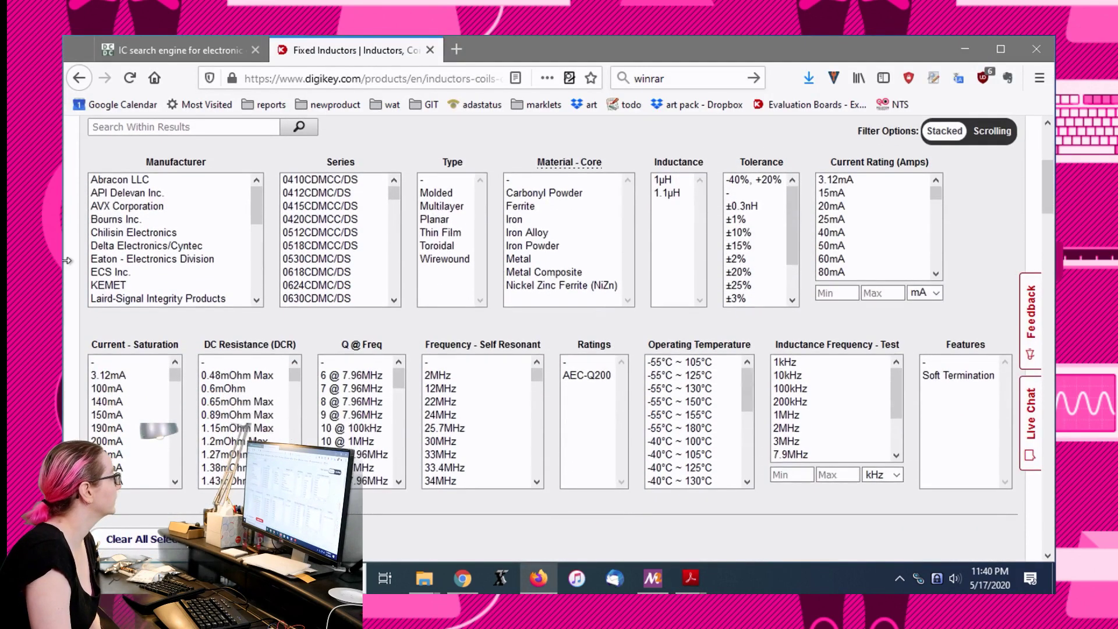
{"action": "scroll", "coordinate": [303, 279], "scroll_direction": "down", "scroll_amount": 5}
{"action": "scroll", "coordinate": [306, 317], "scroll_direction": "down", "scroll_amount": 2}
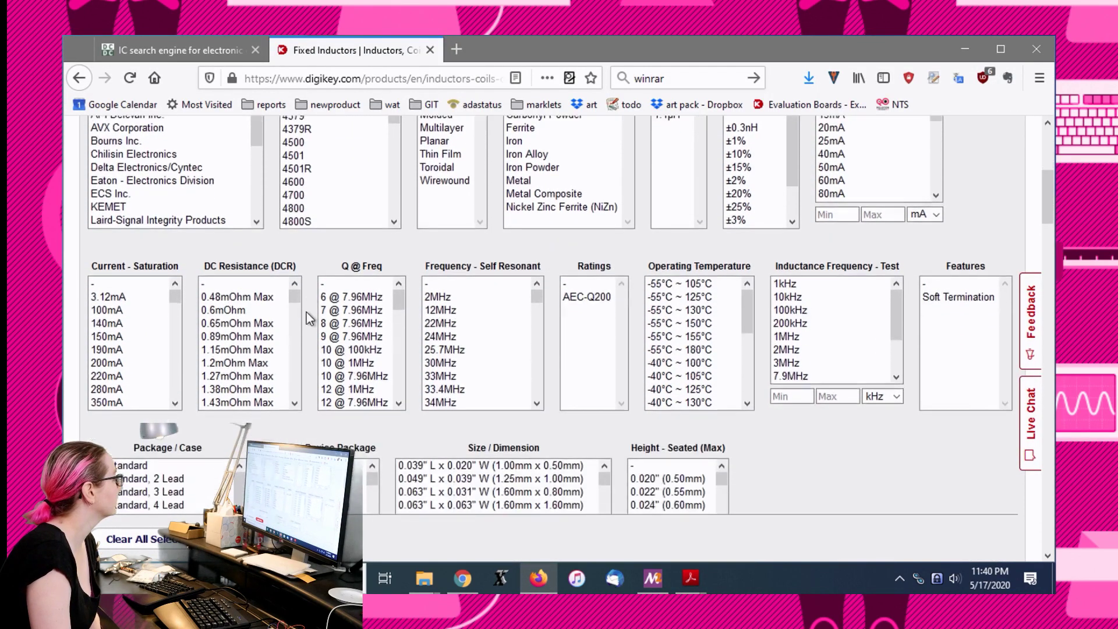
{"action": "left_click_drag", "start_coordinate": [295, 298], "coordinate": [242, 348]}
{"action": "scroll", "coordinate": [270, 341], "scroll_direction": "down", "scroll_amount": 10}
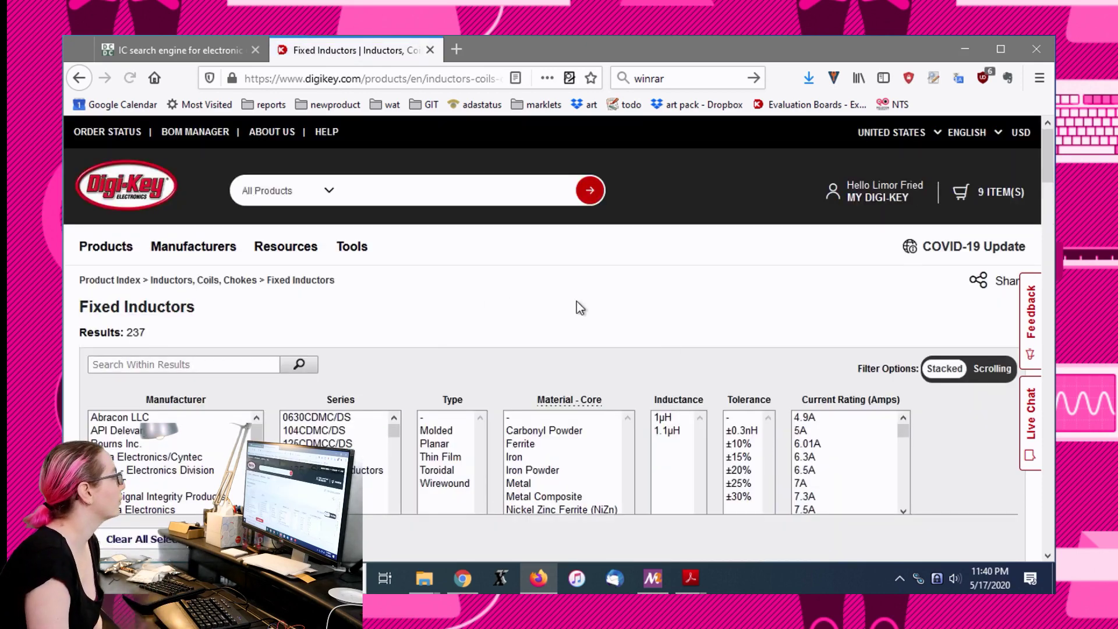
{"action": "scroll", "coordinate": [687, 356], "scroll_direction": "down", "scroll_amount": 1}
{"action": "scroll", "coordinate": [703, 370], "scroll_direction": "down", "scroll_amount": 2}
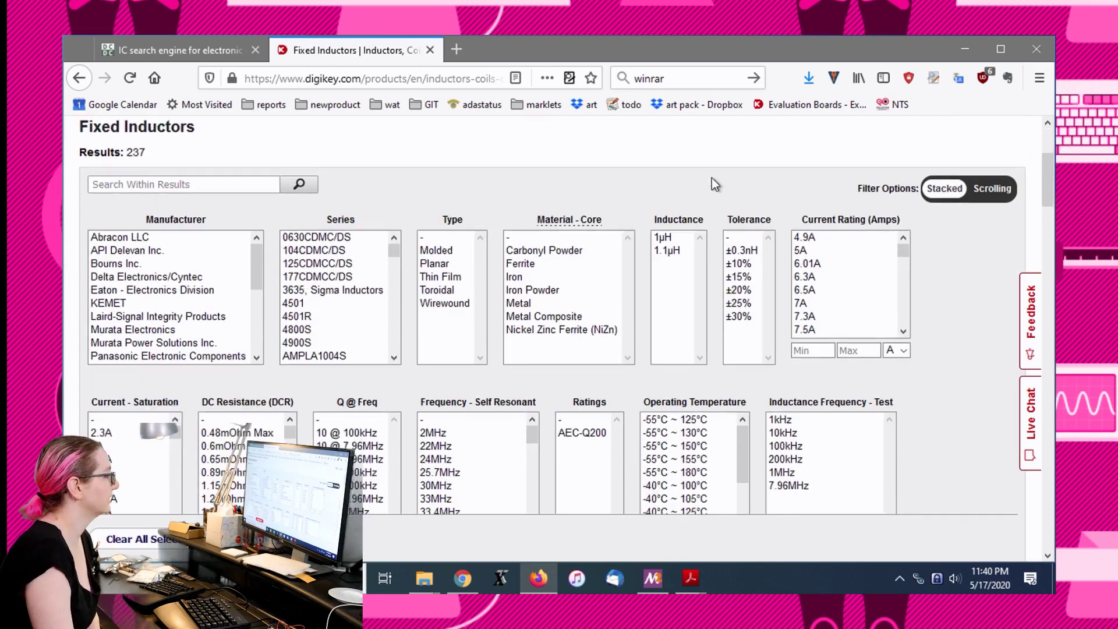
{"action": "scroll", "coordinate": [712, 177], "scroll_direction": "down", "scroll_amount": 4}
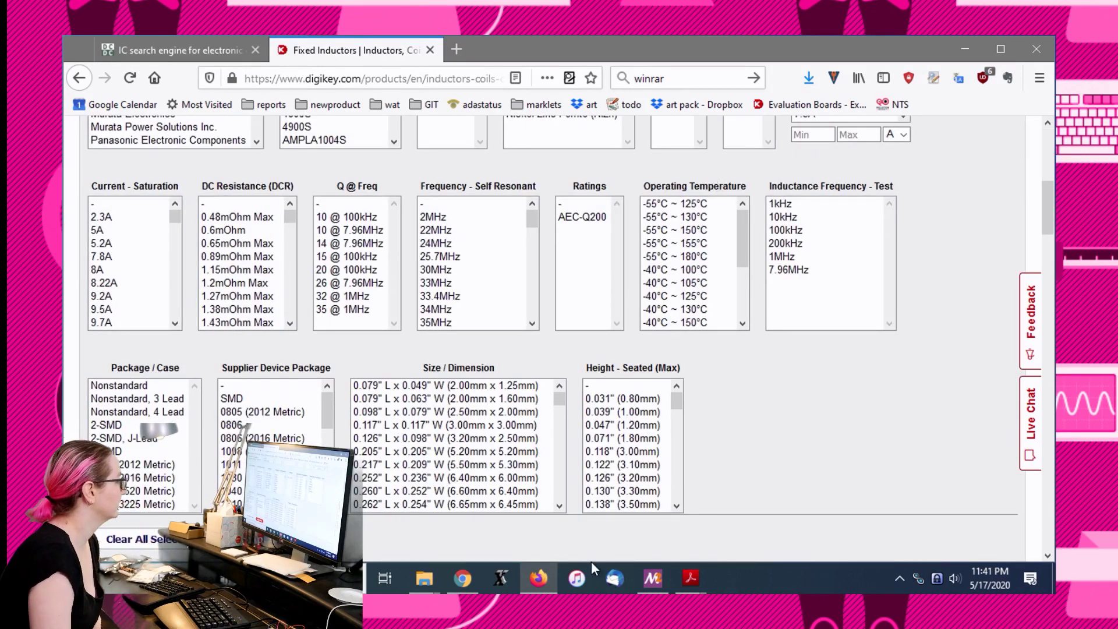
Step: Bring the tps61022.pdf datasheet window back to the front
{"action": "mouse_move", "coordinate": [691, 577]}
{"action": "mouse_move", "coordinate": [750, 539]}
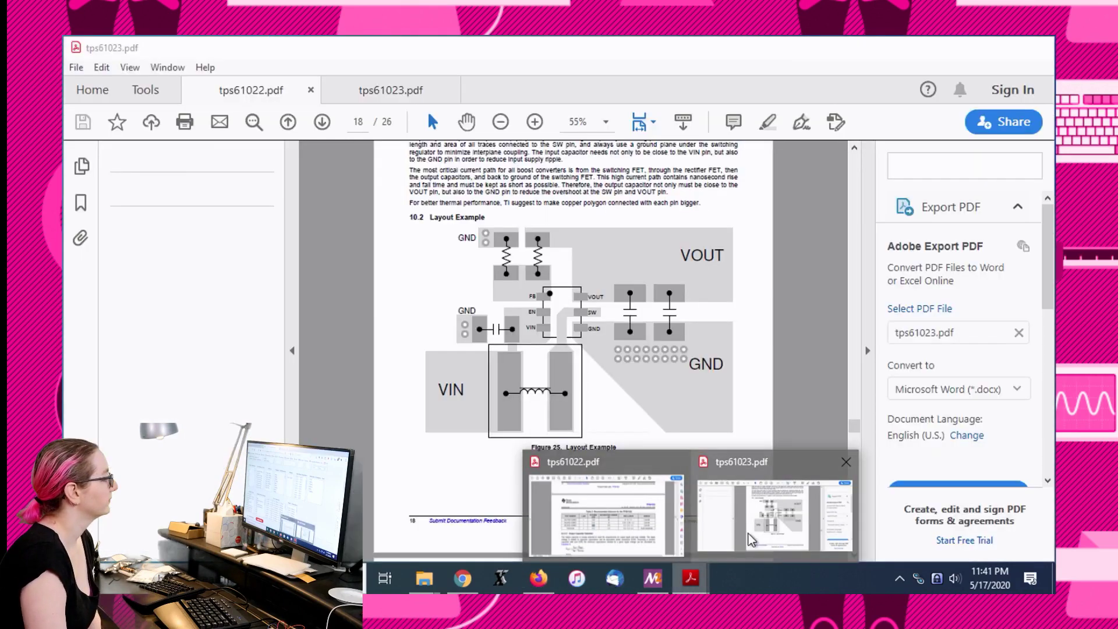
{"action": "left_click", "coordinate": [626, 526]}
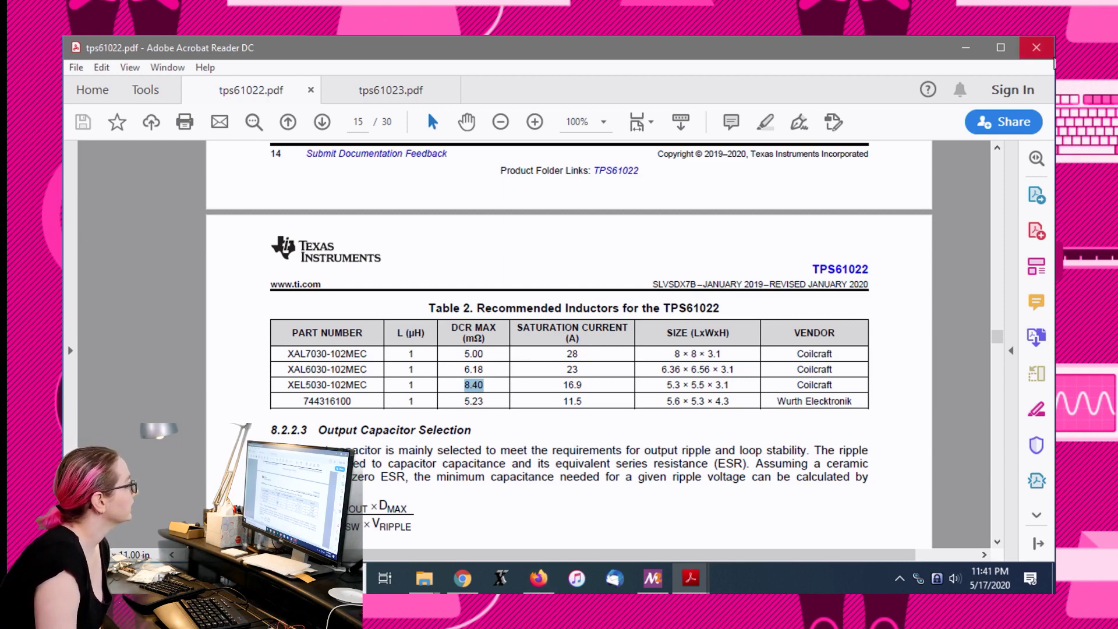
Step: Open the TPS61022 PowerBoost board file from the Rev A folder in EAGLE
{"action": "mouse_move", "coordinate": [422, 564]}
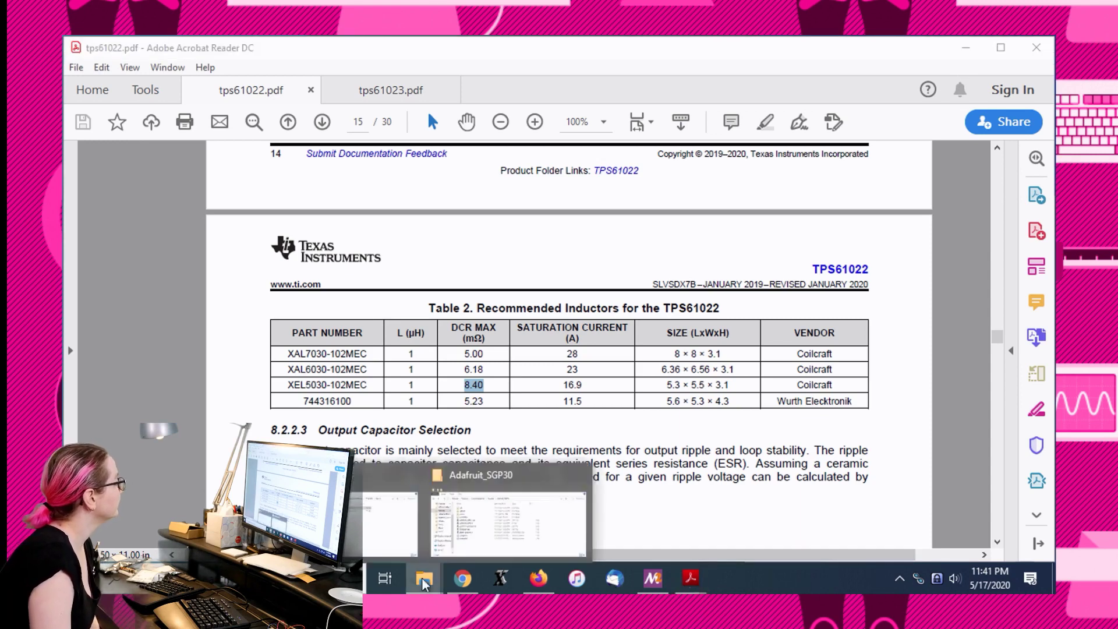
{"action": "left_click", "coordinate": [367, 530]}
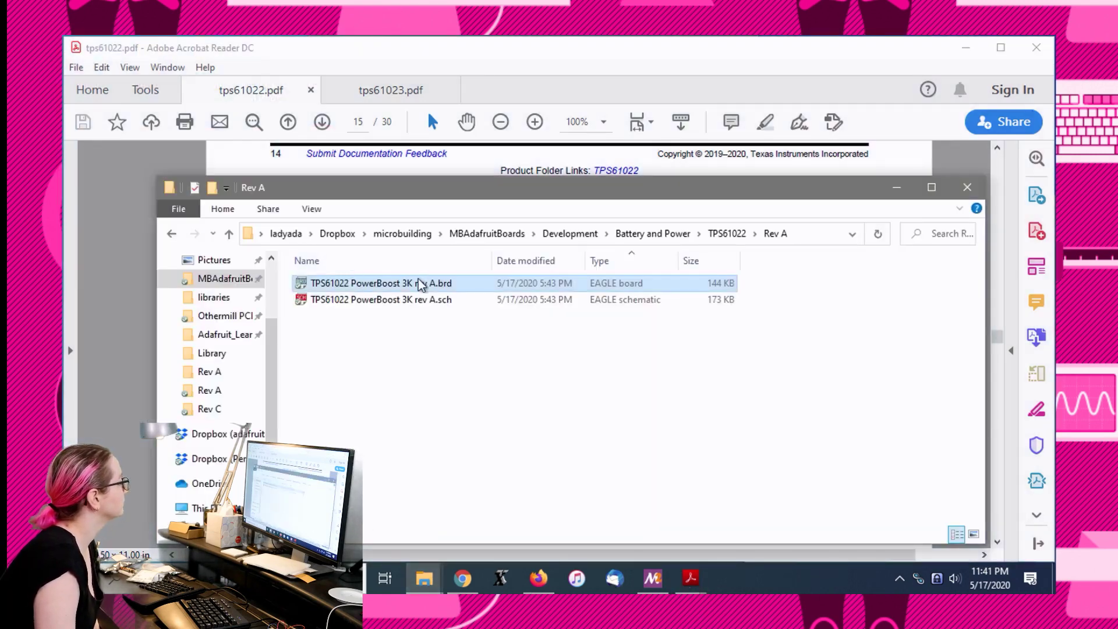
{"action": "double_click", "coordinate": [379, 284]}
{"action": "left_click", "coordinate": [967, 46]}
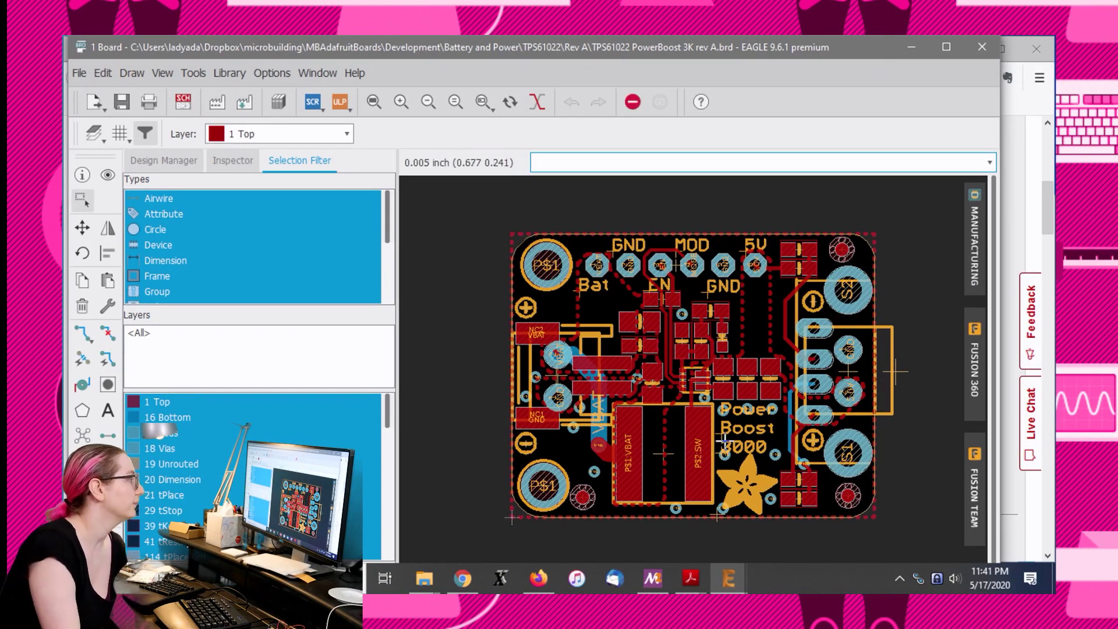
Step: Check inductor L1's properties: 1uH with an INDUCTOR_8X8MM footprint
{"action": "left_click", "coordinate": [83, 175]}
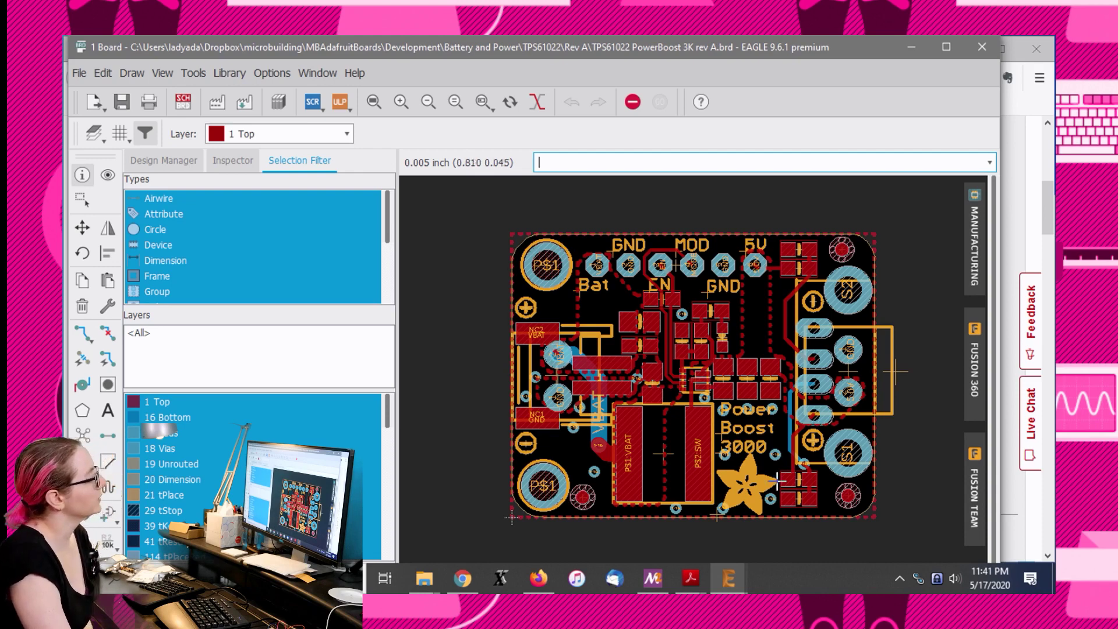
{"action": "left_click", "coordinate": [664, 454]}
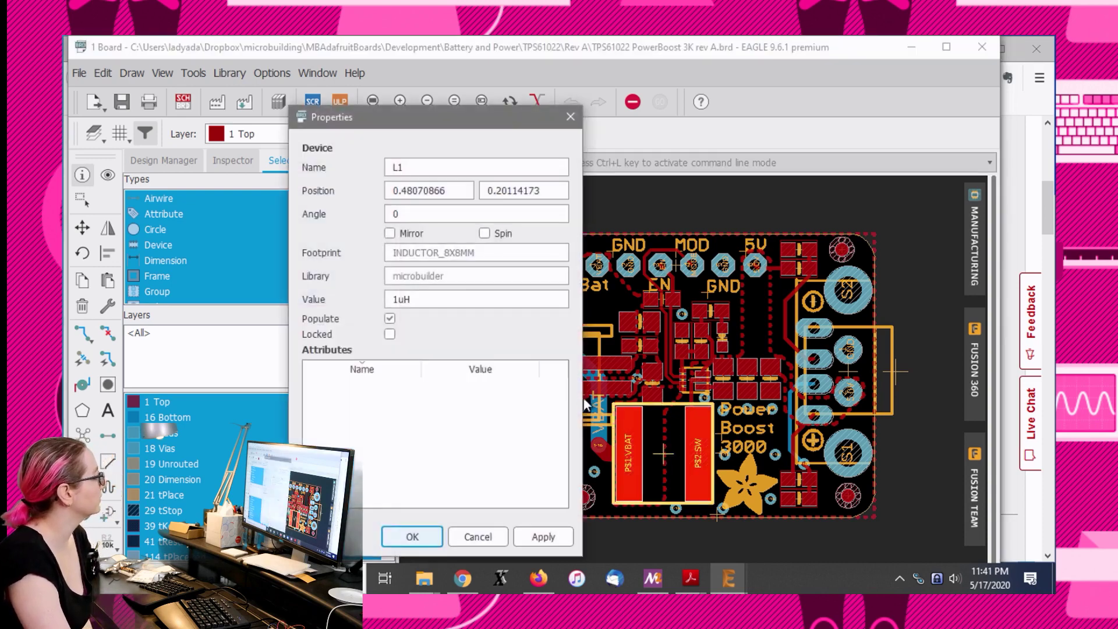
{"action": "left_click_drag", "start_coordinate": [445, 253], "coordinate": [452, 251]}
{"action": "left_click", "coordinate": [412, 537]}
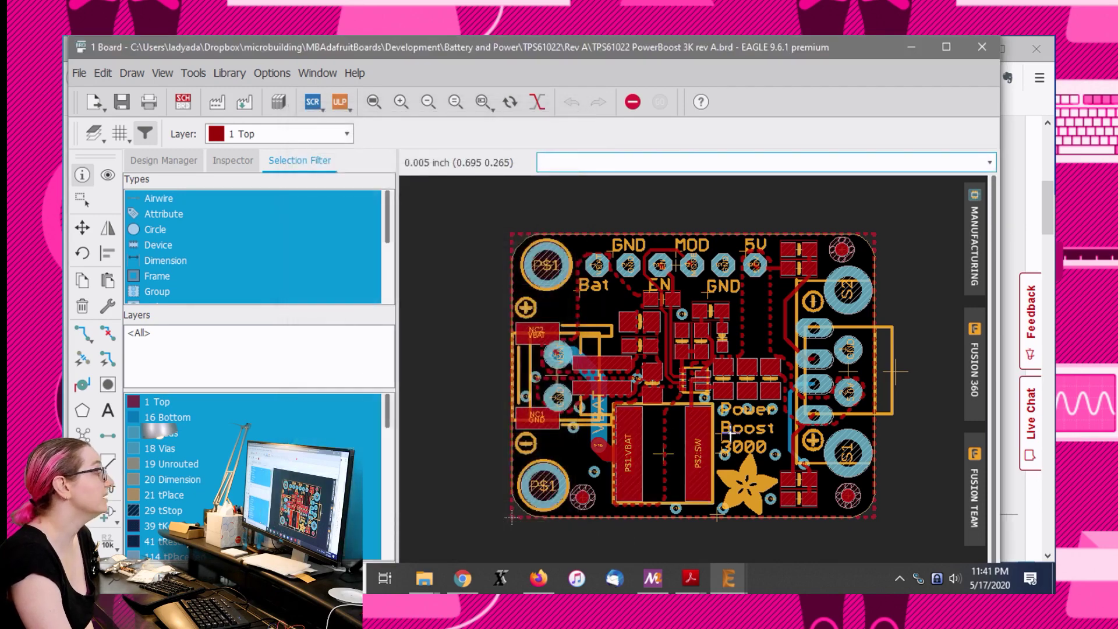
{"action": "left_click", "coordinate": [1027, 156]}
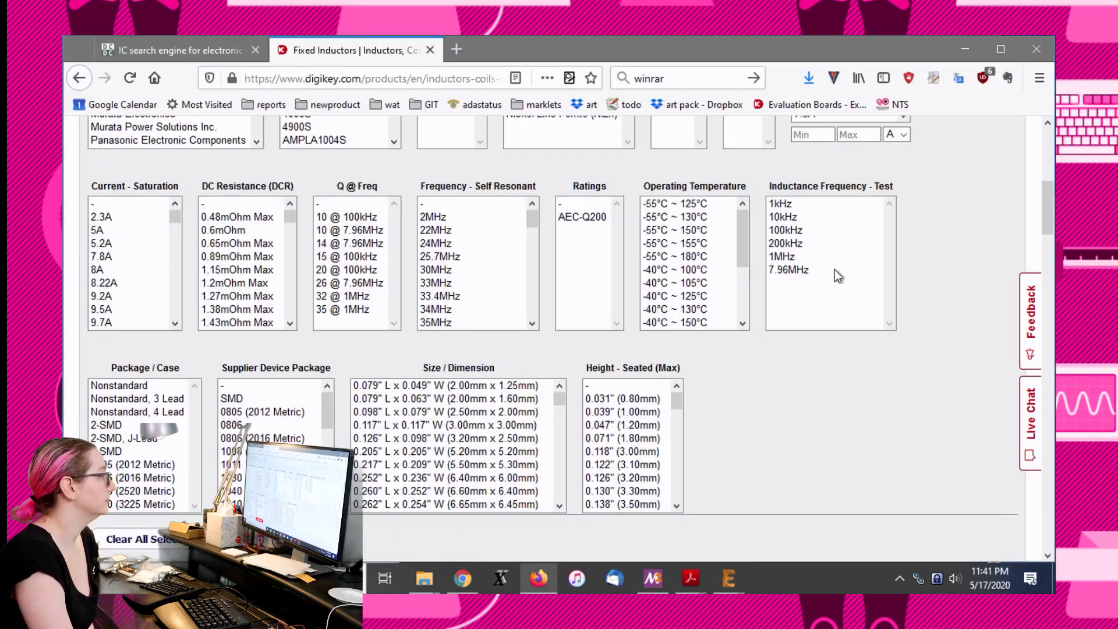
{"action": "mouse_move", "coordinate": [690, 578]}
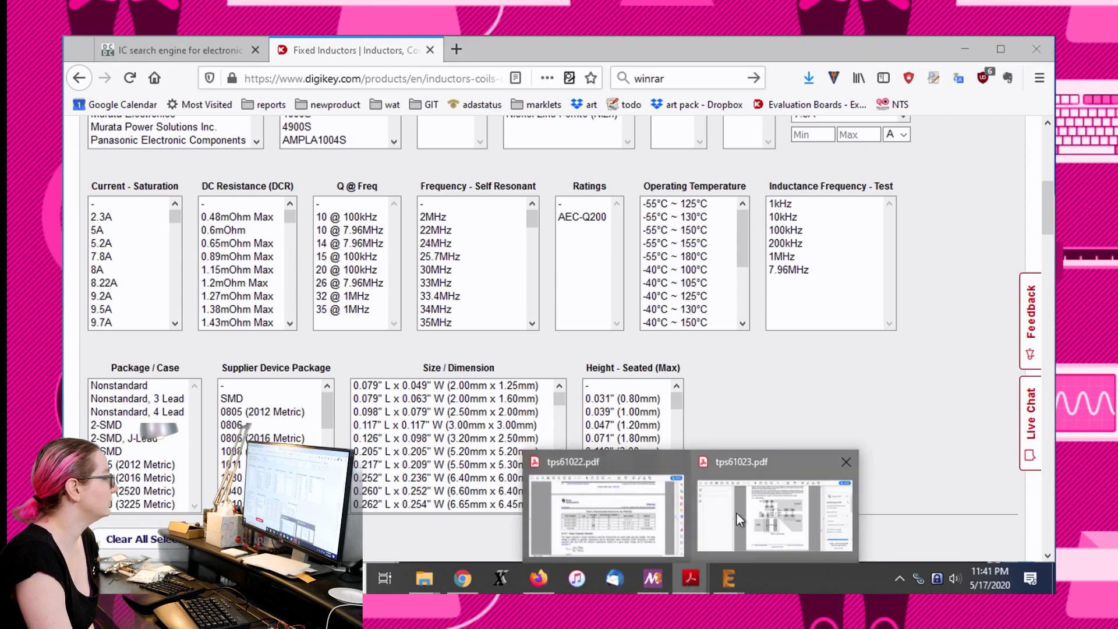
{"action": "left_click", "coordinate": [651, 508]}
{"action": "left_click_drag", "start_coordinate": [667, 353], "coordinate": [722, 353]}
{"action": "left_click_drag", "start_coordinate": [707, 401], "coordinate": [672, 399]}
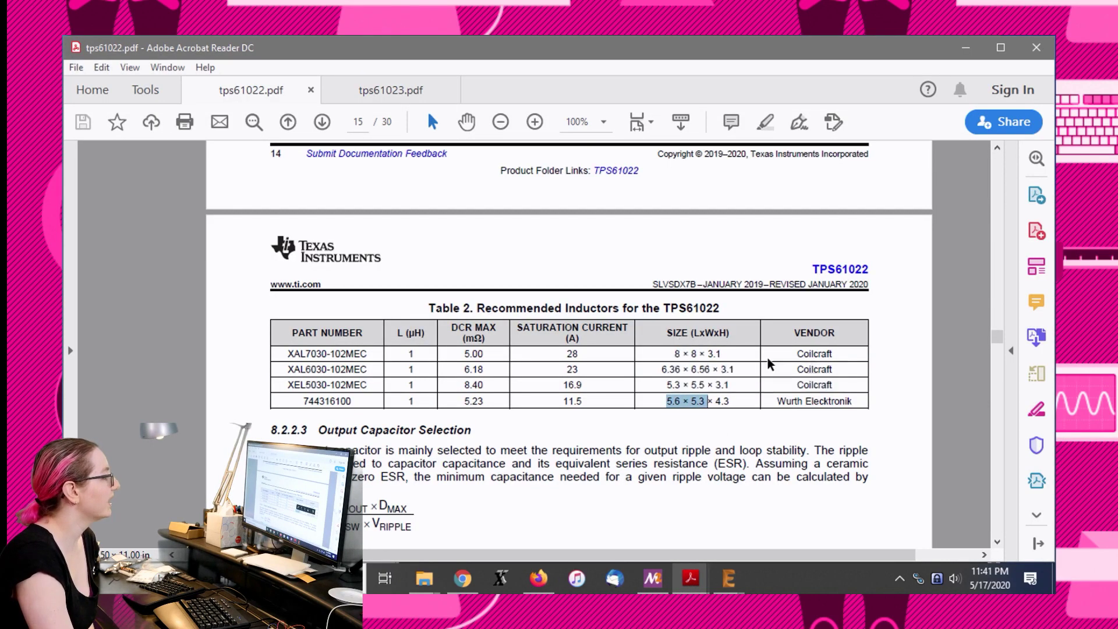
{"action": "left_click", "coordinate": [708, 400]}
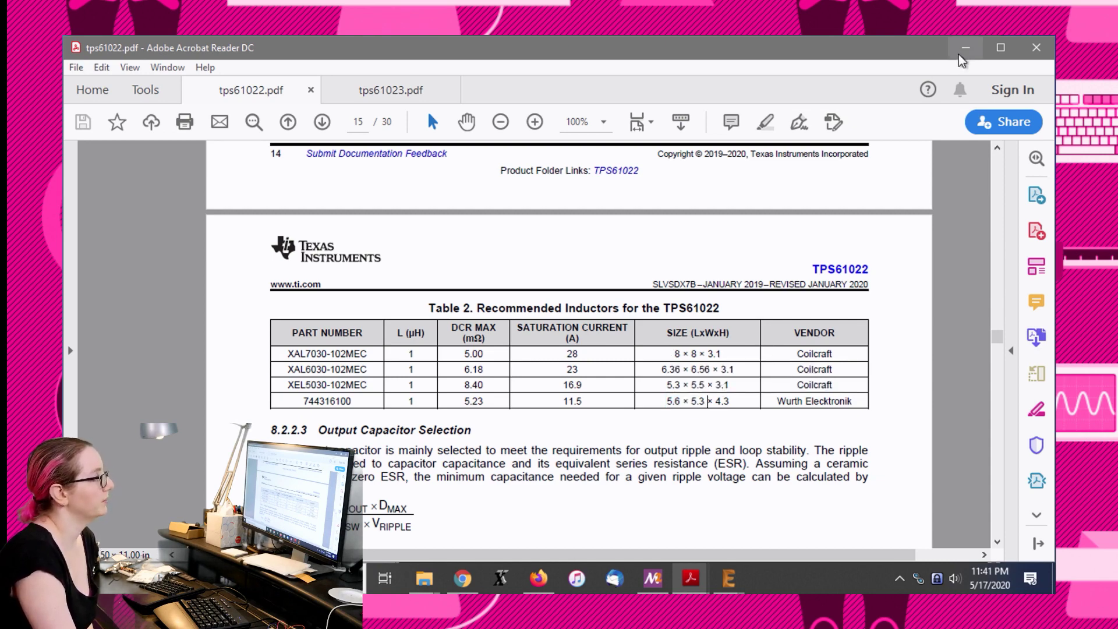
Step: Select Size / Dimension entries from 0.331" x 0.311" (8.40 × 7.90 mm) down and apply them
{"action": "key", "text": "alt+Tab"}
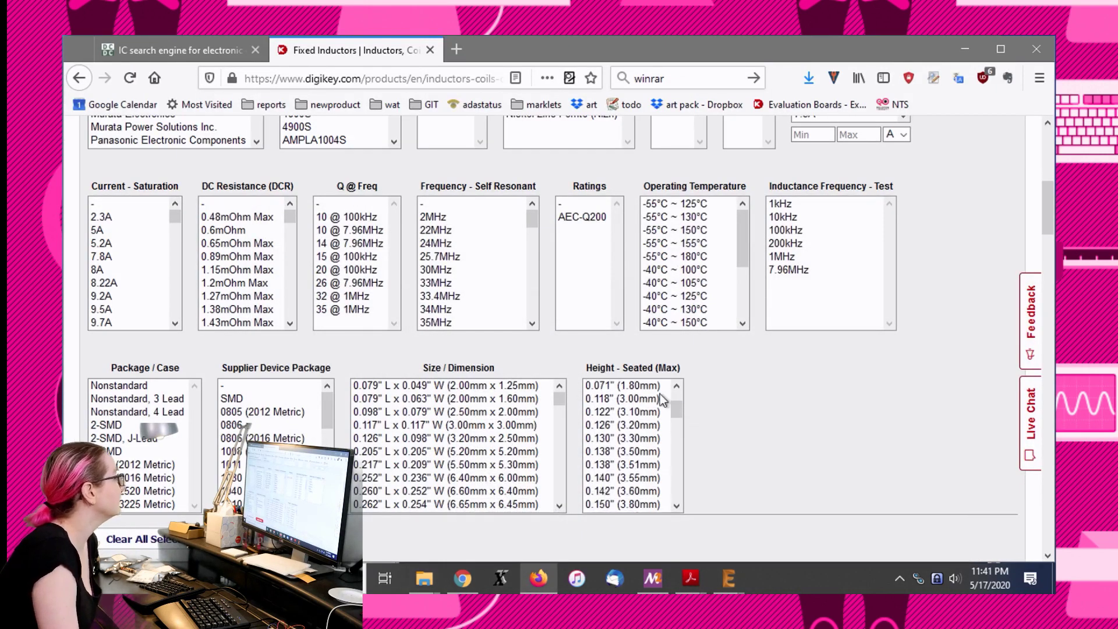
{"action": "scroll", "coordinate": [670, 417], "scroll_direction": "down", "scroll_amount": 2}
{"action": "scroll", "coordinate": [573, 332], "scroll_direction": "down", "scroll_amount": 2}
{"action": "left_click_drag", "start_coordinate": [562, 322], "coordinate": [578, 358]}
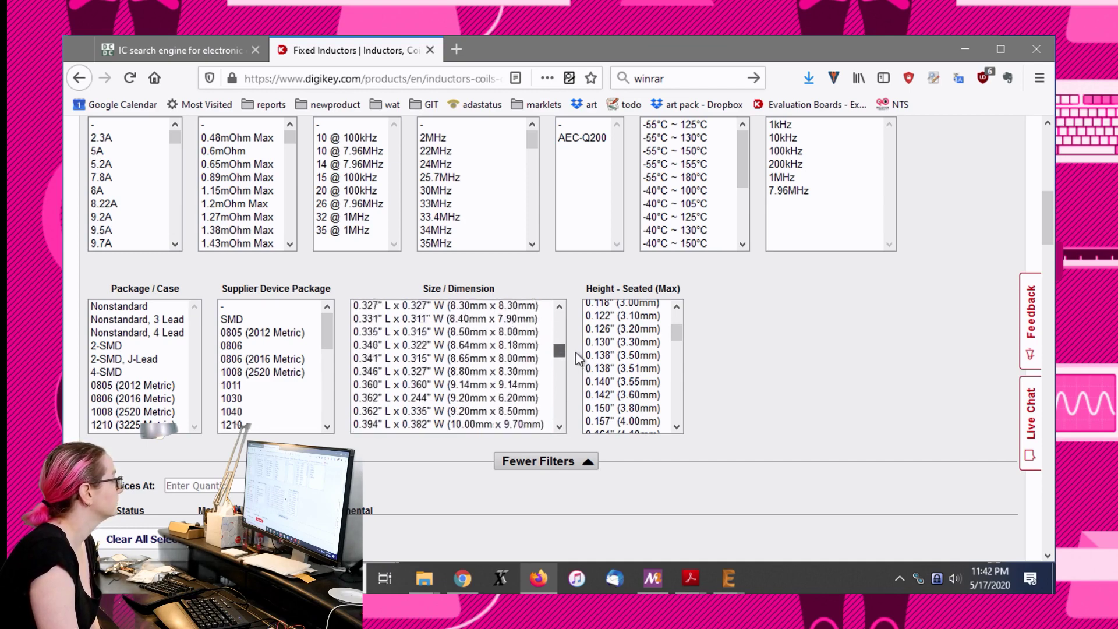
{"action": "left_click", "coordinate": [539, 307]}
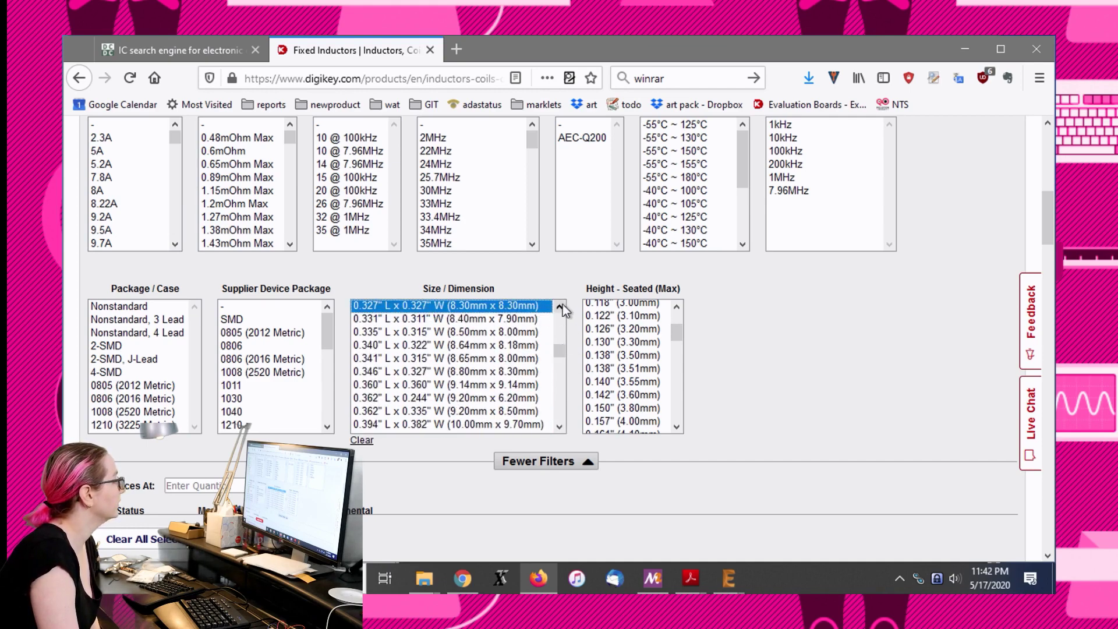
{"action": "scroll", "coordinate": [562, 304], "scroll_direction": "up", "scroll_amount": 1}
{"action": "left_click", "coordinate": [513, 354]}
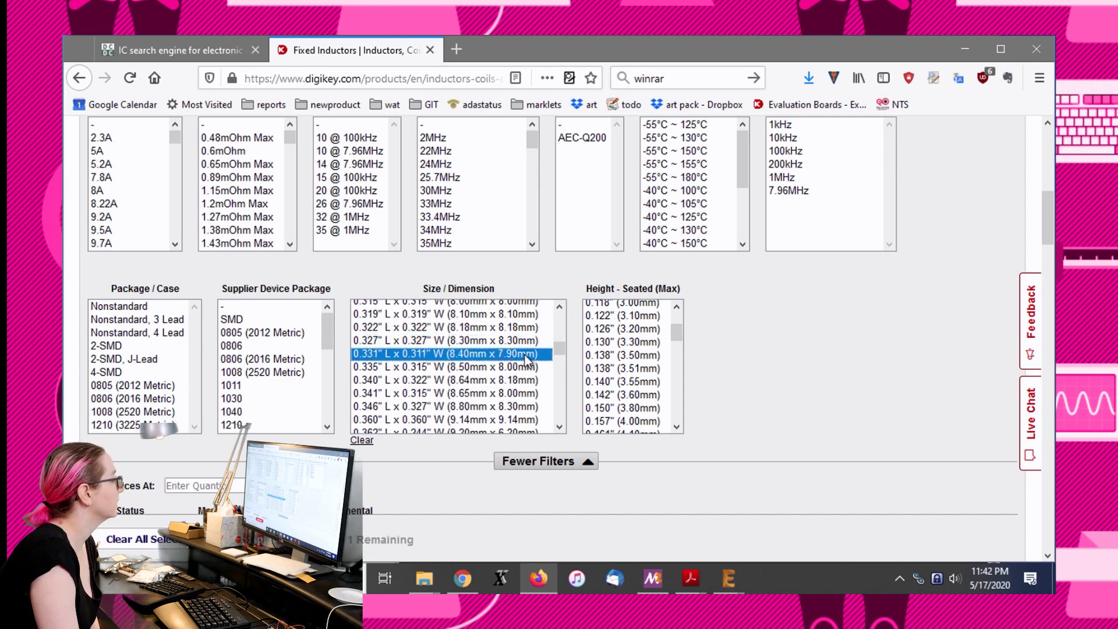
{"action": "left_click_drag", "start_coordinate": [528, 360], "coordinate": [536, 264]}
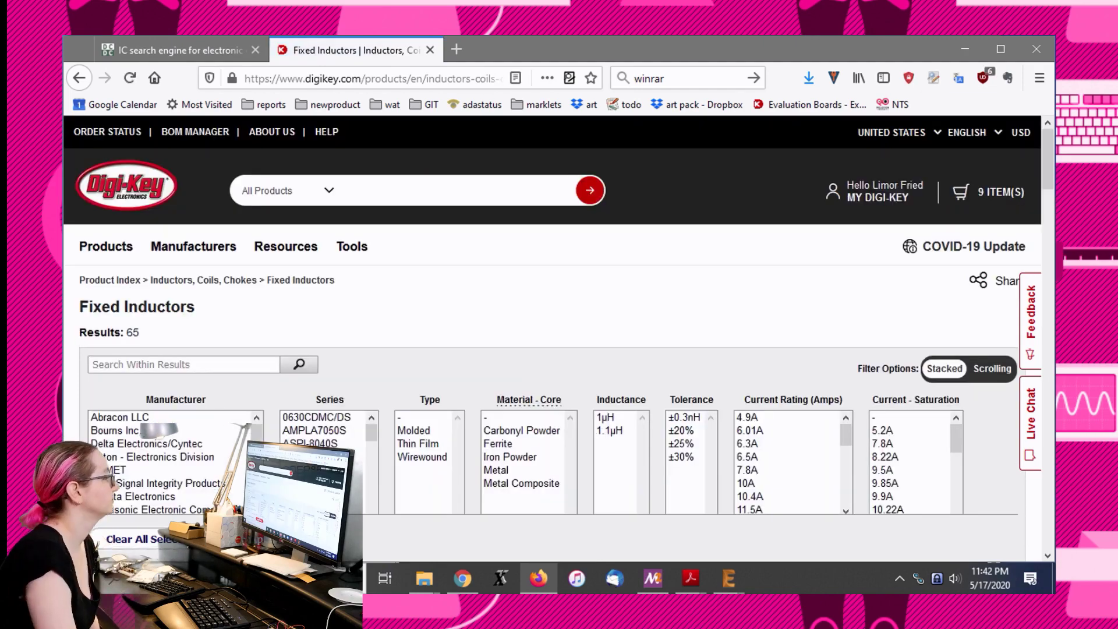
Step: Expand More Filters and review the DC Resistance, Operating Temperature and Height options
{"action": "scroll", "coordinate": [881, 304], "scroll_direction": "down", "scroll_amount": 4}
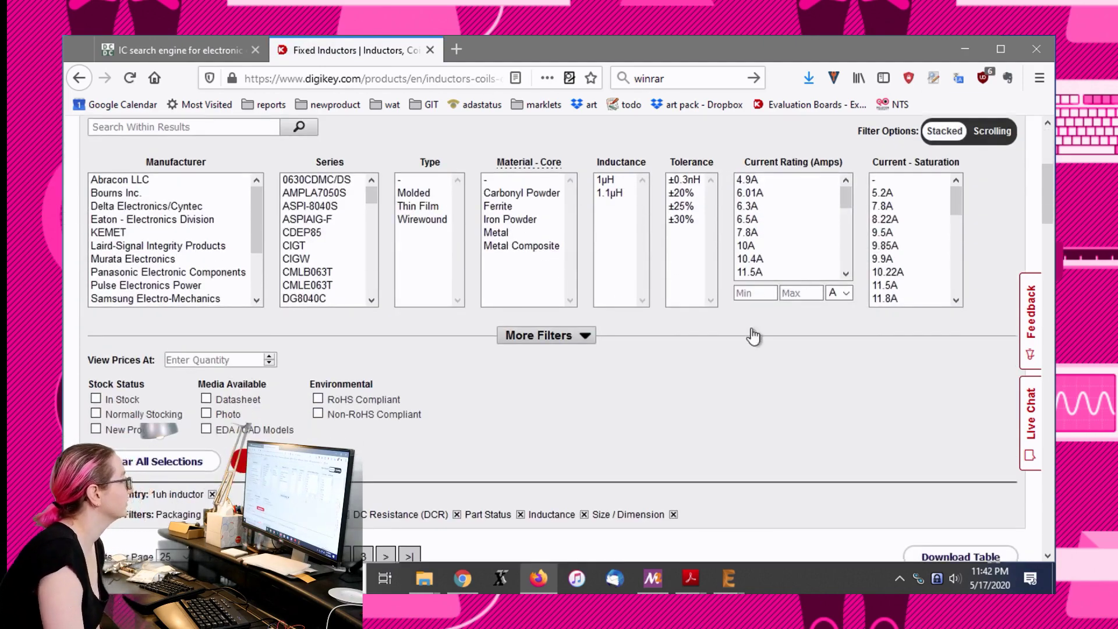
{"action": "left_click", "coordinate": [582, 337]}
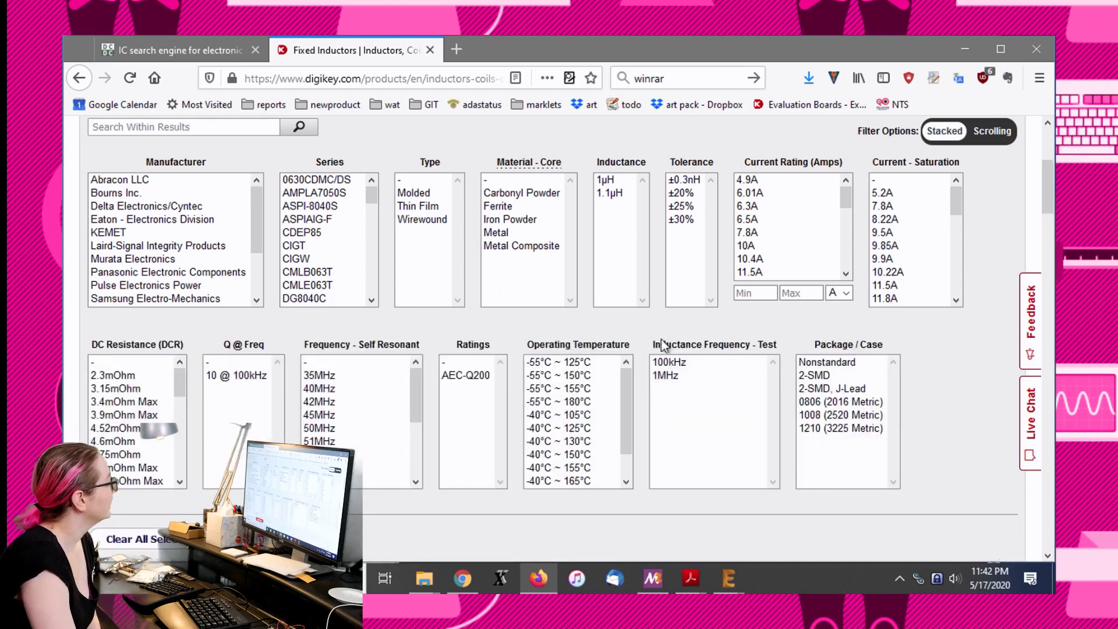
{"action": "scroll", "coordinate": [979, 393], "scroll_direction": "down", "scroll_amount": 2}
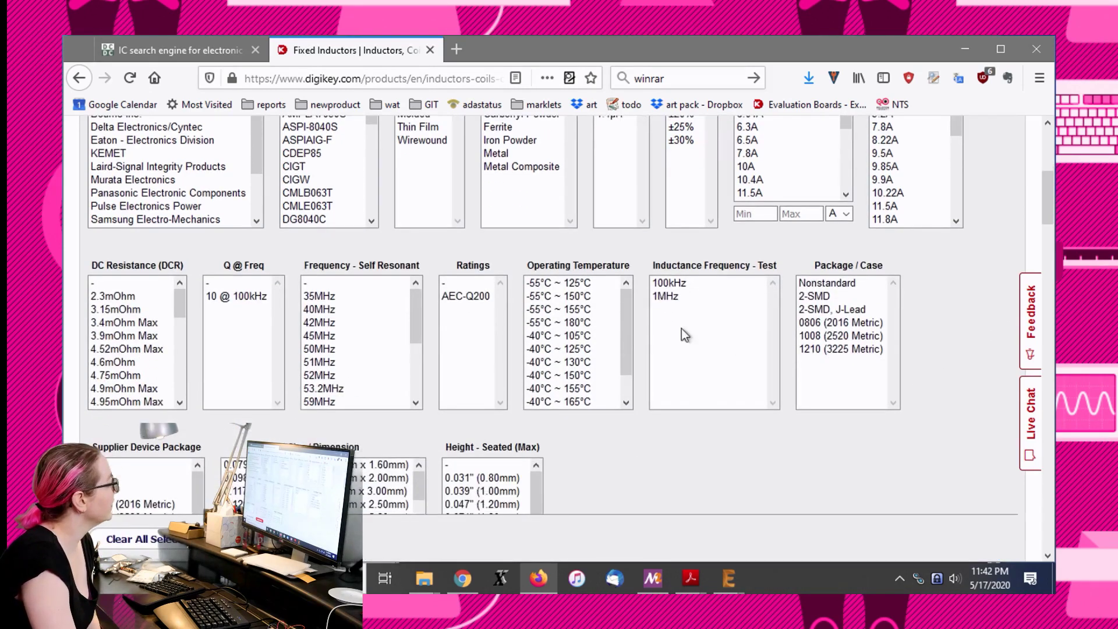
{"action": "left_click", "coordinate": [630, 343]}
{"action": "left_click_drag", "start_coordinate": [630, 343], "coordinate": [572, 429]}
{"action": "scroll", "coordinate": [643, 466], "scroll_direction": "down", "scroll_amount": 4}
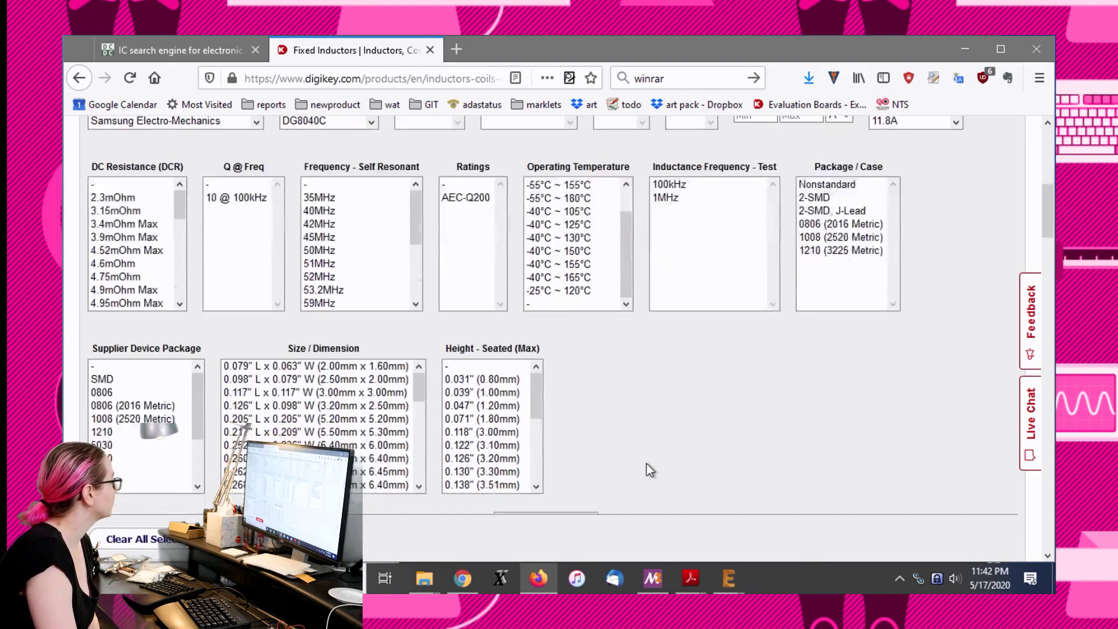
{"action": "scroll", "coordinate": [645, 373], "scroll_direction": "down", "scroll_amount": 4}
{"action": "left_click", "coordinate": [536, 195]}
{"action": "left_click_drag", "start_coordinate": [540, 195], "coordinate": [536, 272]}
{"action": "scroll", "coordinate": [827, 314], "scroll_direction": "up", "scroll_amount": 10}
{"action": "scroll", "coordinate": [987, 326], "scroll_direction": "down", "scroll_amount": 8}
{"action": "scroll", "coordinate": [988, 336], "scroll_direction": "up", "scroll_amount": 10}
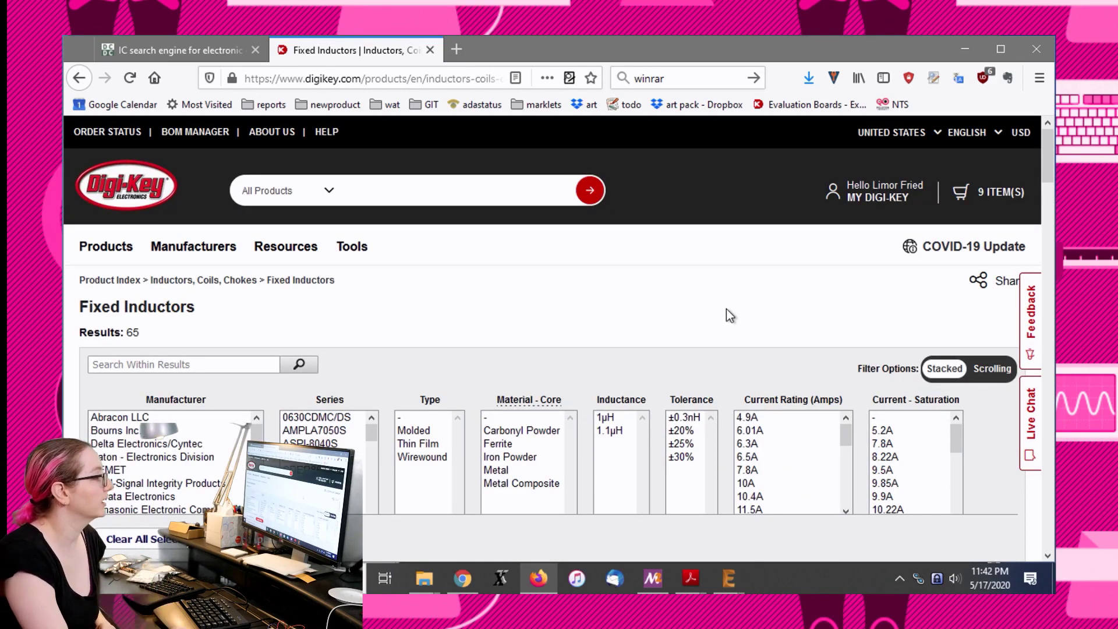
{"action": "scroll", "coordinate": [735, 305], "scroll_direction": "down", "scroll_amount": 3}
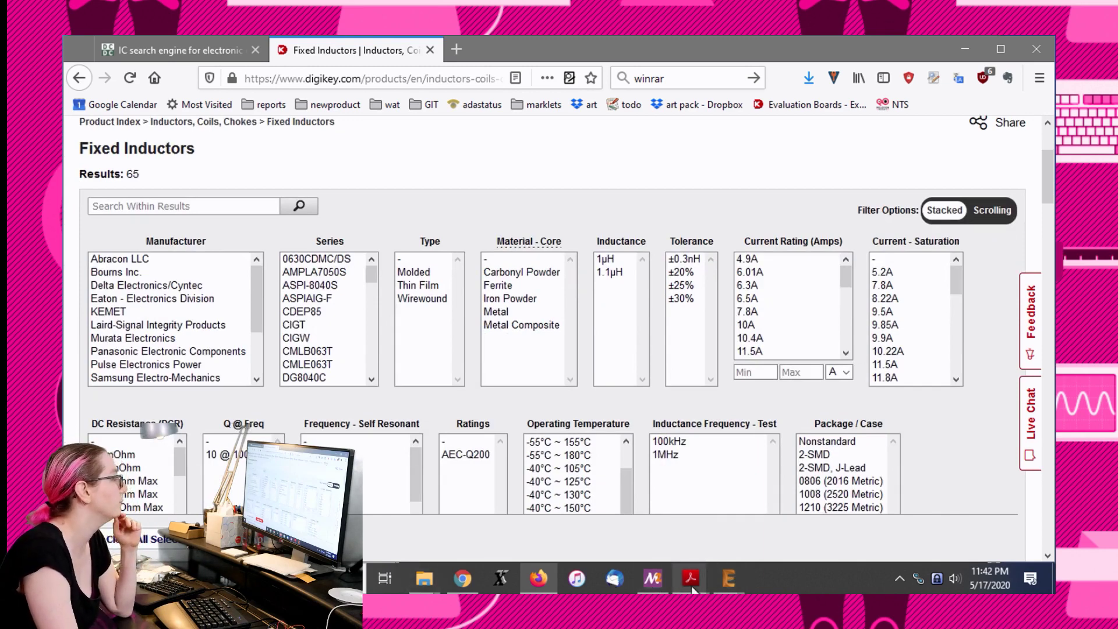
Step: Bring tps61022.pdf forward and reread the spec sentence in section 8.2.2.2 Inductor Selection
{"action": "mouse_move", "coordinate": [692, 590]}
{"action": "left_click", "coordinate": [600, 498]}
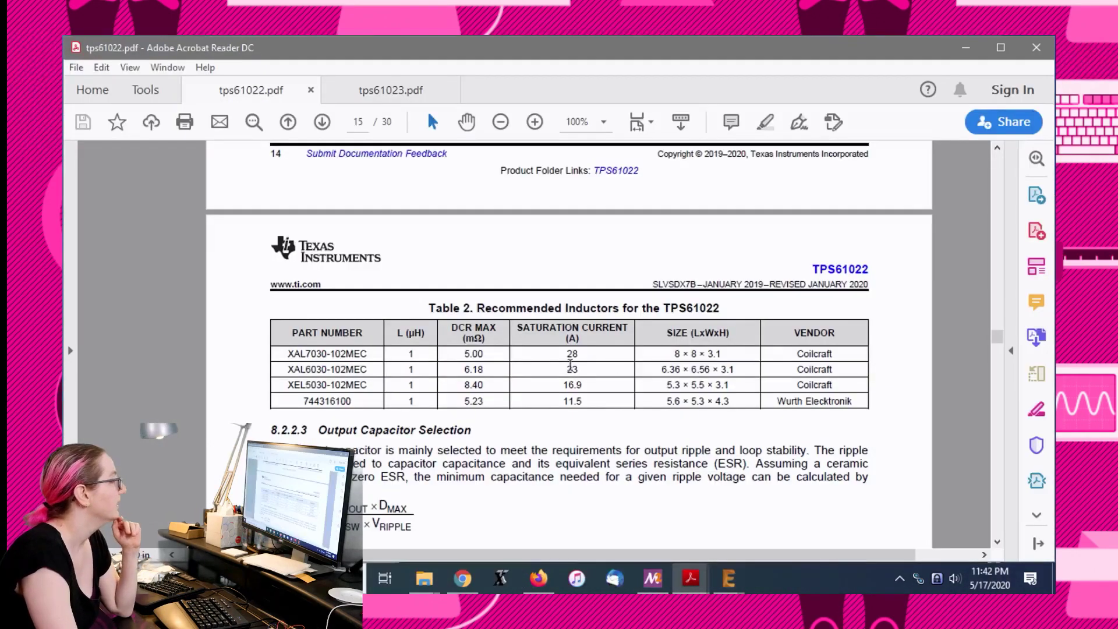
{"action": "scroll", "coordinate": [586, 400], "scroll_direction": "up", "scroll_amount": 10}
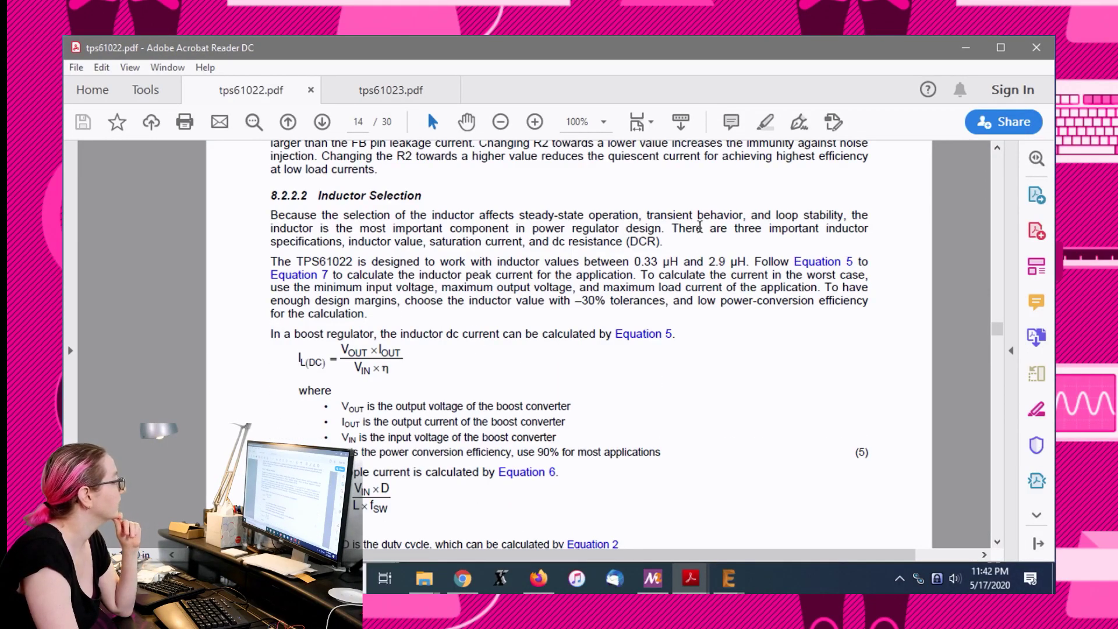
{"action": "left_click_drag", "start_coordinate": [678, 232], "coordinate": [678, 245]}
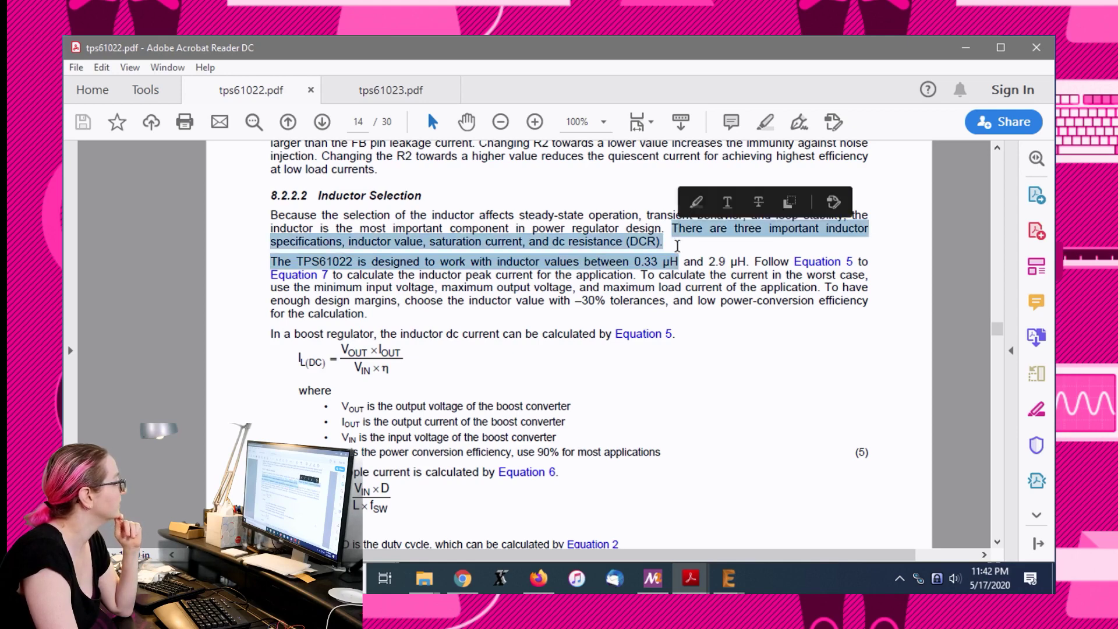
{"action": "left_click", "coordinate": [674, 252]}
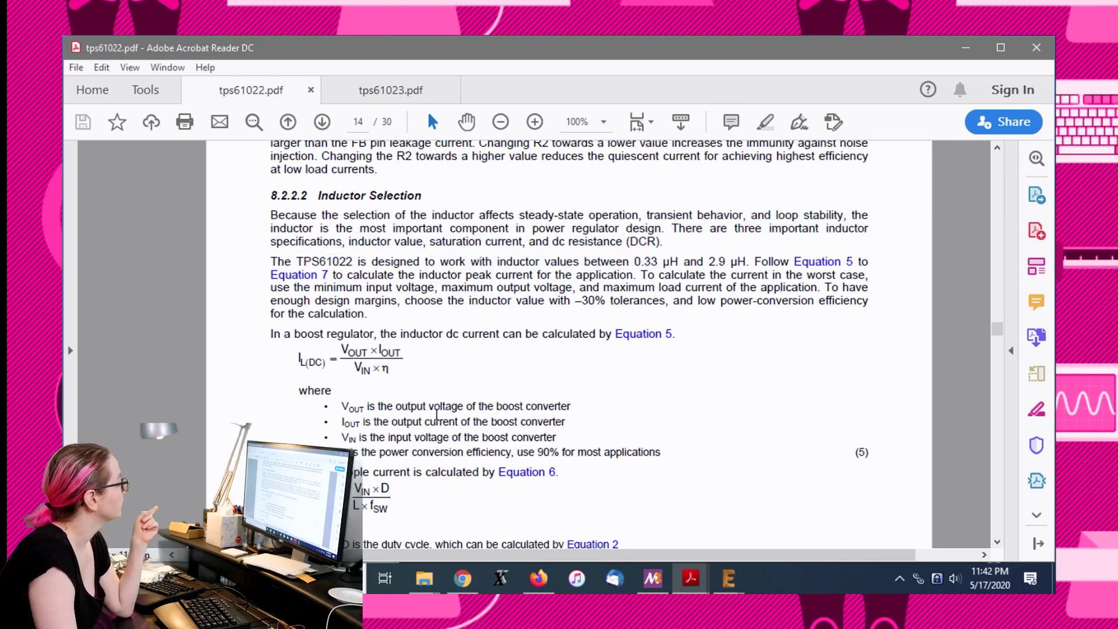
{"action": "scroll", "coordinate": [437, 415], "scroll_direction": "down", "scroll_amount": 3}
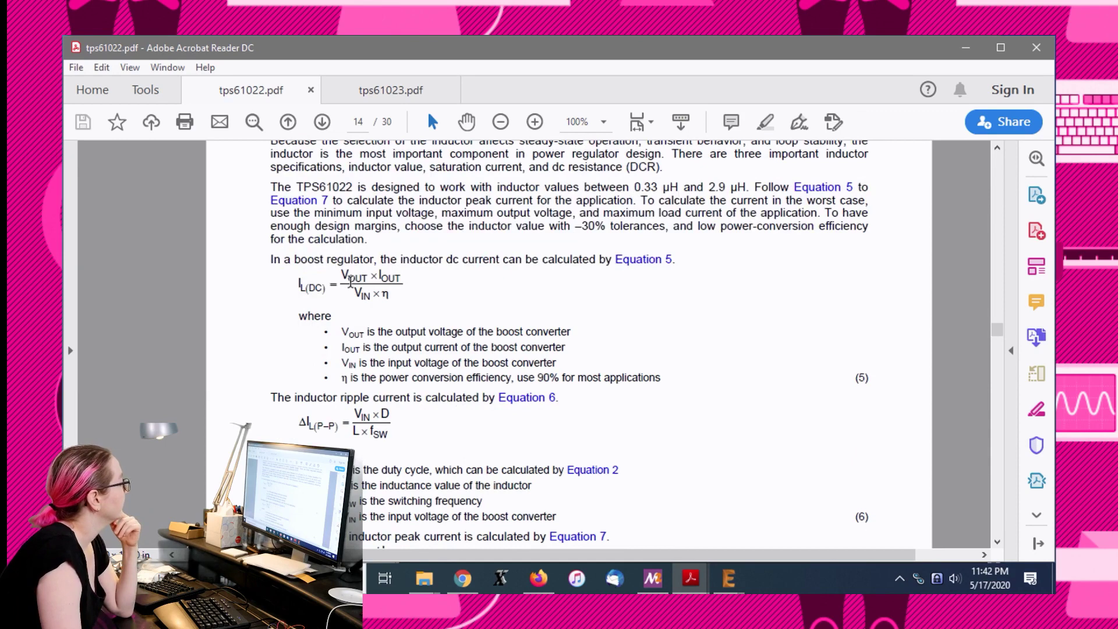
Step: Launch Calculator and compute 5 × 3, then ÷ 3, then ÷ 0.8 for 6.25
{"action": "key", "text": "super"}
{"action": "type", "text": "cal"}
{"action": "key", "text": "Return"}
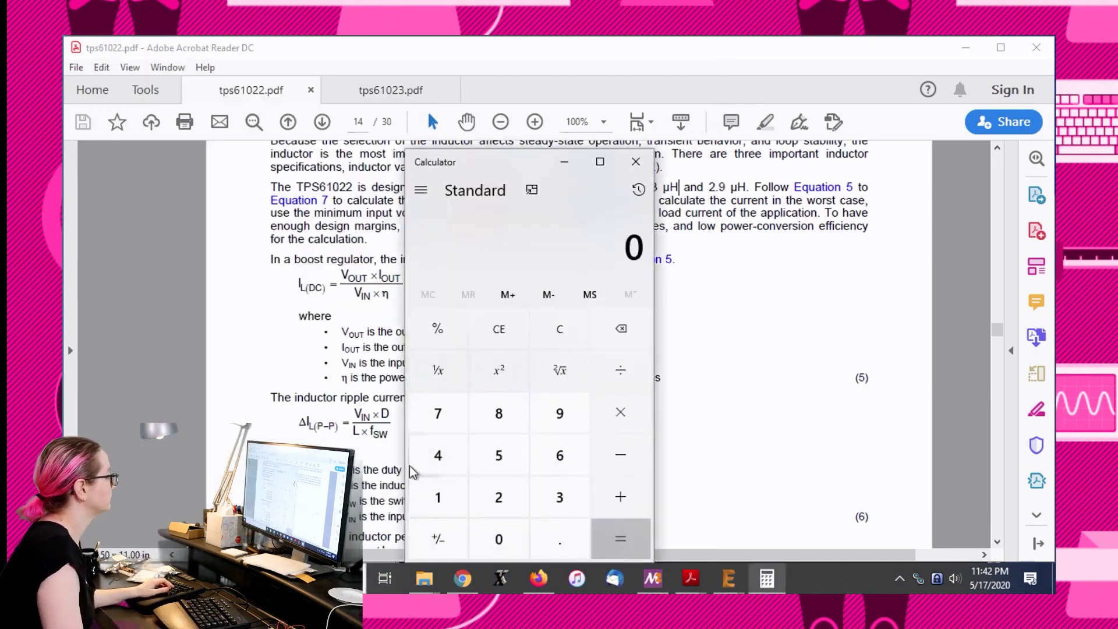
{"action": "left_click_drag", "start_coordinate": [679, 131], "coordinate": [694, 124]}
{"action": "type", "text": "5*3"}
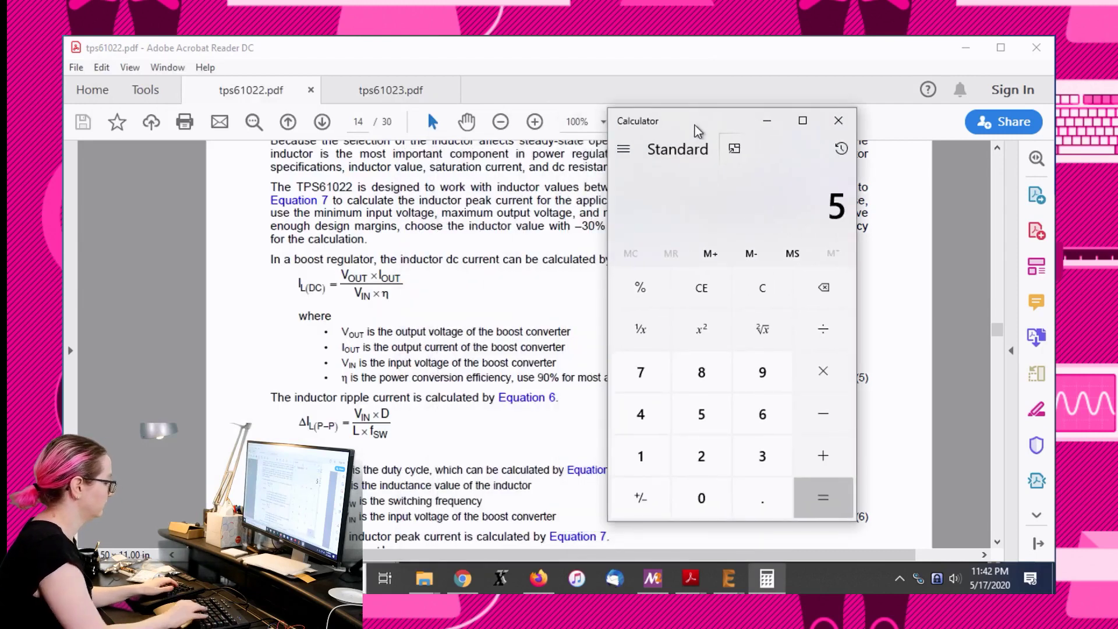
{"action": "key", "text": "Return"}
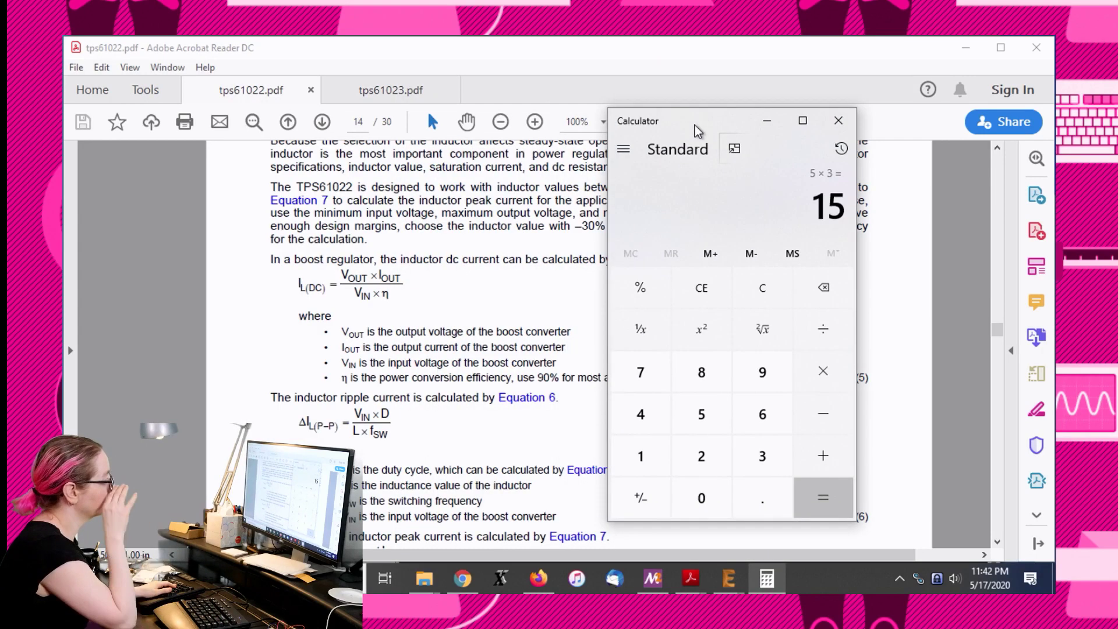
{"action": "type", "text": "/3"}
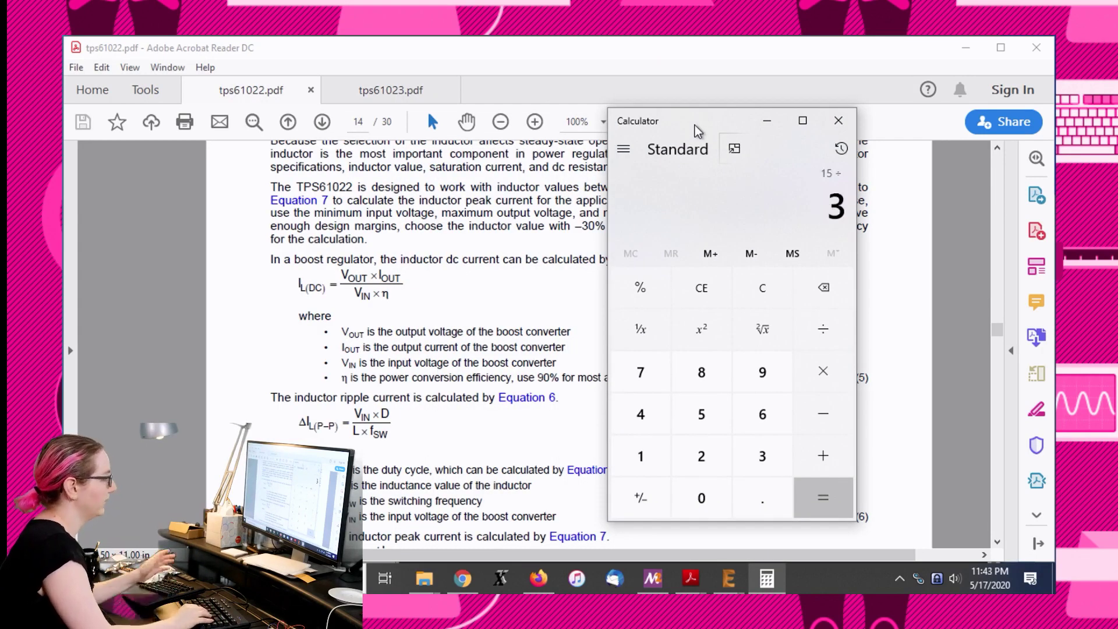
{"action": "key", "text": "Return"}
{"action": "type", "text": "/"}
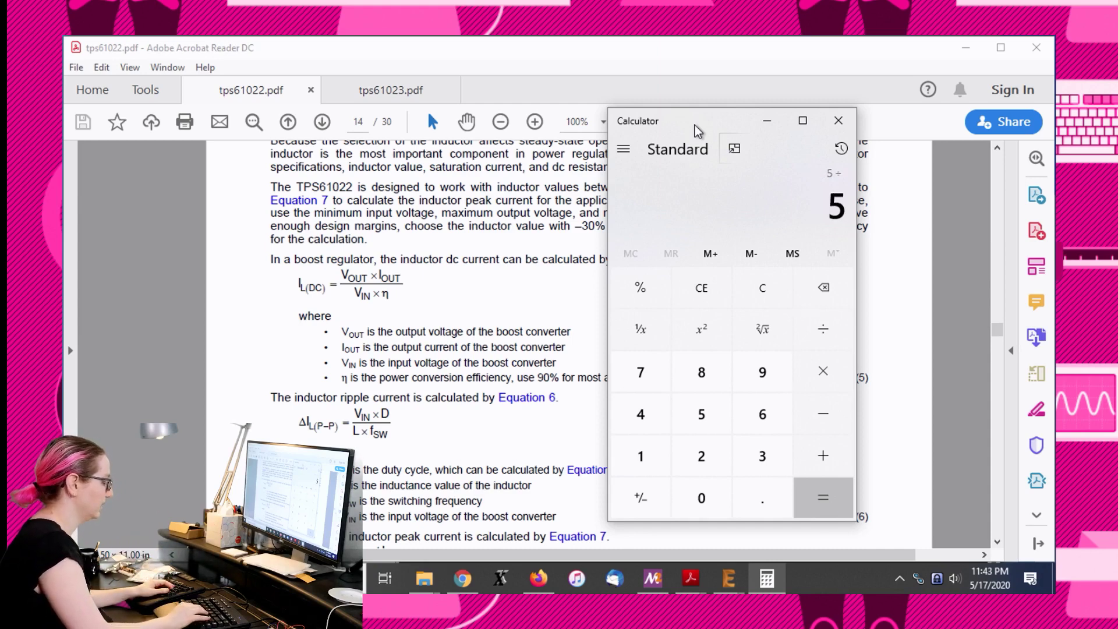
{"action": "type", "text": ".8"}
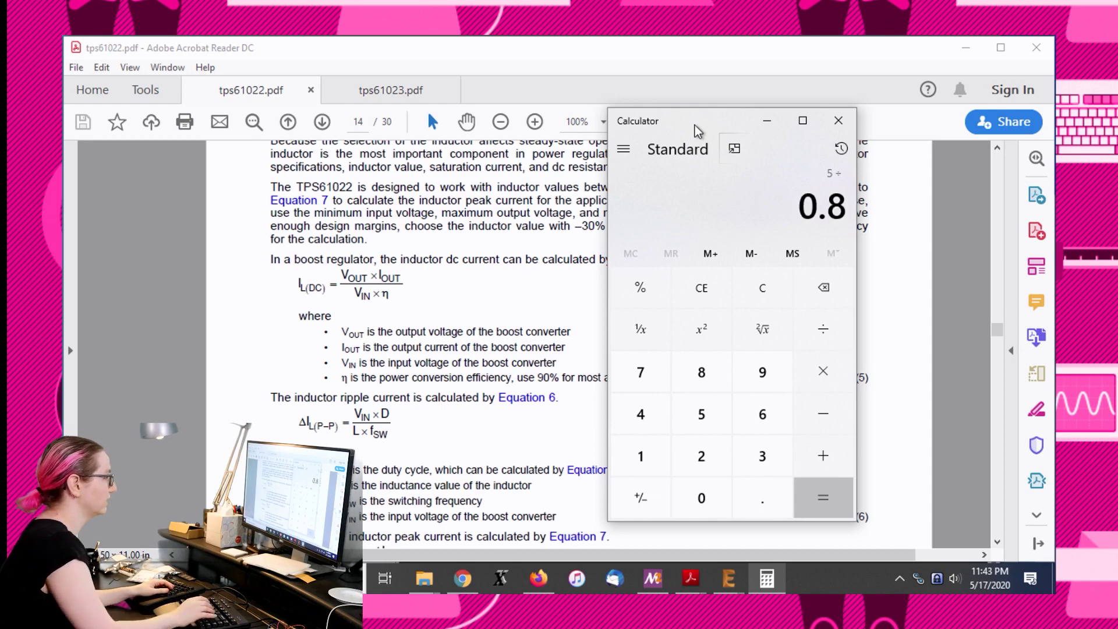
{"action": "key", "text": "Return"}
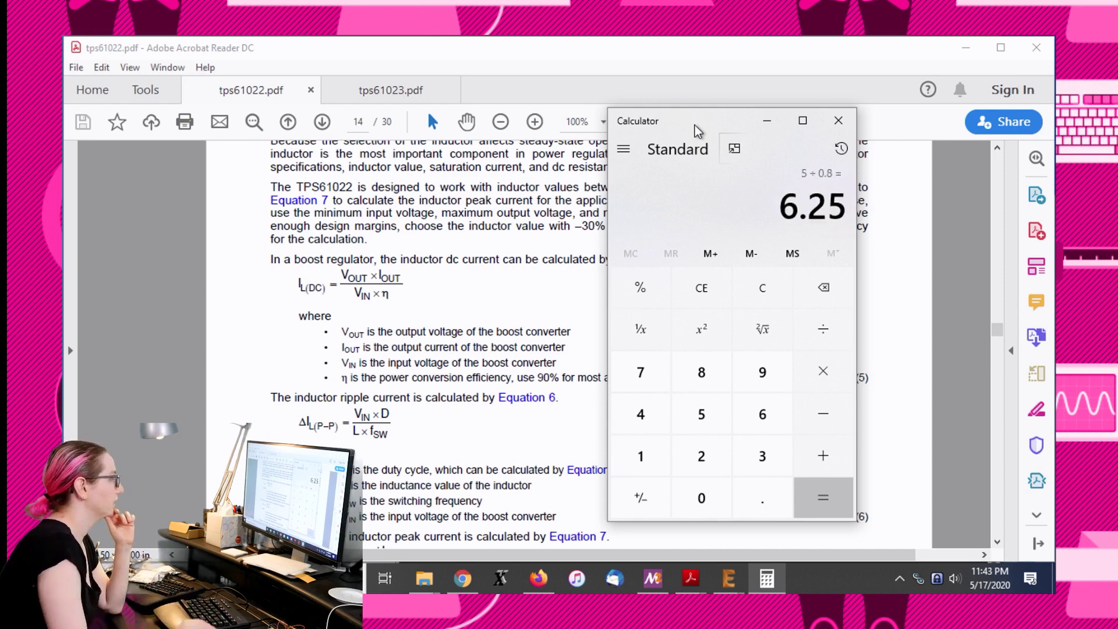
Step: Move the Calculator window fully on screen, clear of the datasheet text
{"action": "left_click_drag", "start_coordinate": [694, 125], "coordinate": [840, 149]}
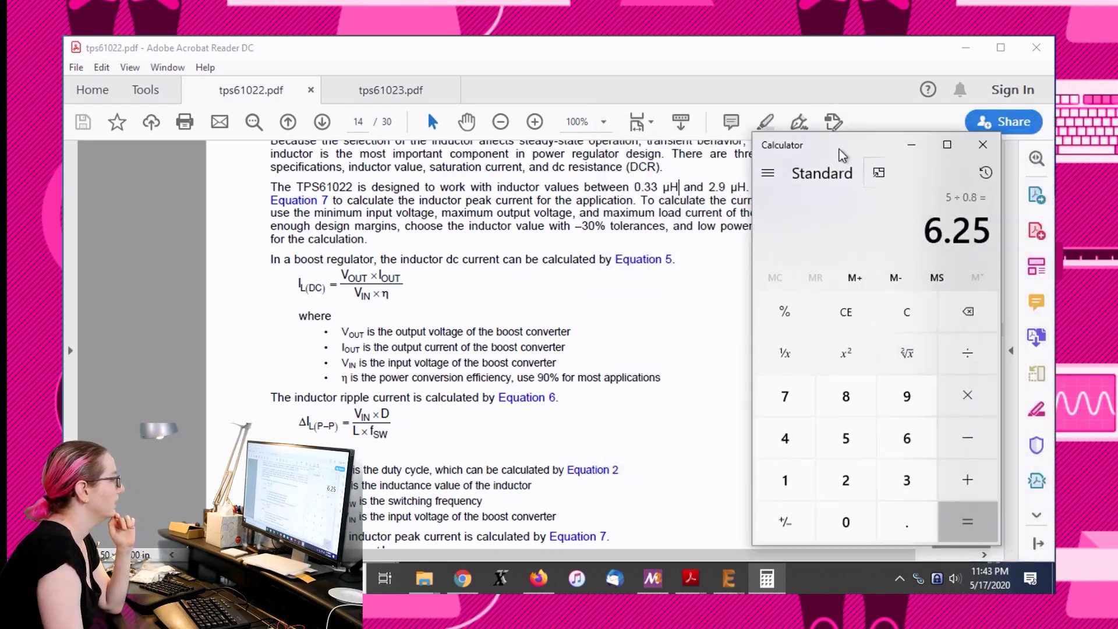
{"action": "scroll", "coordinate": [610, 245], "scroll_direction": "up", "scroll_amount": 3}
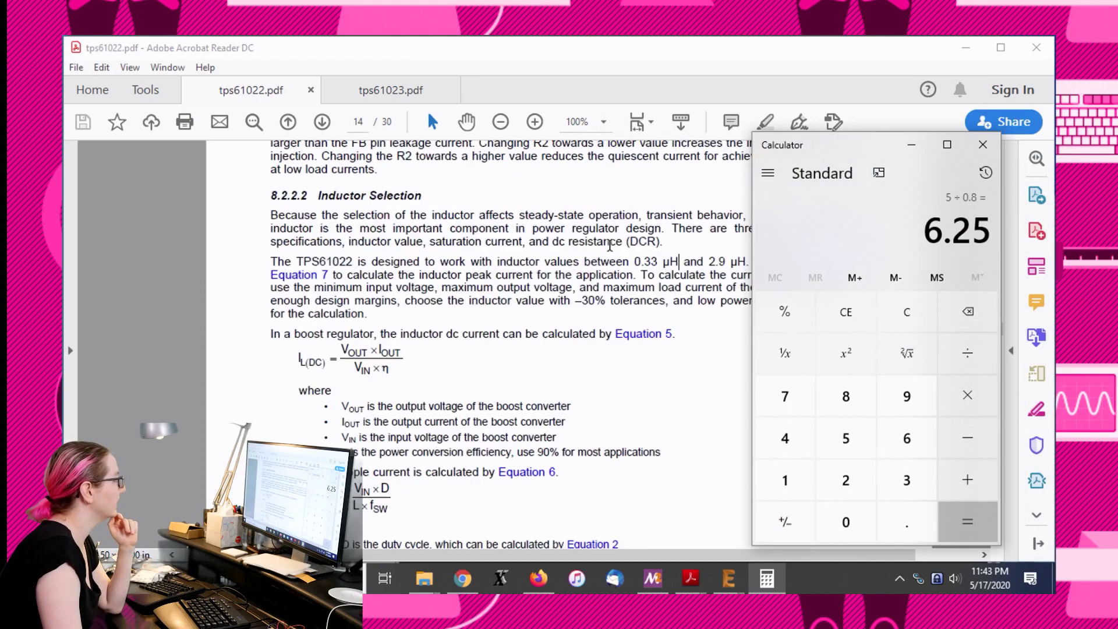
{"action": "scroll", "coordinate": [610, 246], "scroll_direction": "up", "scroll_amount": 10}
{"action": "scroll", "coordinate": [610, 246], "scroll_direction": "down", "scroll_amount": 7}
{"action": "scroll", "coordinate": [620, 260], "scroll_direction": "down", "scroll_amount": 7}
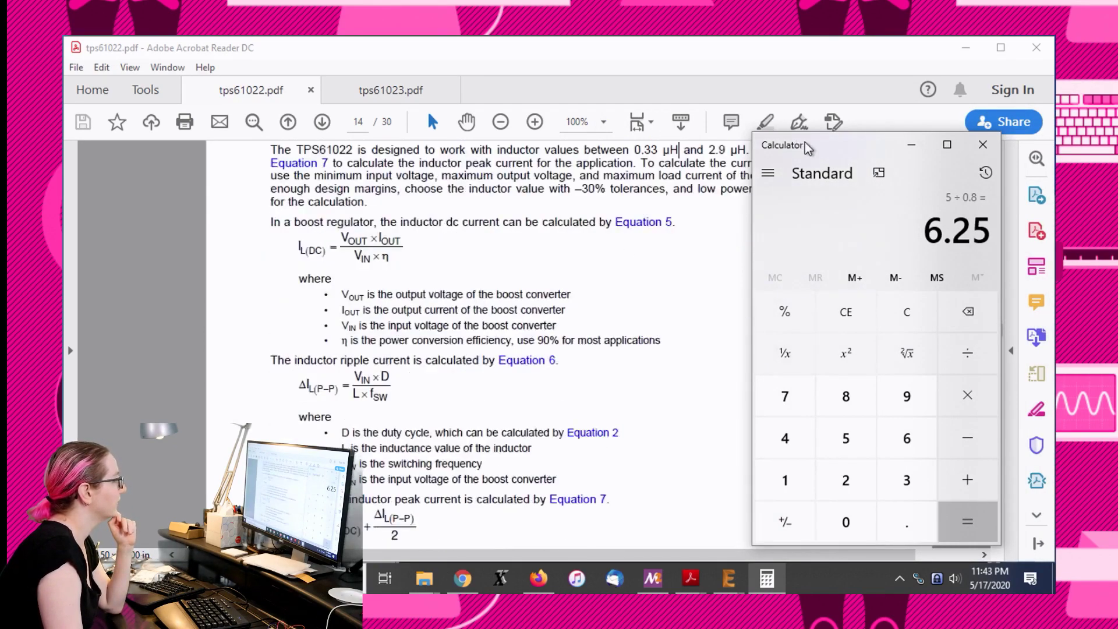
{"action": "left_click_drag", "start_coordinate": [805, 143], "coordinate": [854, 152]}
{"action": "scroll", "coordinate": [683, 281], "scroll_direction": "down", "scroll_amount": 4}
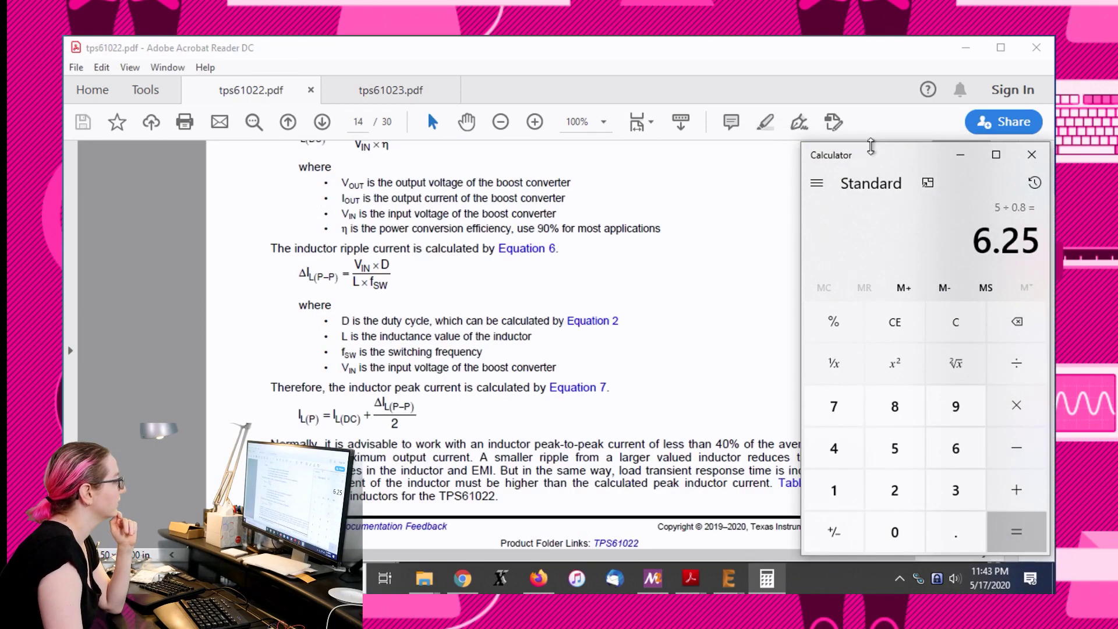
{"action": "left_click_drag", "start_coordinate": [870, 147], "coordinate": [966, 153]}
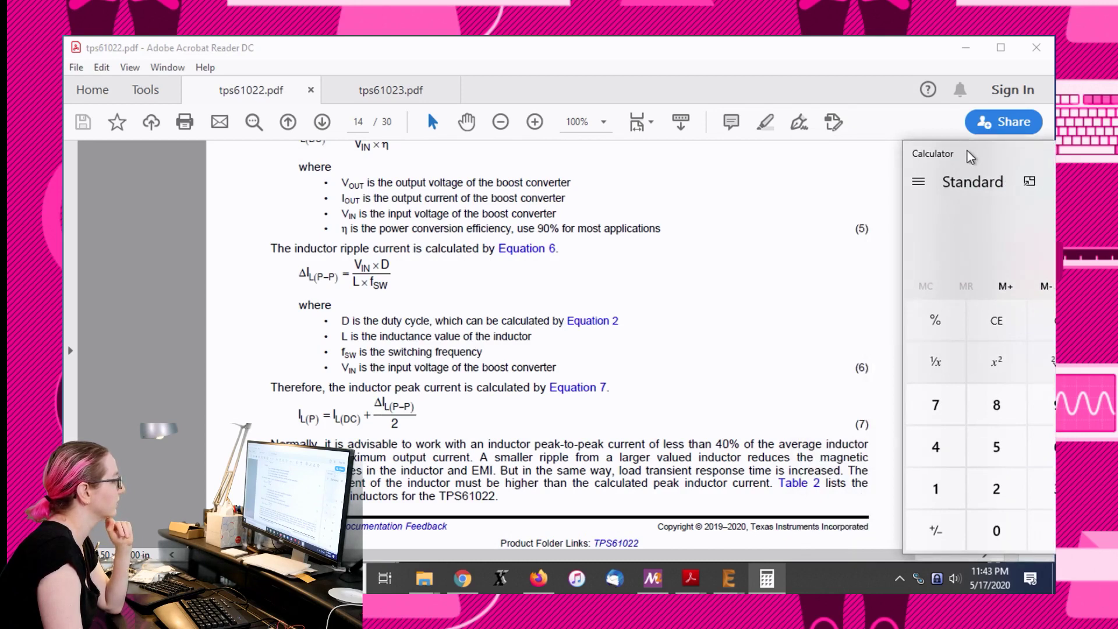
{"action": "left_click_drag", "start_coordinate": [967, 151], "coordinate": [807, 138]}
{"action": "scroll", "coordinate": [572, 284], "scroll_direction": "down", "scroll_amount": 5}
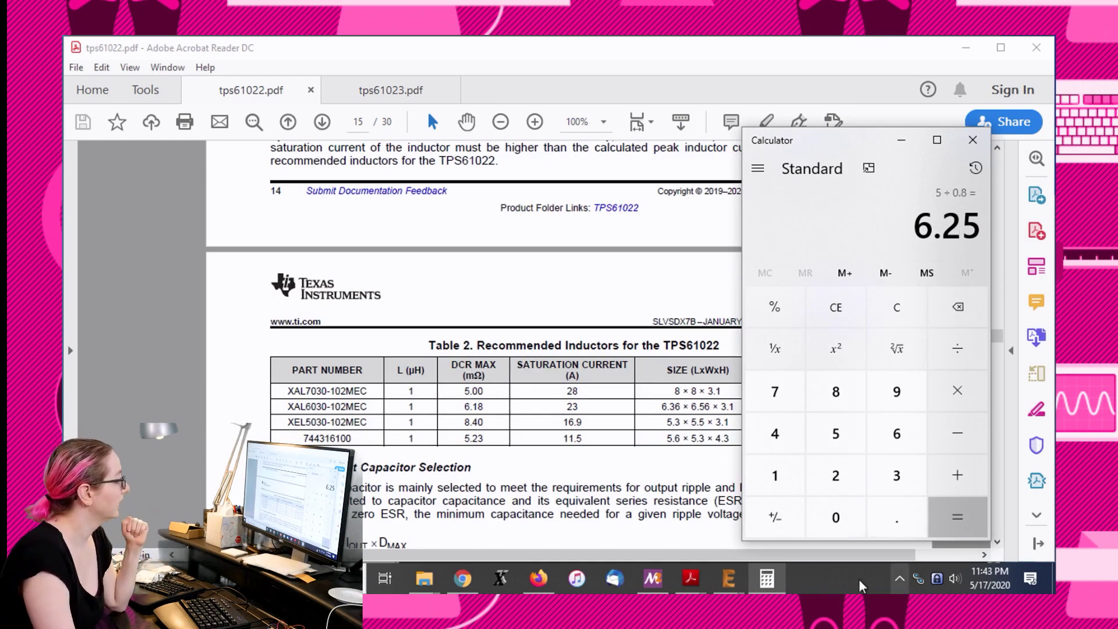
Step: Highlight Table 2's saturation-current entries, starting from the lowest value, 11.5 A
{"action": "double_click", "coordinate": [572, 438]}
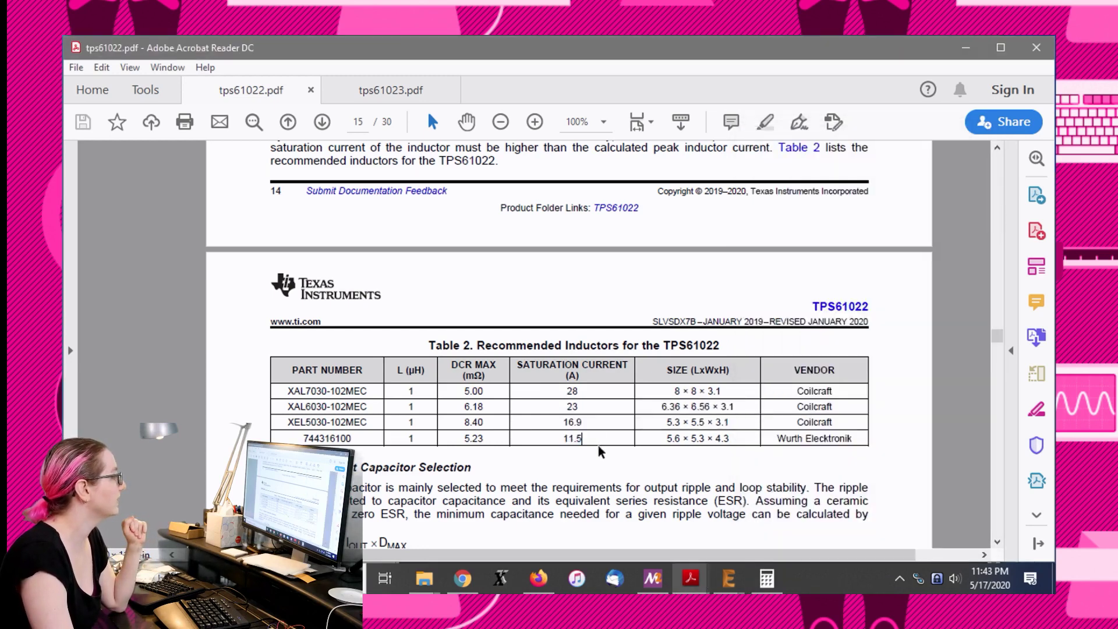
{"action": "left_click_drag", "start_coordinate": [586, 438], "coordinate": [561, 438]}
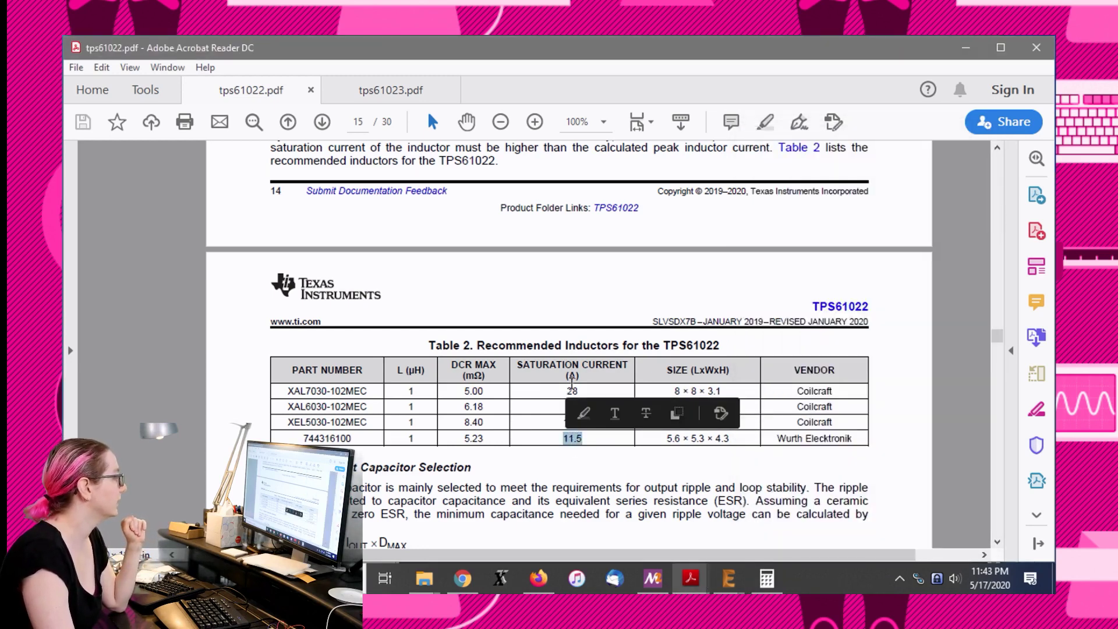
{"action": "left_click", "coordinate": [569, 389]}
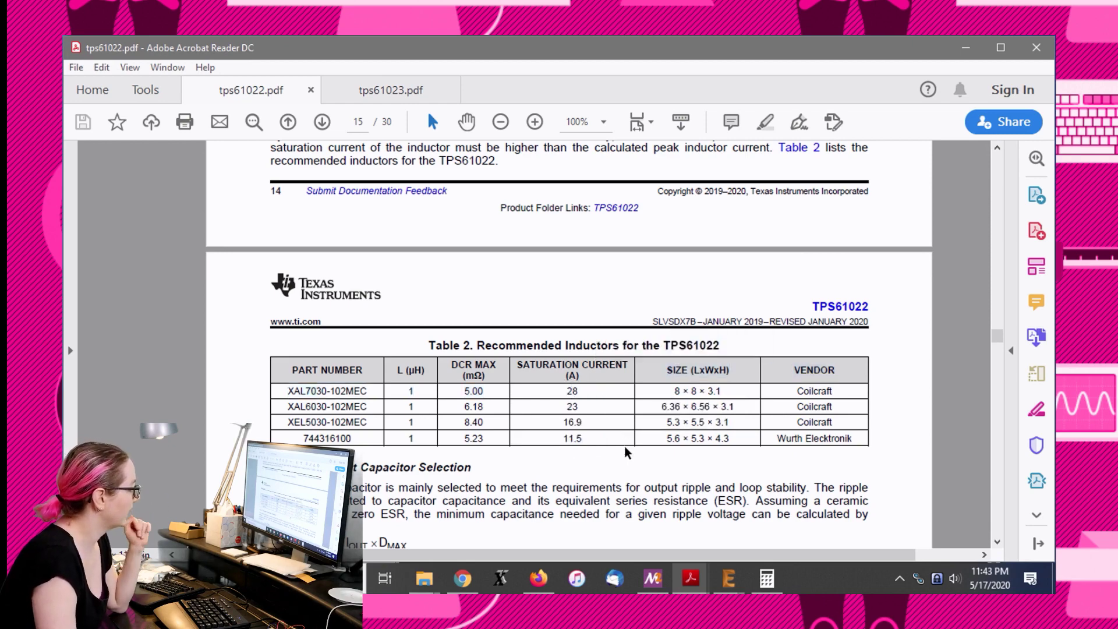
{"action": "left_click_drag", "start_coordinate": [583, 440], "coordinate": [568, 389]}
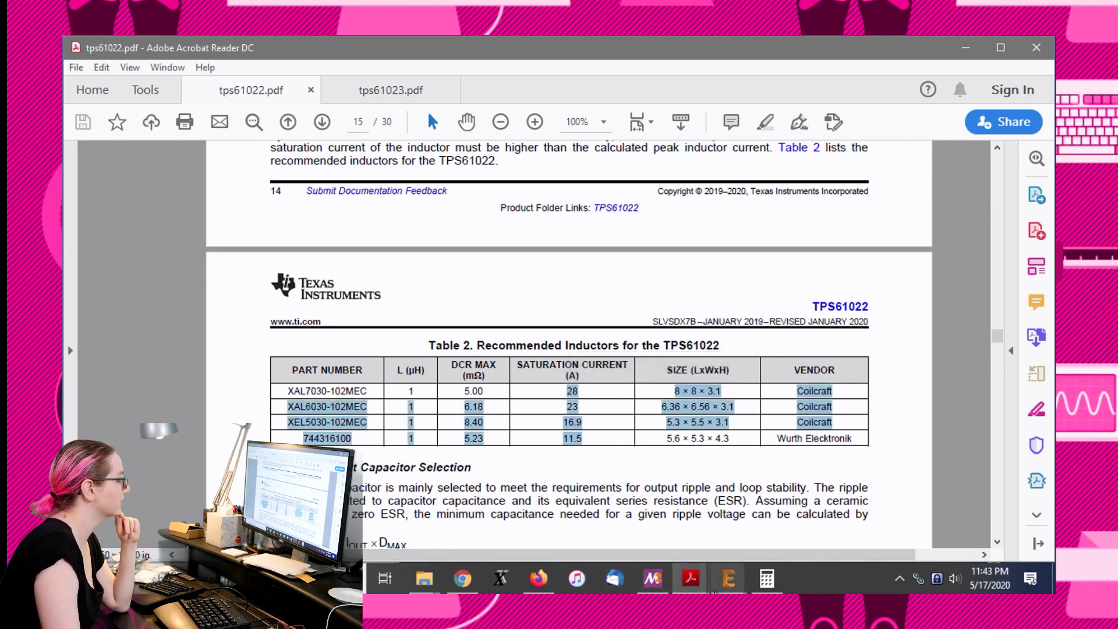
Step: On DigiKey, select Current - Saturation values from 11.5A through 30A and apply the filter
{"action": "mouse_move", "coordinate": [723, 588]}
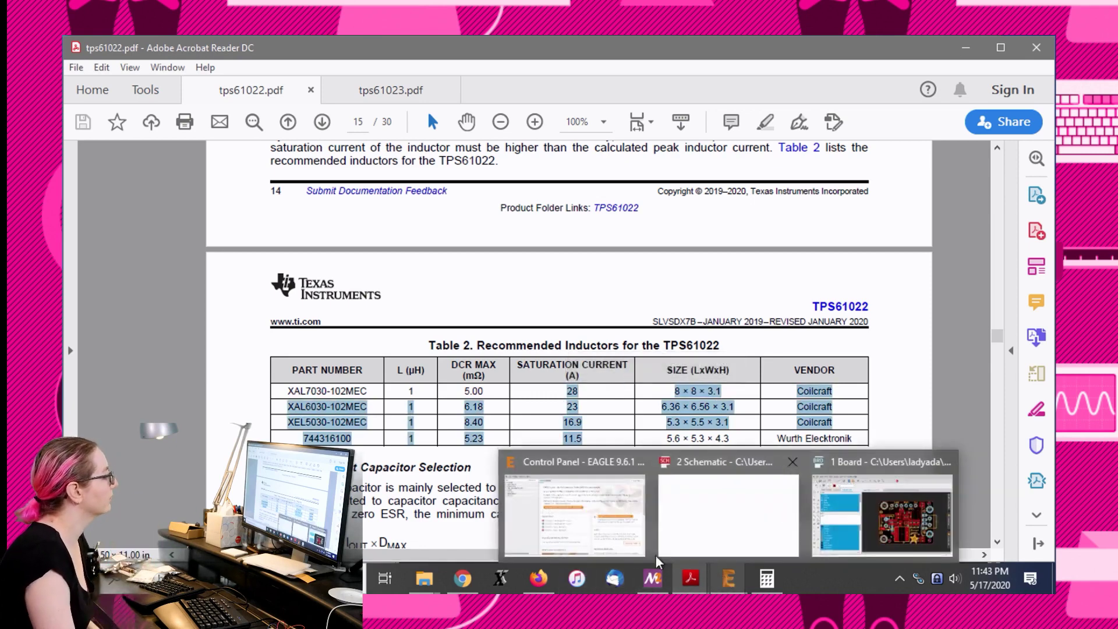
{"action": "mouse_move", "coordinate": [539, 579]}
{"action": "left_click", "coordinate": [536, 499]}
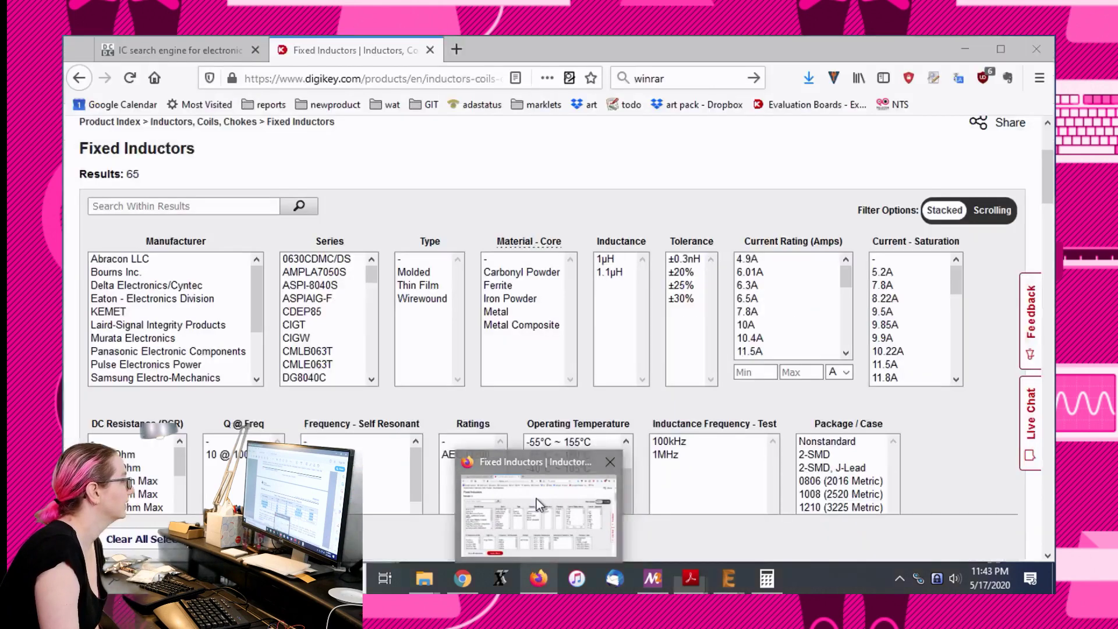
{"action": "left_click_drag", "start_coordinate": [957, 272], "coordinate": [955, 285]}
{"action": "left_click_drag", "start_coordinate": [909, 317], "coordinate": [938, 382]}
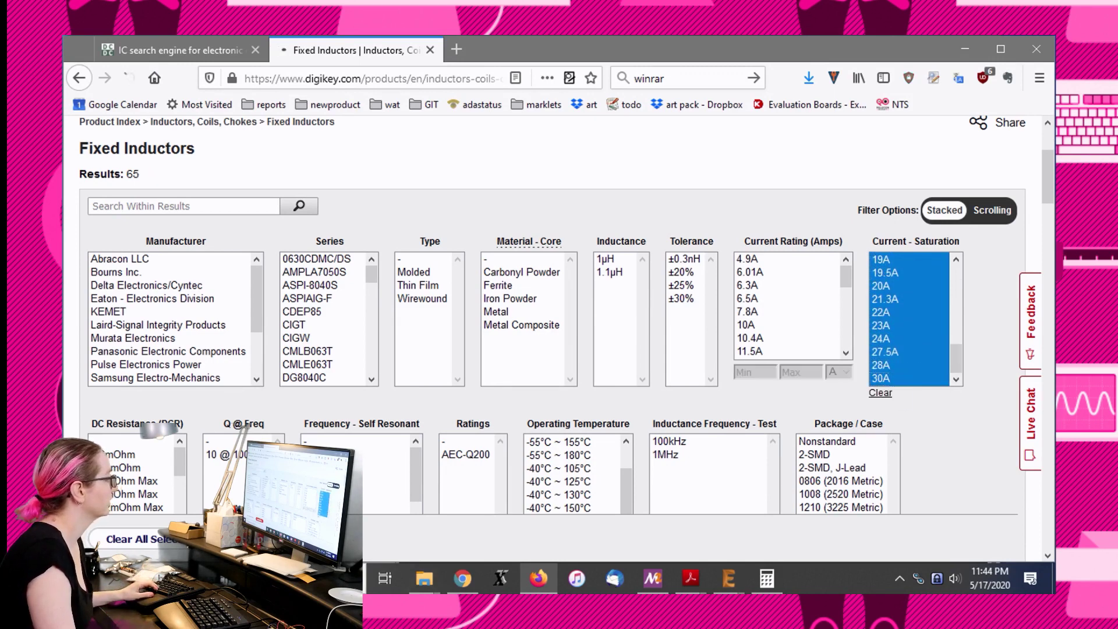
{"action": "scroll", "coordinate": [996, 344], "scroll_direction": "down", "scroll_amount": 10}
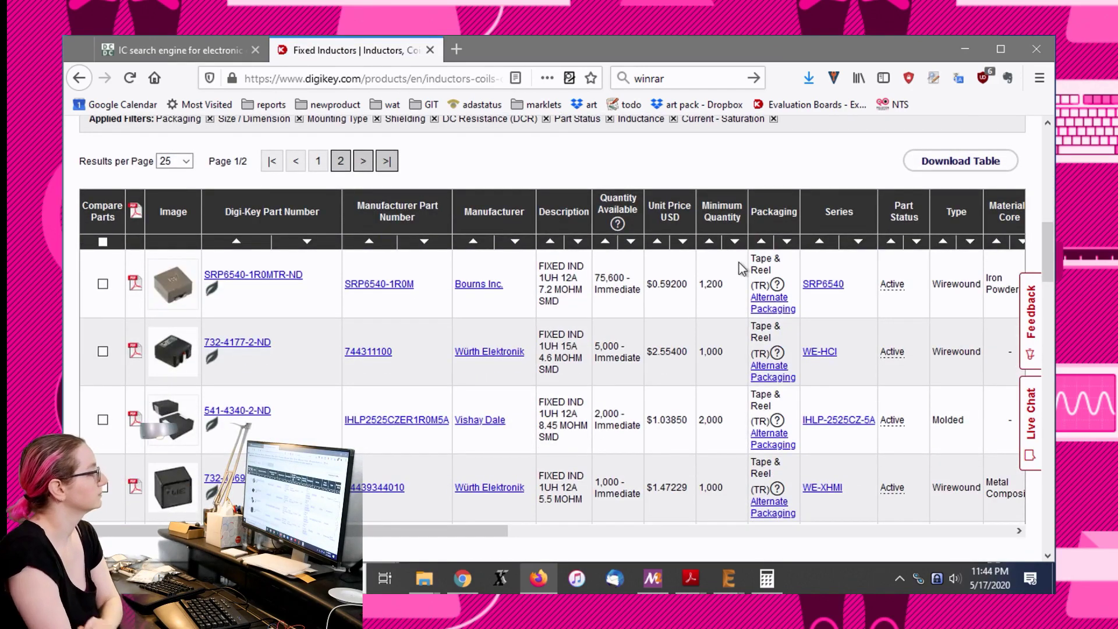
Step: Check the filtered DigiKey results against the datasheet's recommended-inductor table
{"action": "scroll", "coordinate": [848, 351], "scroll_direction": "down", "scroll_amount": 5}
{"action": "scroll", "coordinate": [847, 337], "scroll_direction": "up", "scroll_amount": 2}
{"action": "scroll", "coordinate": [842, 350], "scroll_direction": "up", "scroll_amount": 1}
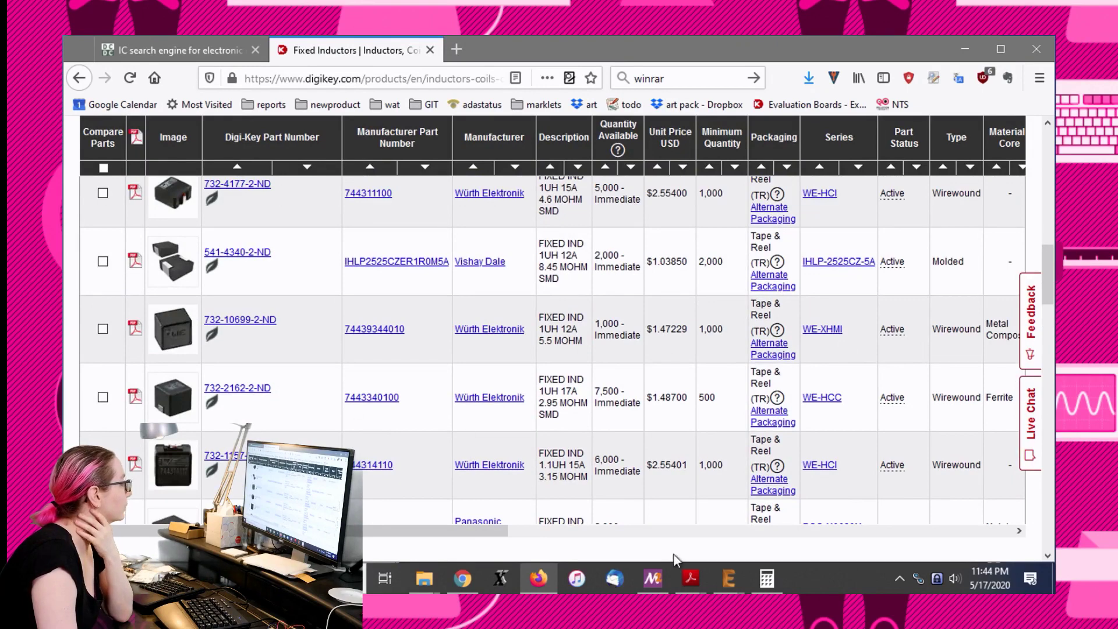
{"action": "mouse_move", "coordinate": [696, 579]}
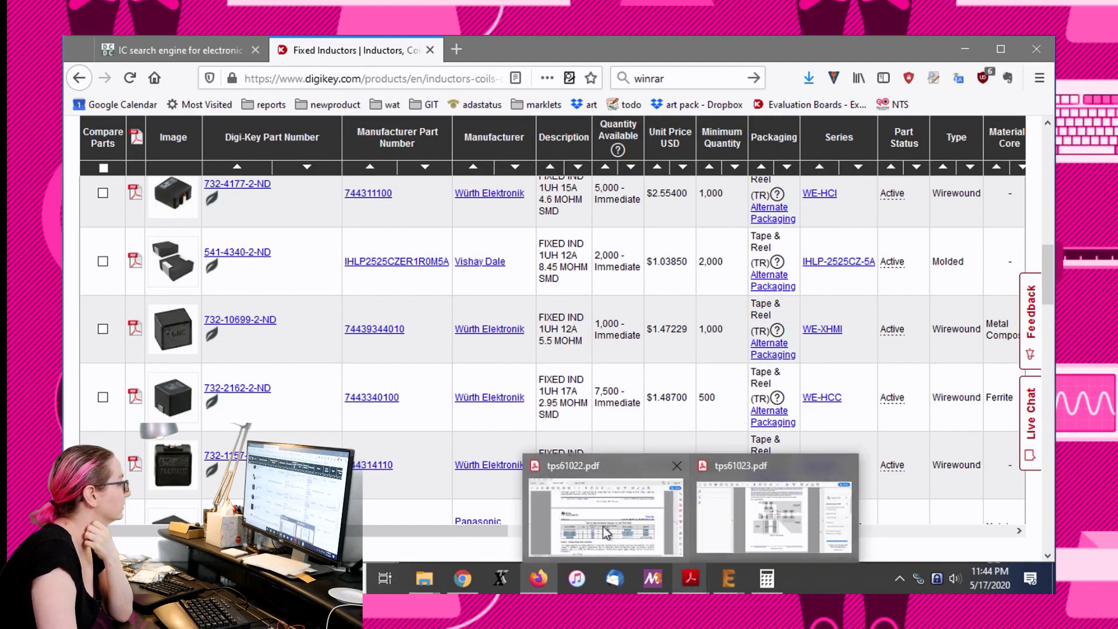
{"action": "left_click", "coordinate": [583, 495]}
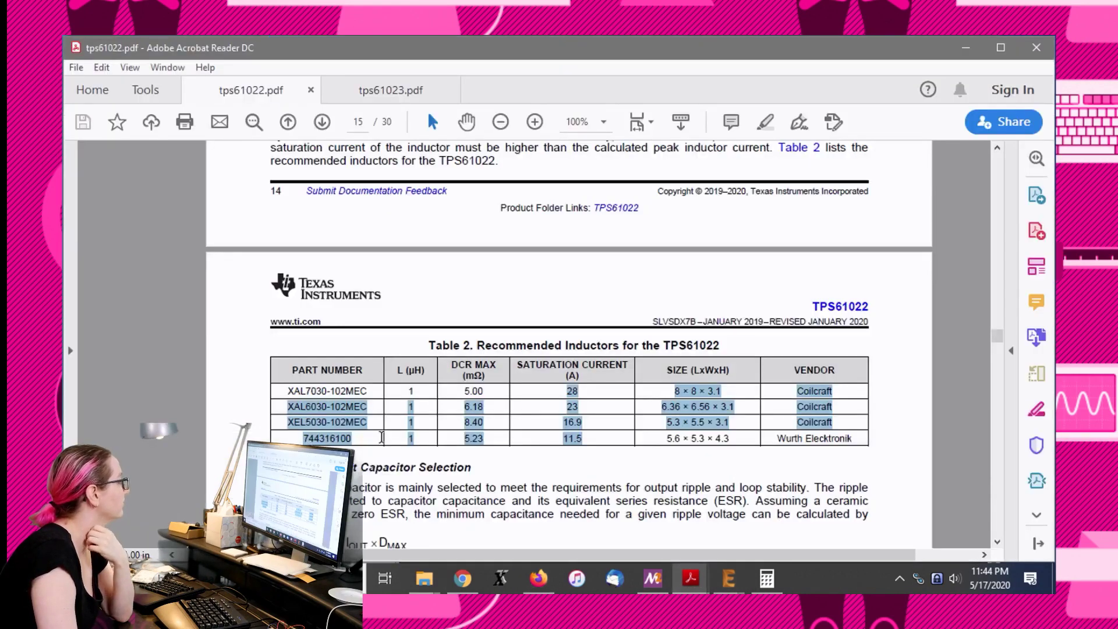
{"action": "key", "text": "alt+Tab"}
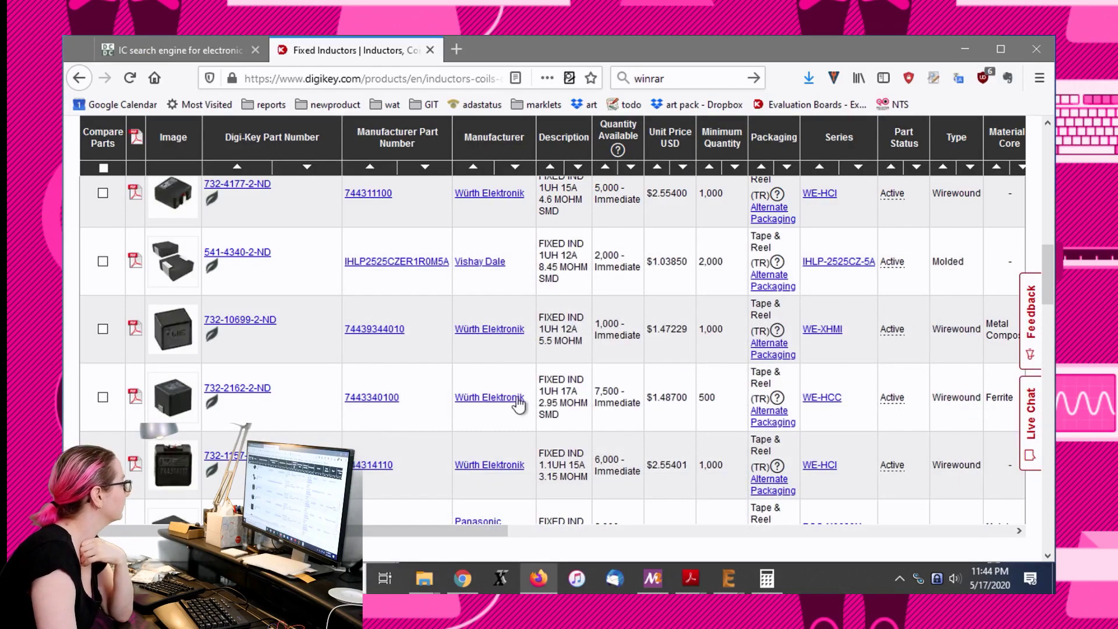
Step: Sort the results by Quantity Available in descending order
{"action": "scroll", "coordinate": [679, 416], "scroll_direction": "up", "scroll_amount": 1}
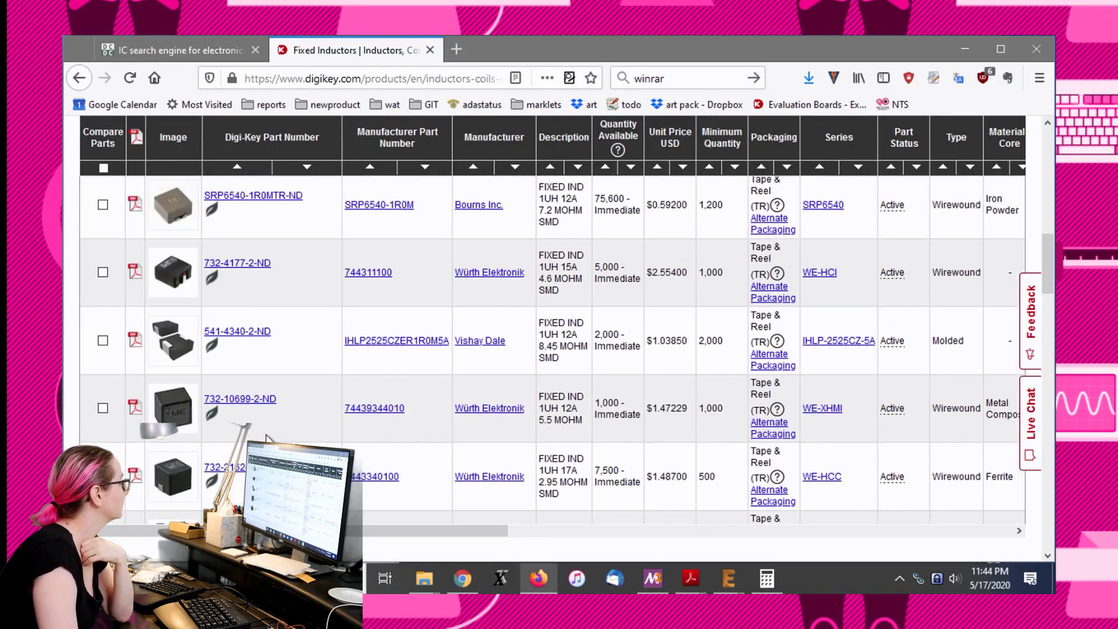
{"action": "scroll", "coordinate": [302, 440], "scroll_direction": "down", "scroll_amount": 5}
{"action": "scroll", "coordinate": [326, 441], "scroll_direction": "down", "scroll_amount": 4}
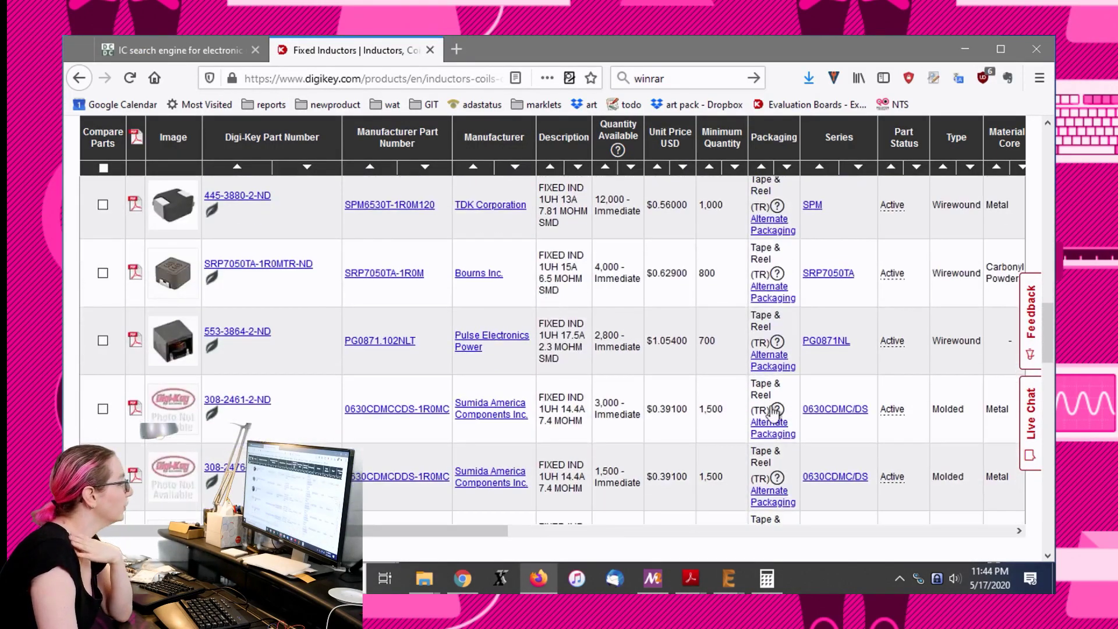
{"action": "scroll", "coordinate": [773, 413], "scroll_direction": "up", "scroll_amount": 3}
{"action": "scroll", "coordinate": [727, 499], "scroll_direction": "up", "scroll_amount": 5}
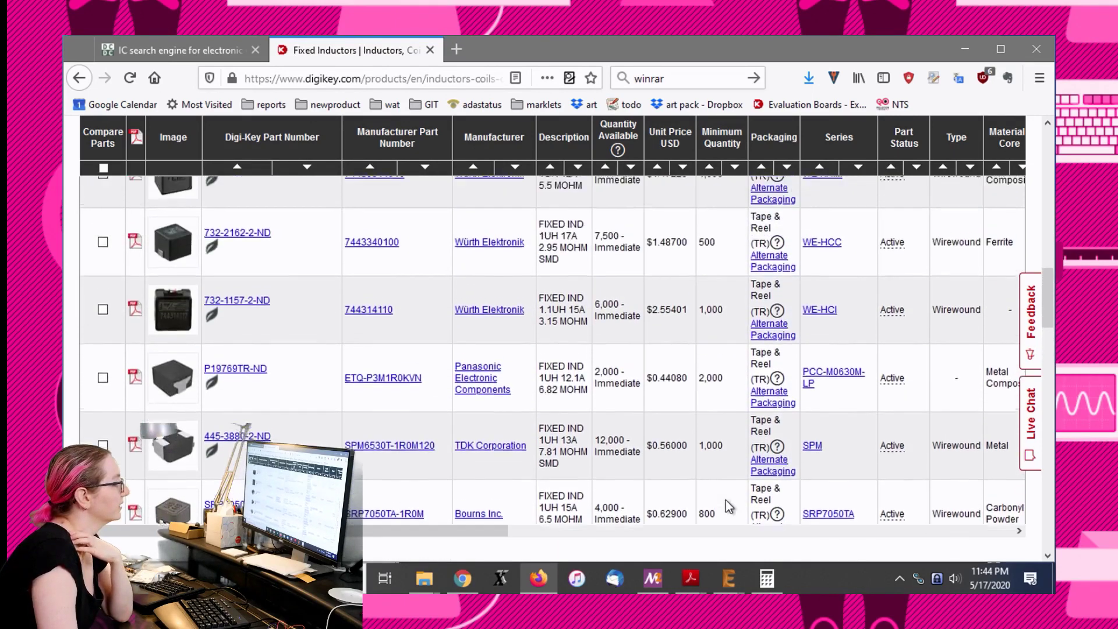
{"action": "scroll", "coordinate": [729, 499], "scroll_direction": "up", "scroll_amount": 2}
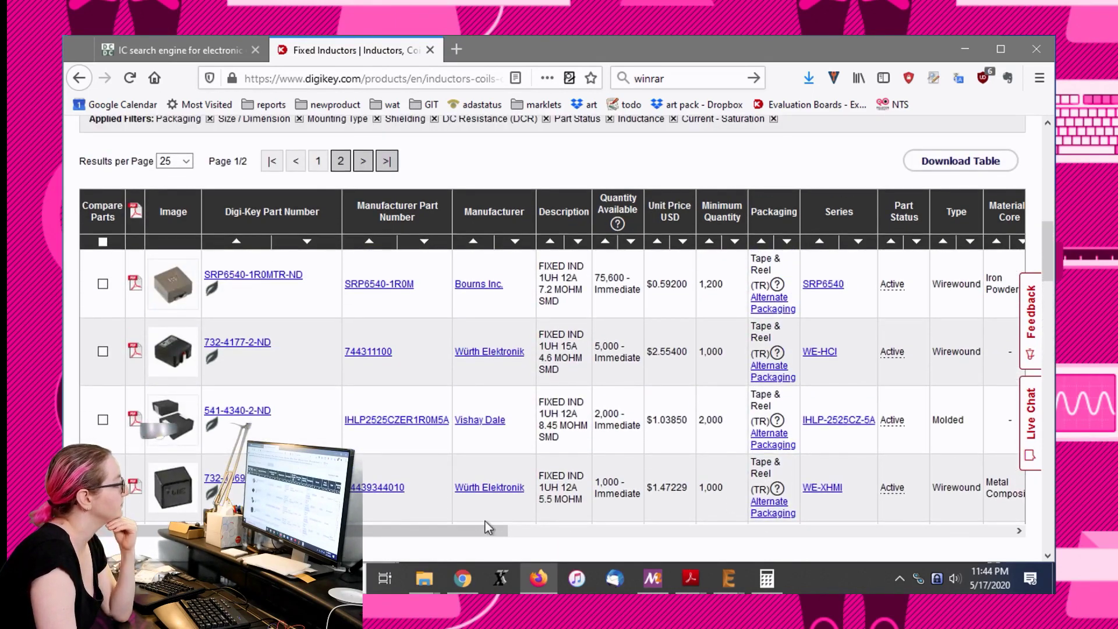
{"action": "left_click_drag", "start_coordinate": [484, 527], "coordinate": [1010, 526]}
{"action": "left_click_drag", "start_coordinate": [907, 527], "coordinate": [362, 476]}
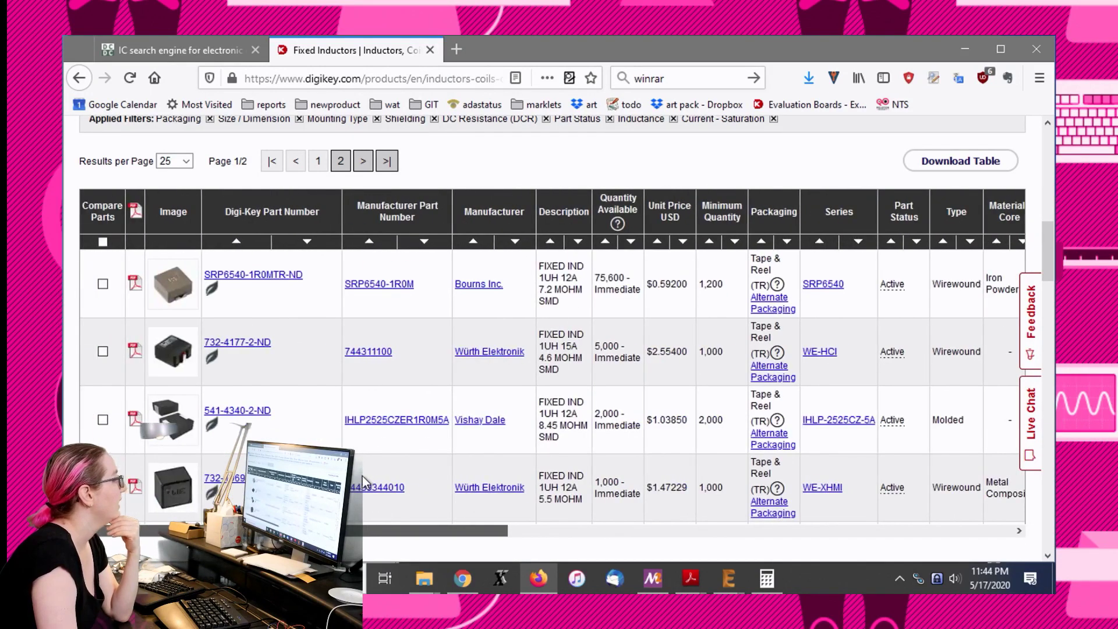
{"action": "left_click", "coordinate": [632, 243]}
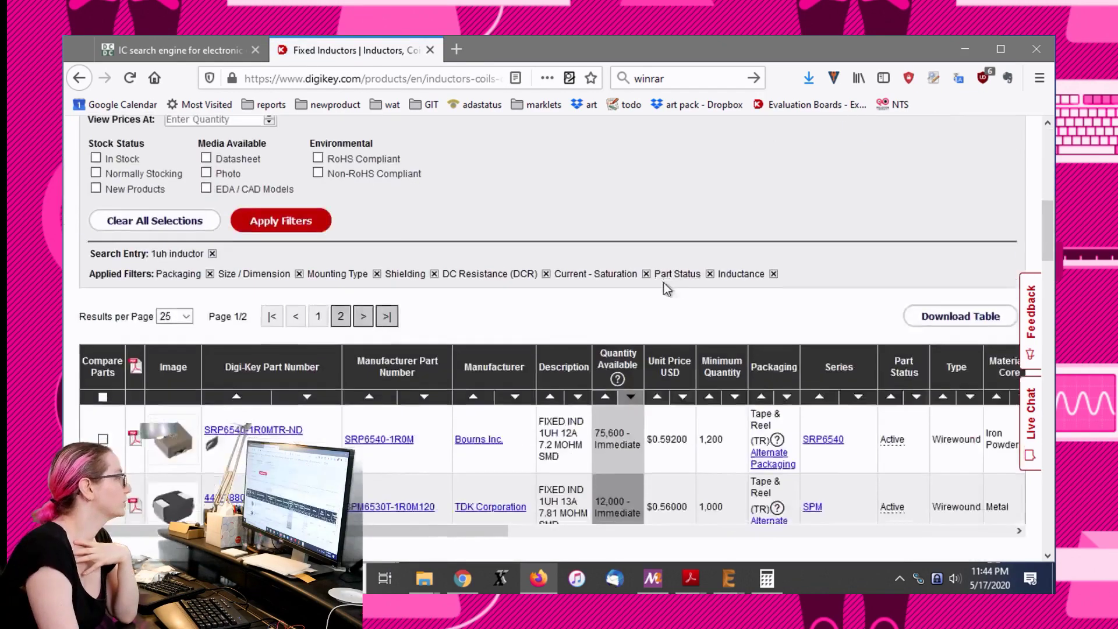
{"action": "scroll", "coordinate": [667, 290], "scroll_direction": "down", "scroll_amount": 3}
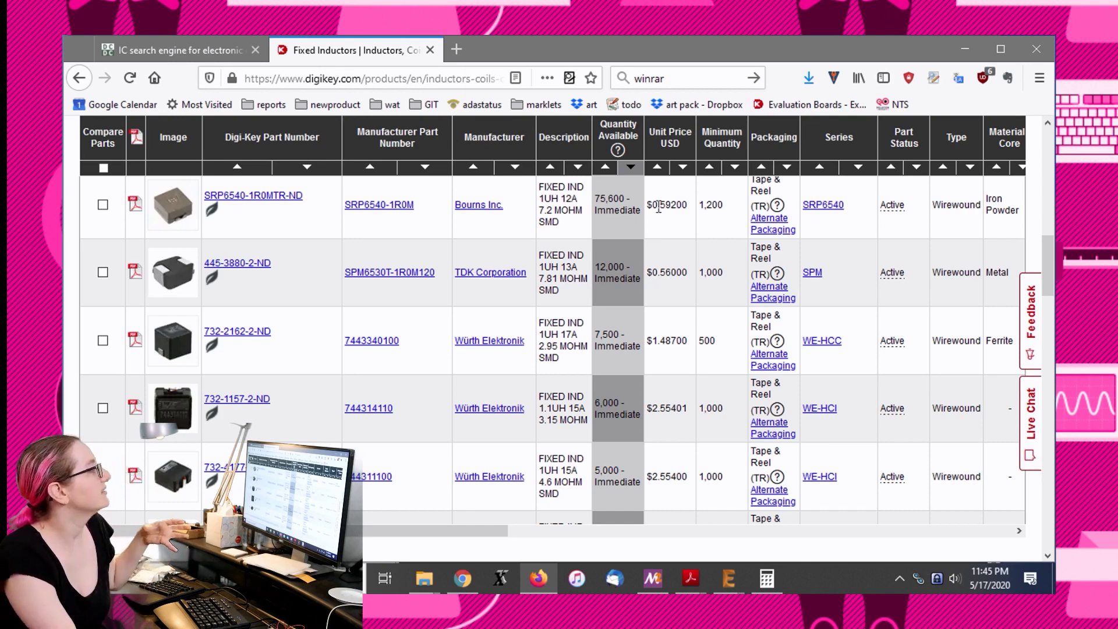
{"action": "scroll", "coordinate": [663, 250], "scroll_direction": "up", "scroll_amount": 2}
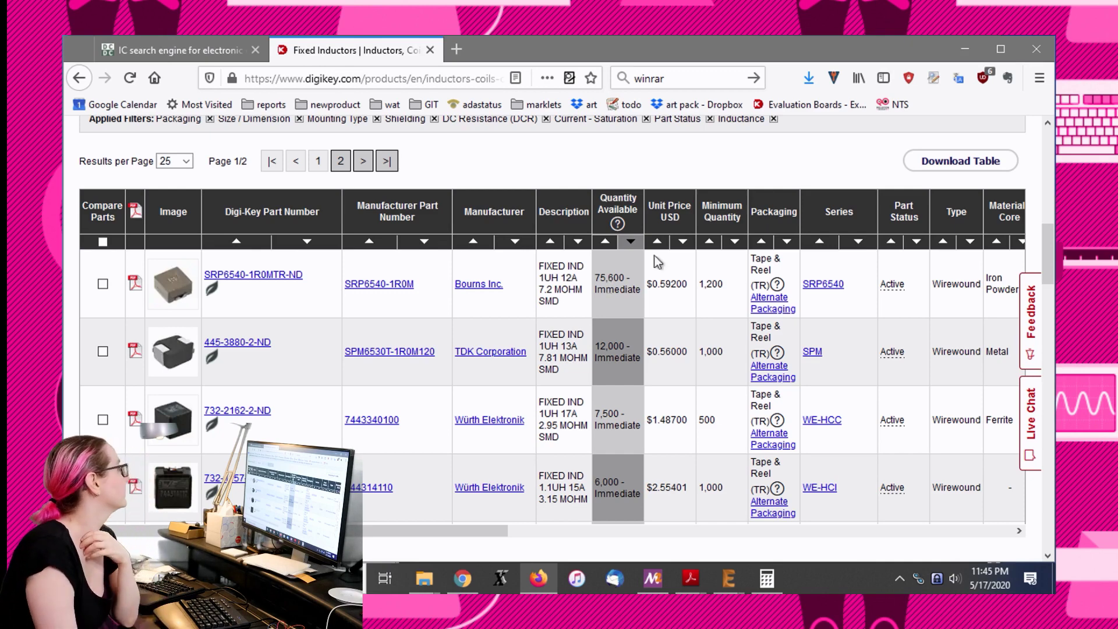
{"action": "left_click_drag", "start_coordinate": [641, 278], "coordinate": [690, 282]}
{"action": "left_click", "coordinate": [688, 283]}
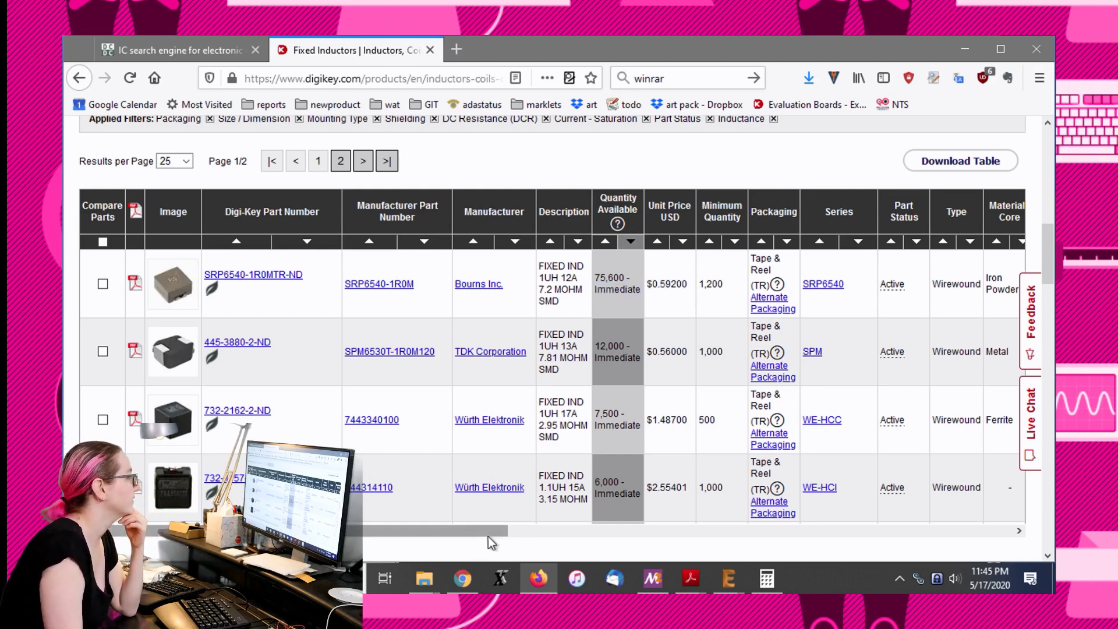
{"action": "left_click_drag", "start_coordinate": [488, 536], "coordinate": [798, 536]}
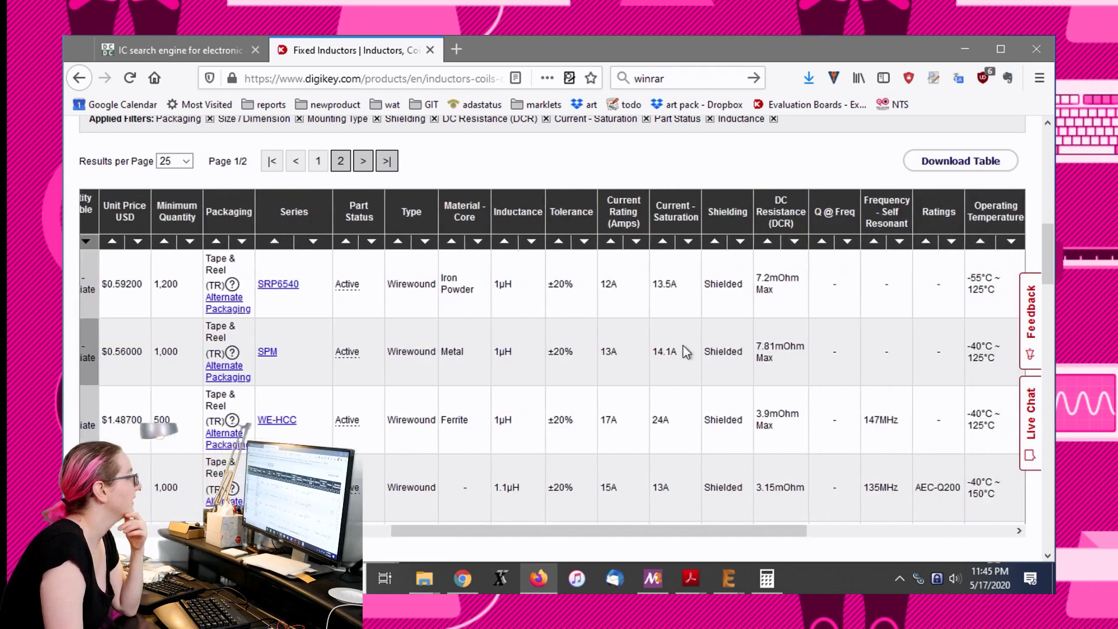
{"action": "double_click", "coordinate": [625, 285]}
{"action": "left_click_drag", "start_coordinate": [756, 279], "coordinate": [785, 285]}
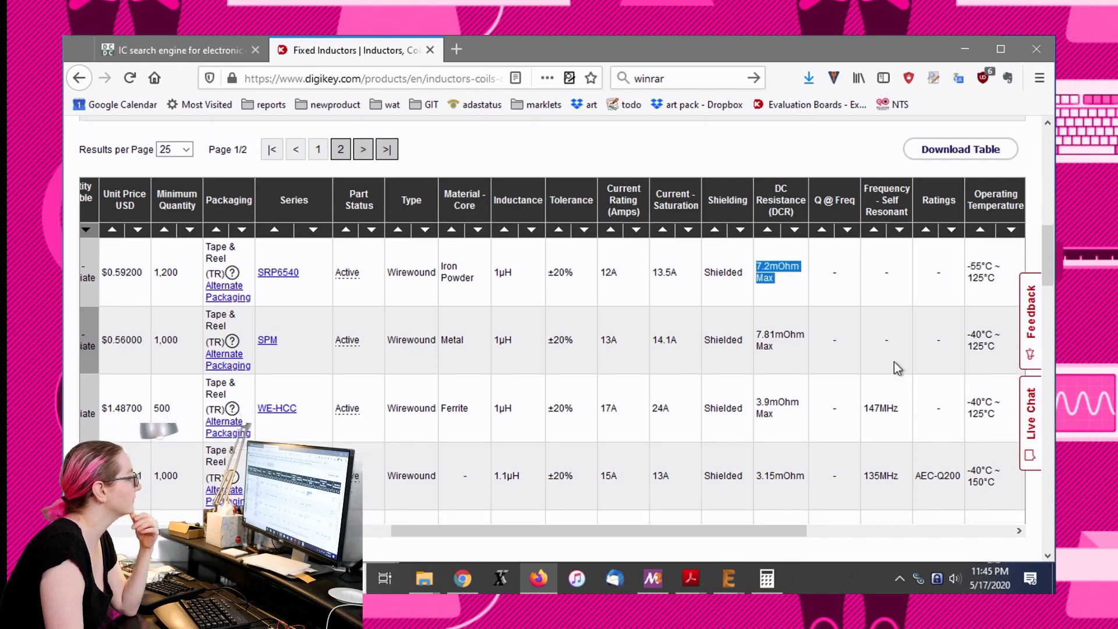
{"action": "scroll", "coordinate": [838, 327], "scroll_direction": "down", "scroll_amount": 2}
{"action": "left_click_drag", "start_coordinate": [788, 364], "coordinate": [758, 330]}
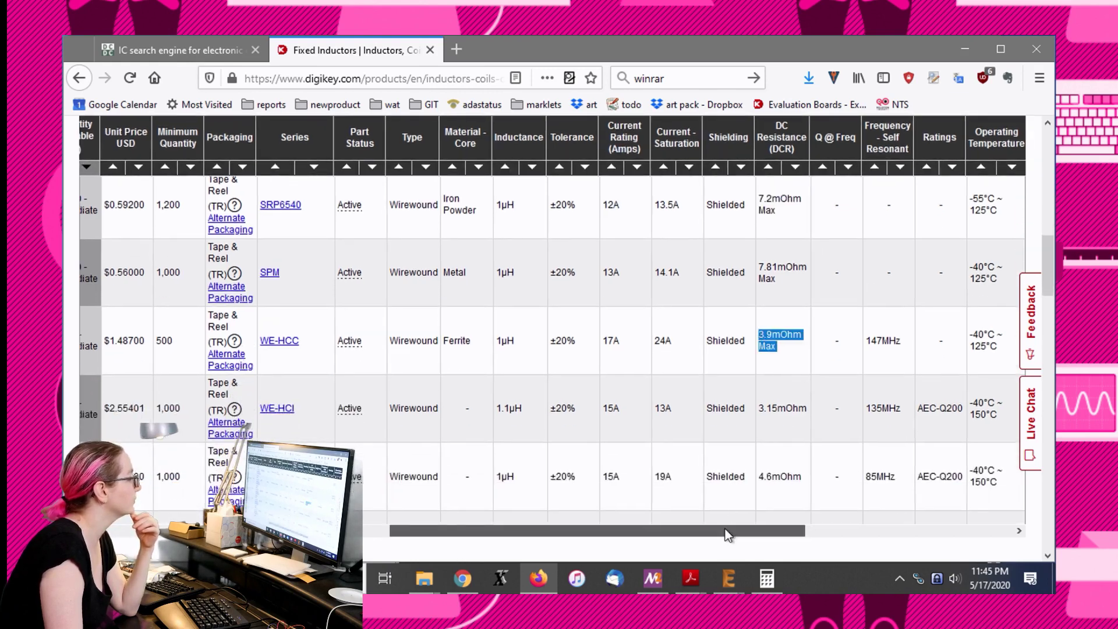
{"action": "left_click_drag", "start_coordinate": [717, 531], "coordinate": [429, 519]}
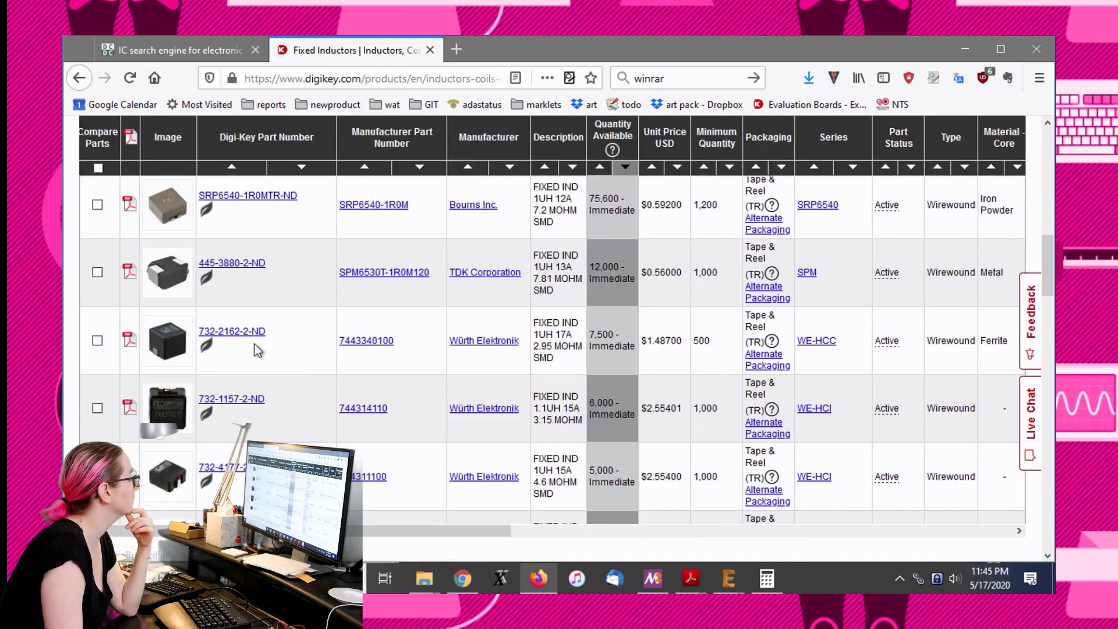
{"action": "left_click_drag", "start_coordinate": [477, 534], "coordinate": [522, 530]}
{"action": "left_click_drag", "start_coordinate": [474, 358], "coordinate": [449, 341]}
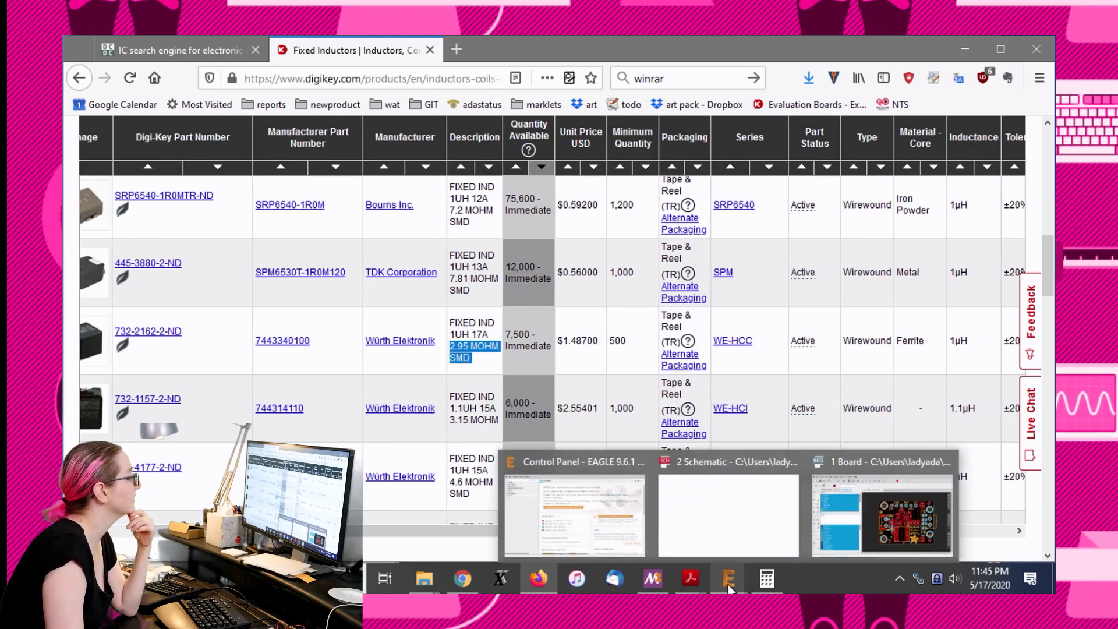
{"action": "left_click", "coordinate": [245, 319]}
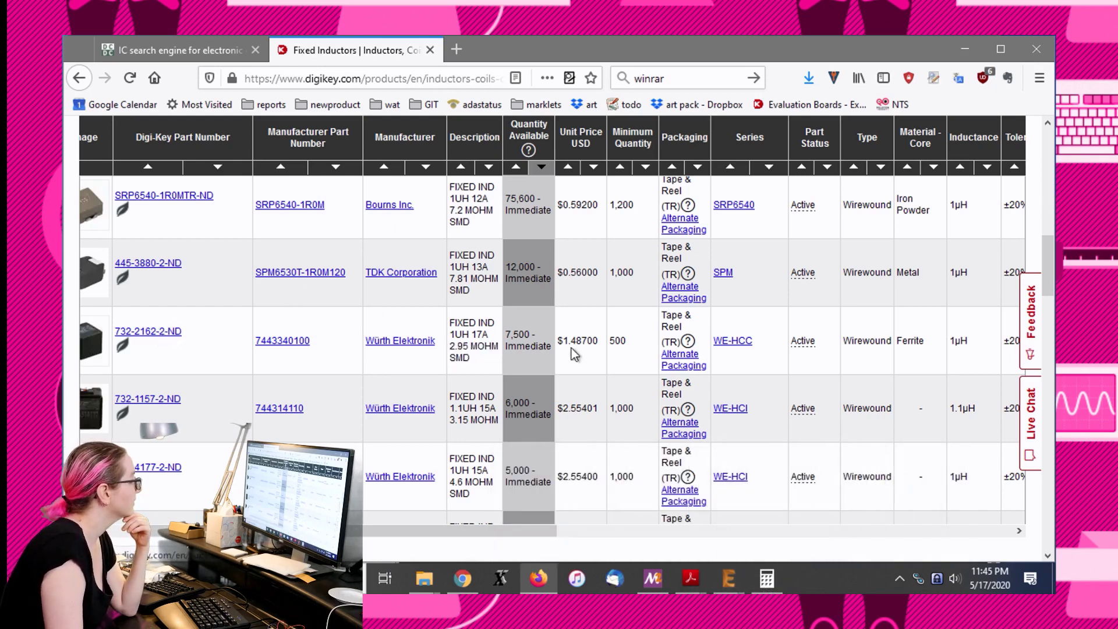
{"action": "left_click_drag", "start_coordinate": [563, 343], "coordinate": [598, 344]}
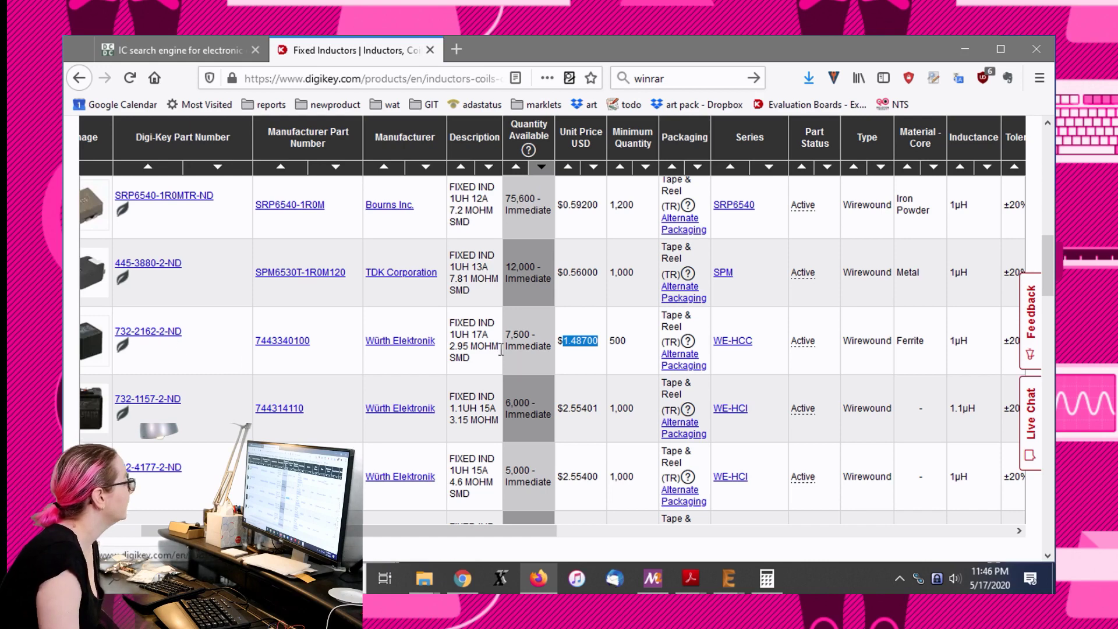
{"action": "scroll", "coordinate": [515, 349], "scroll_direction": "down", "scroll_amount": 5}
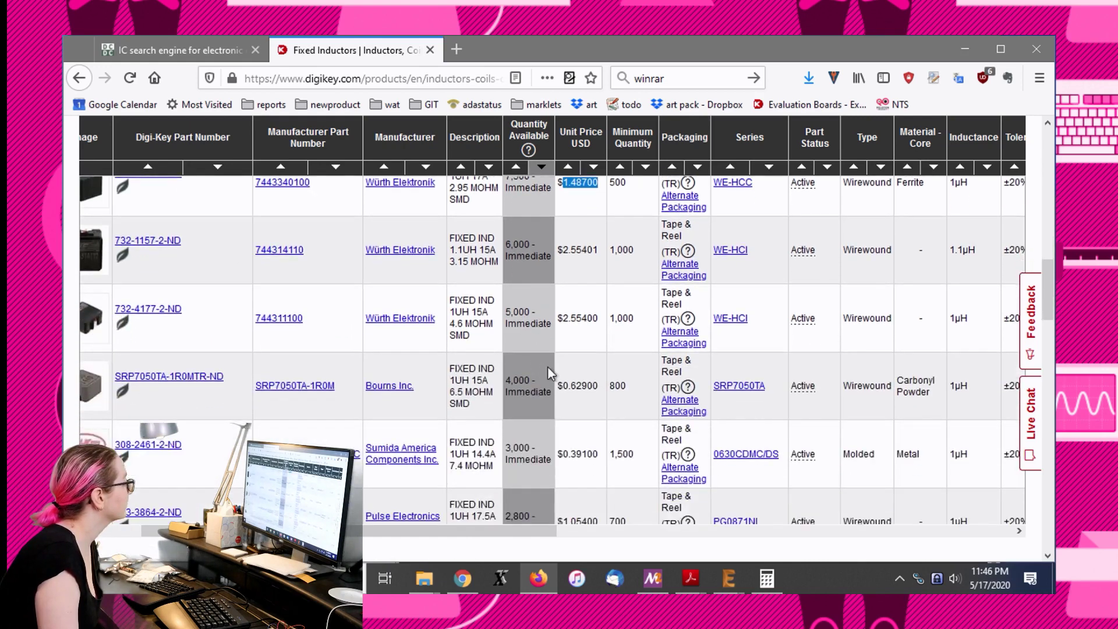
{"action": "scroll", "coordinate": [578, 401], "scroll_direction": "up", "scroll_amount": 7}
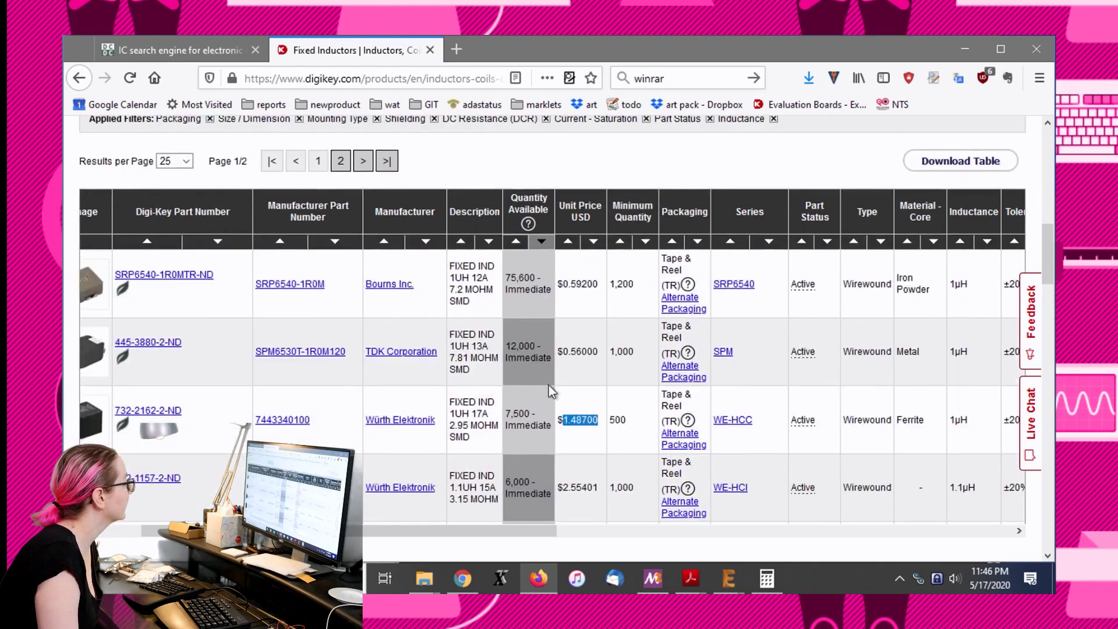
Step: Open SRP6540-1R0MTR-ND, switch to its Cut Tape version, and enter quantity 10
{"action": "left_click", "coordinate": [189, 284]}
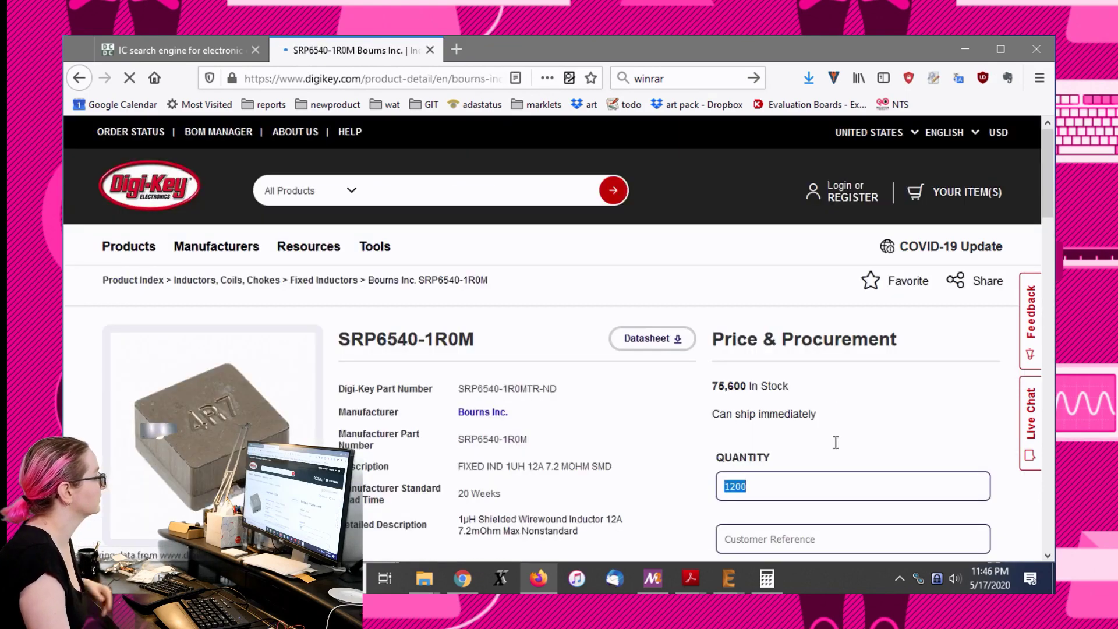
{"action": "scroll", "coordinate": [797, 408], "scroll_direction": "down", "scroll_amount": 5}
{"action": "scroll", "coordinate": [785, 233], "scroll_direction": "up", "scroll_amount": 4}
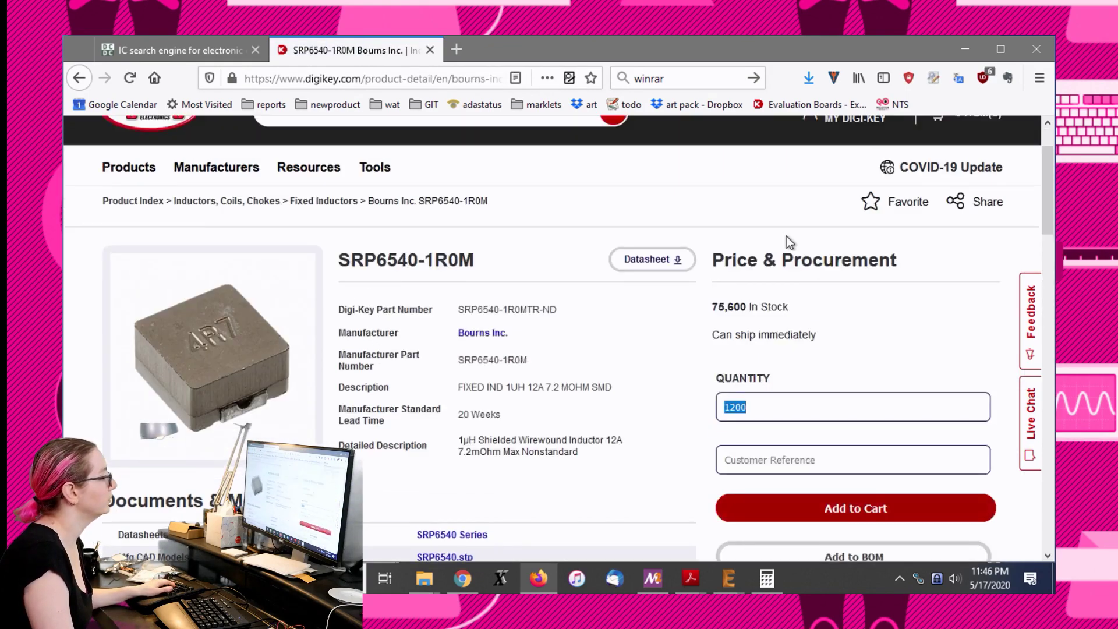
{"action": "scroll", "coordinate": [815, 292], "scroll_direction": "down", "scroll_amount": 8}
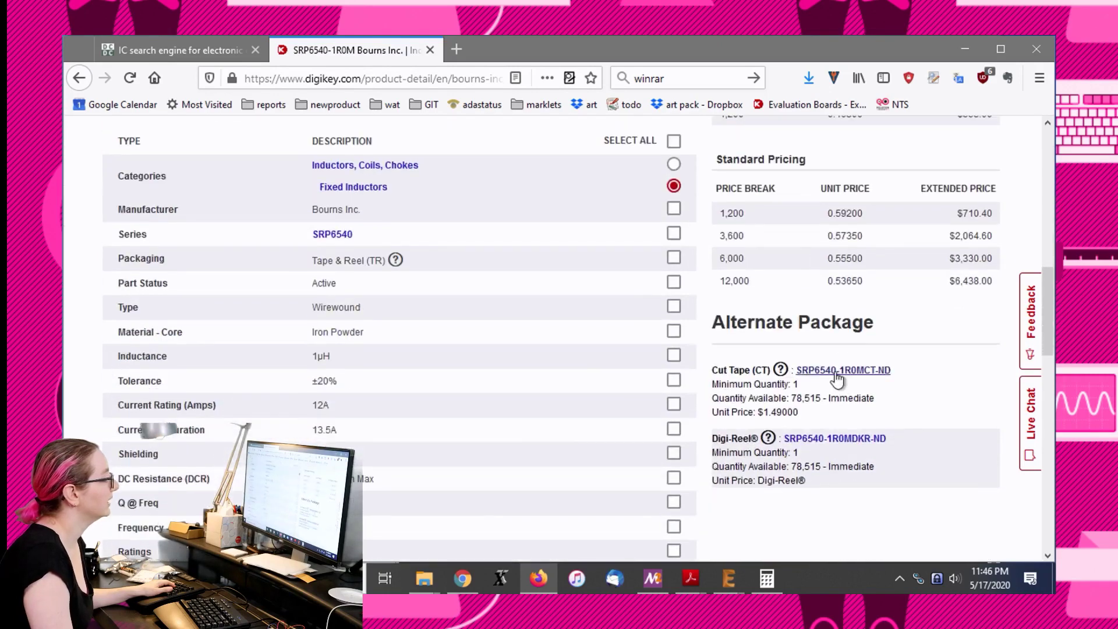
{"action": "left_click", "coordinate": [835, 373]}
{"action": "scroll", "coordinate": [791, 417], "scroll_direction": "down", "scroll_amount": 3}
{"action": "type", "text": "10"}
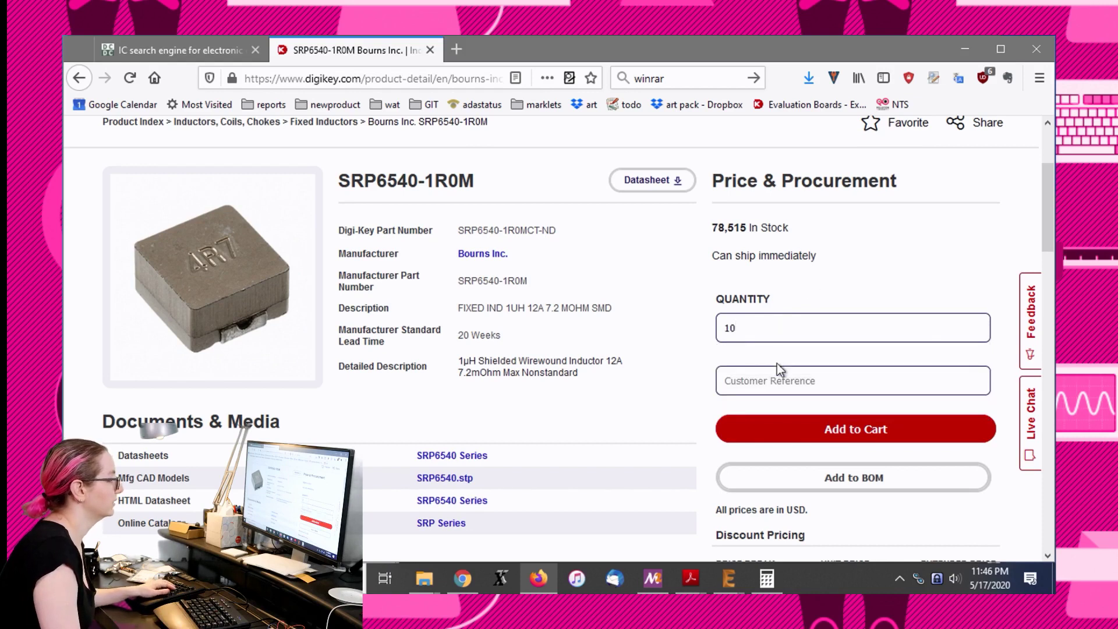
Step: Add customer reference 'TPS61022 inductor', add to cart, and go back to the results
{"action": "left_click", "coordinate": [777, 373]}
{"action": "type", "text": "TPS61"}
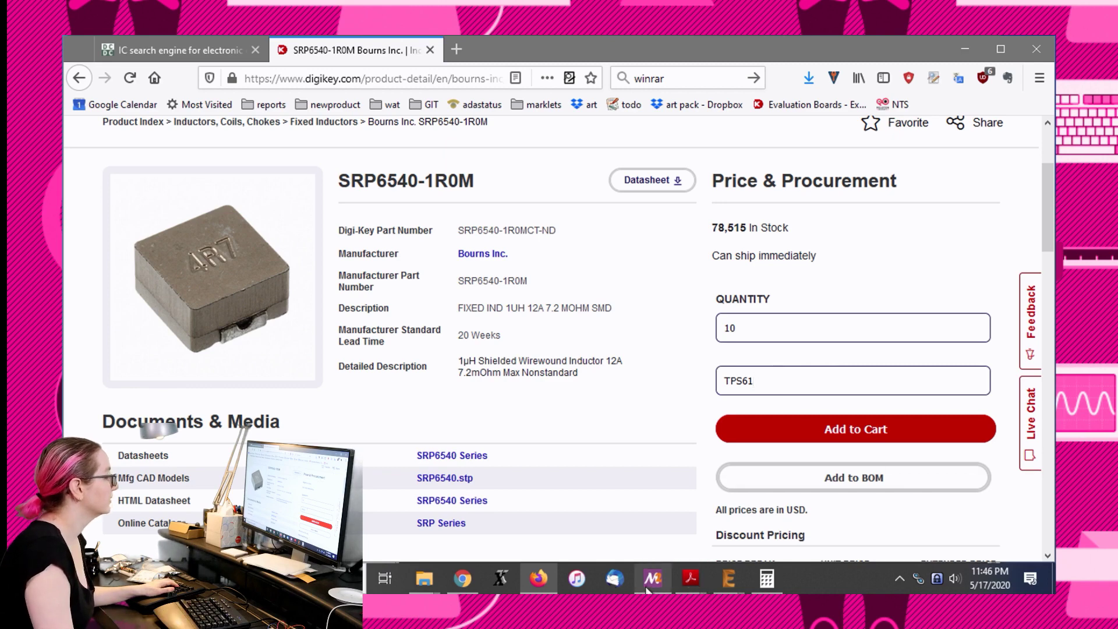
{"action": "mouse_move", "coordinate": [694, 586]}
{"action": "left_click", "coordinate": [704, 555]}
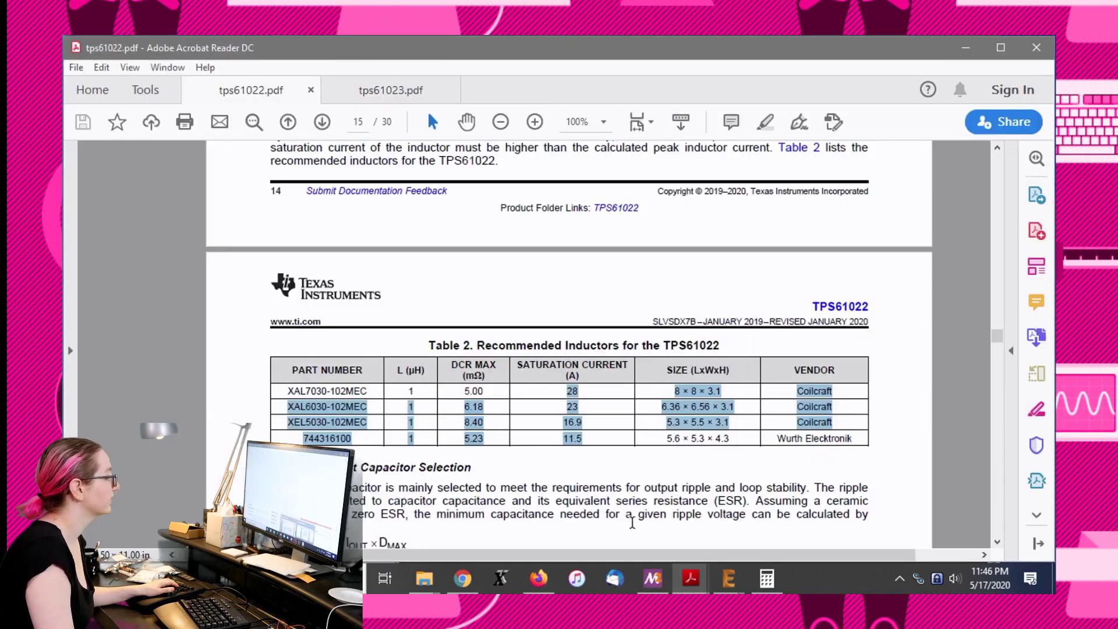
{"action": "key", "text": "alt+Tab"}
{"action": "type", "text": "0"}
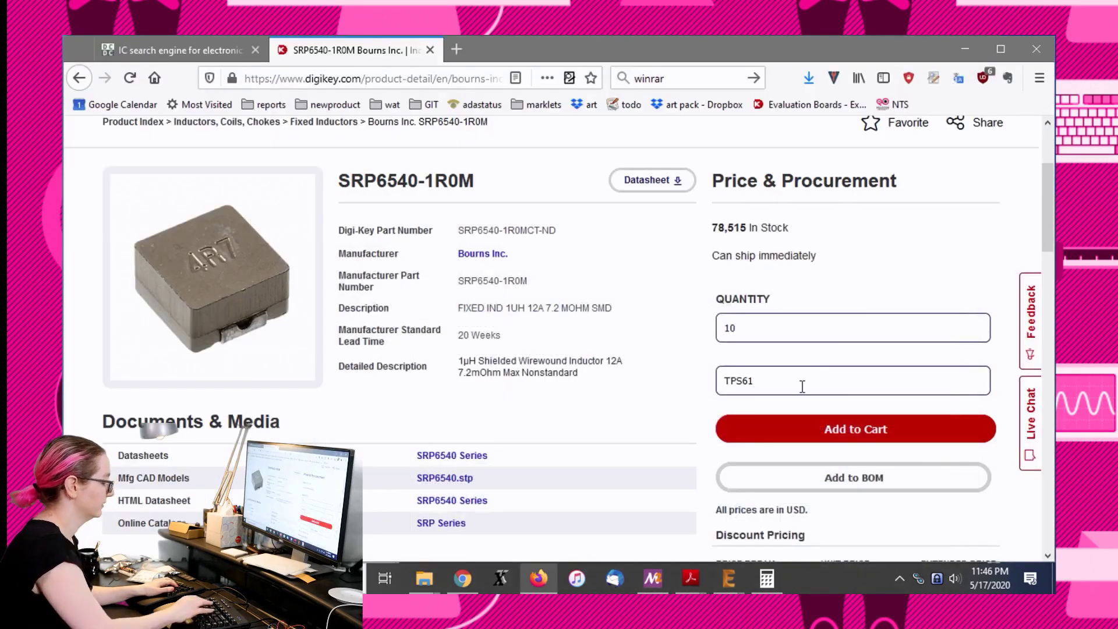
{"action": "type", "text": "22 induc"}
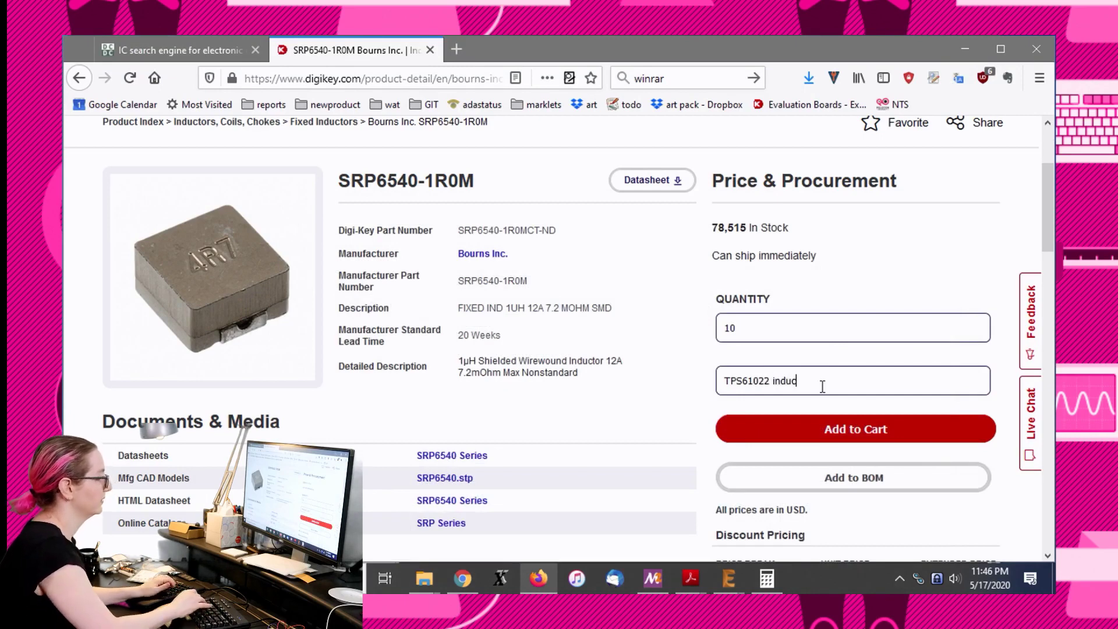
{"action": "type", "text": "tor"}
{"action": "left_click", "coordinate": [780, 434]}
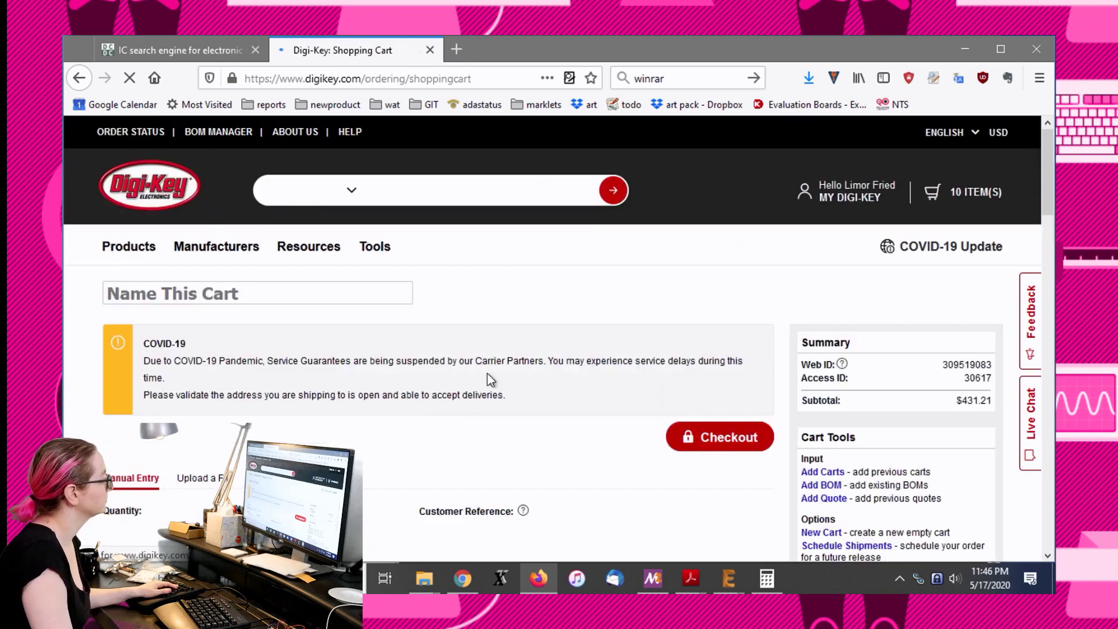
{"action": "key", "text": "alt+Left"}
{"action": "key", "text": "alt+Left"}
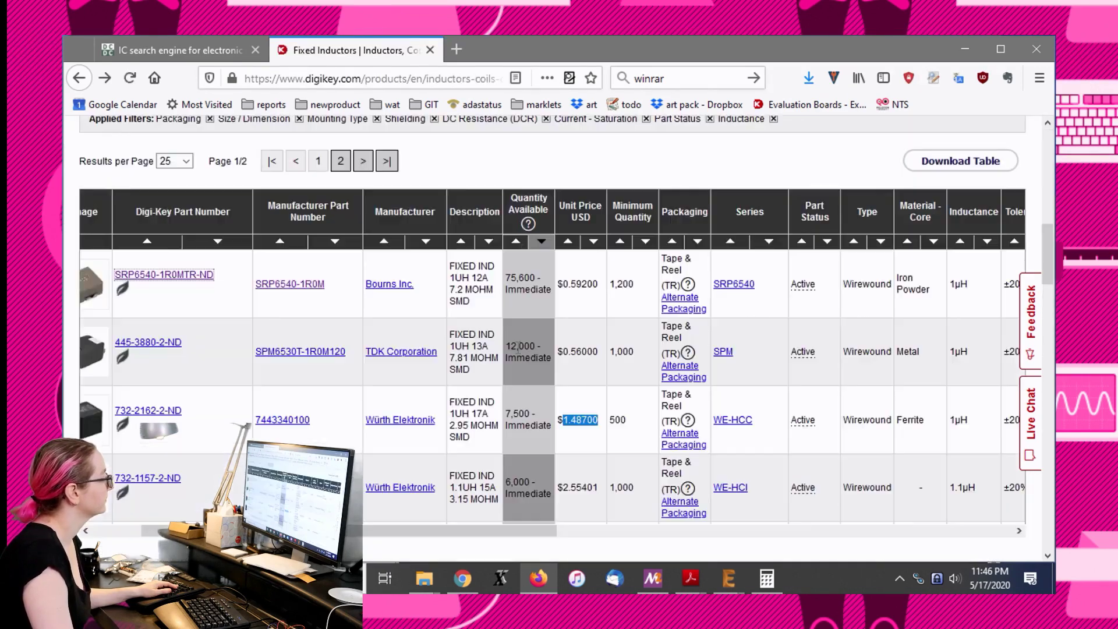
Step: Tick RoHS Compliant and Normally Stocking, and untick In Stock in the filter panel
{"action": "scroll", "coordinate": [645, 327], "scroll_direction": "down", "scroll_amount": 5}
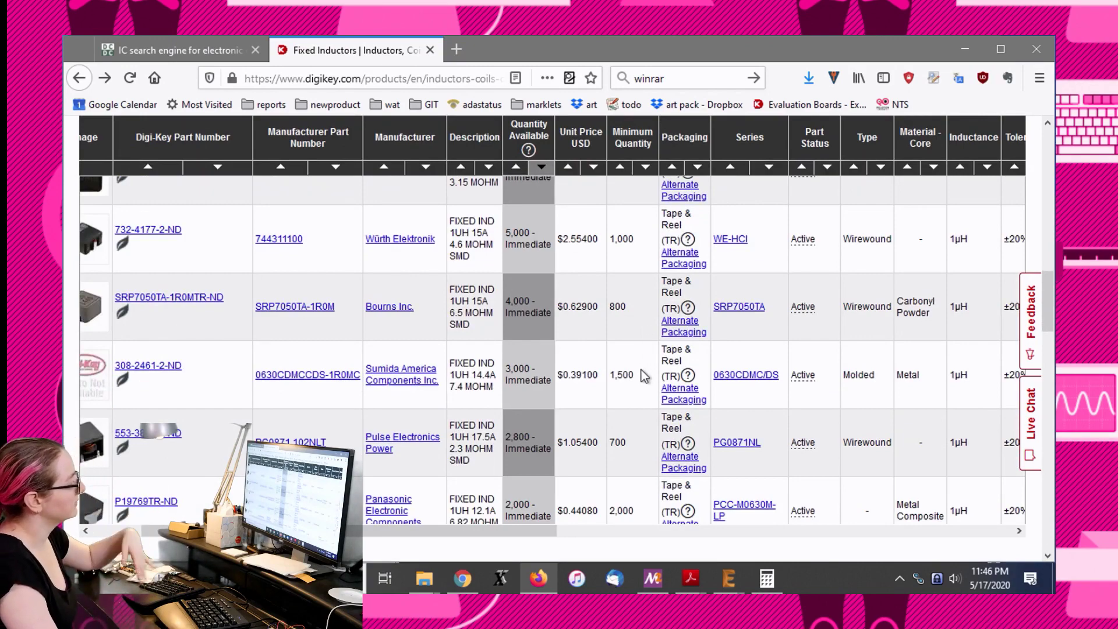
{"action": "scroll", "coordinate": [627, 351], "scroll_direction": "down", "scroll_amount": 4}
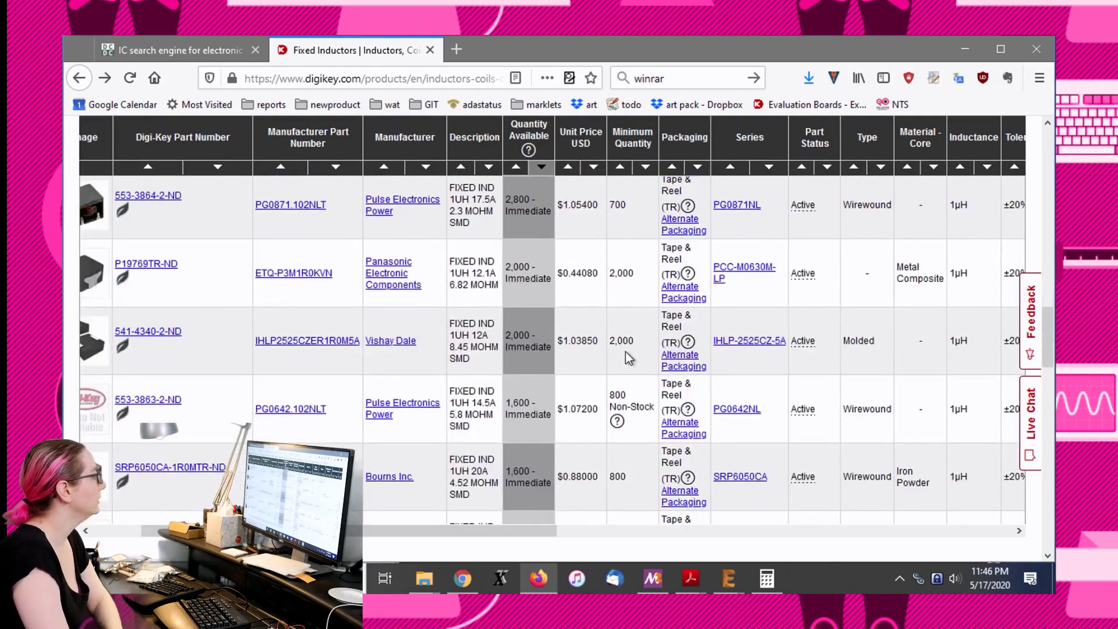
{"action": "scroll", "coordinate": [623, 352], "scroll_direction": "down", "scroll_amount": 1}
{"action": "scroll", "coordinate": [628, 434], "scroll_direction": "up", "scroll_amount": 3}
{"action": "scroll", "coordinate": [627, 438], "scroll_direction": "down", "scroll_amount": 1}
{"action": "scroll", "coordinate": [625, 438], "scroll_direction": "up", "scroll_amount": 6}
{"action": "scroll", "coordinate": [596, 401], "scroll_direction": "up", "scroll_amount": 3}
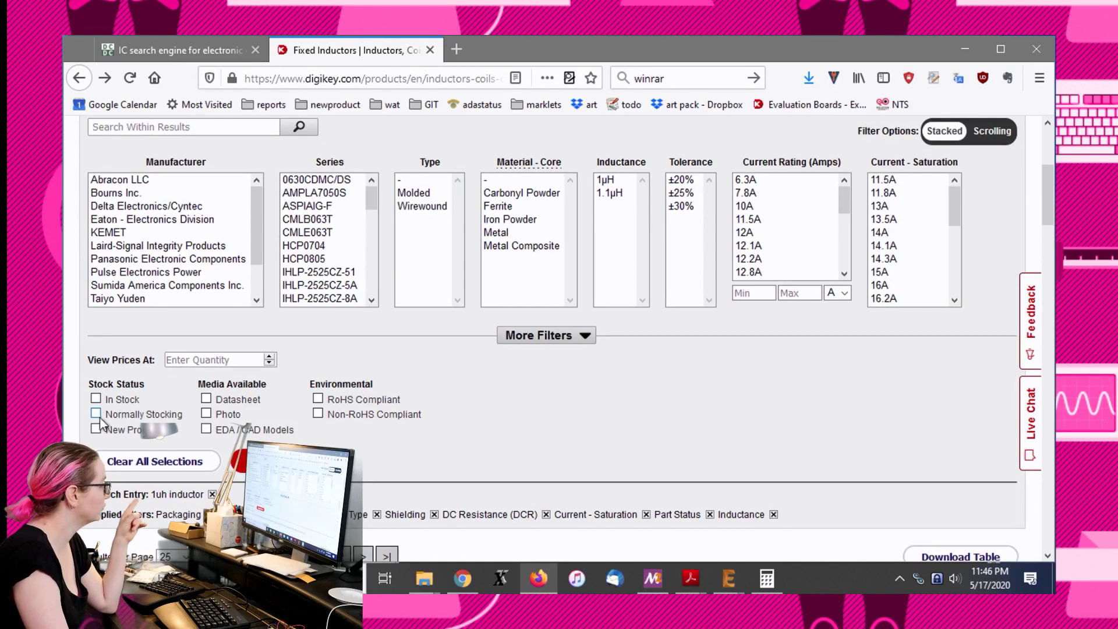
{"action": "left_click", "coordinate": [318, 399]}
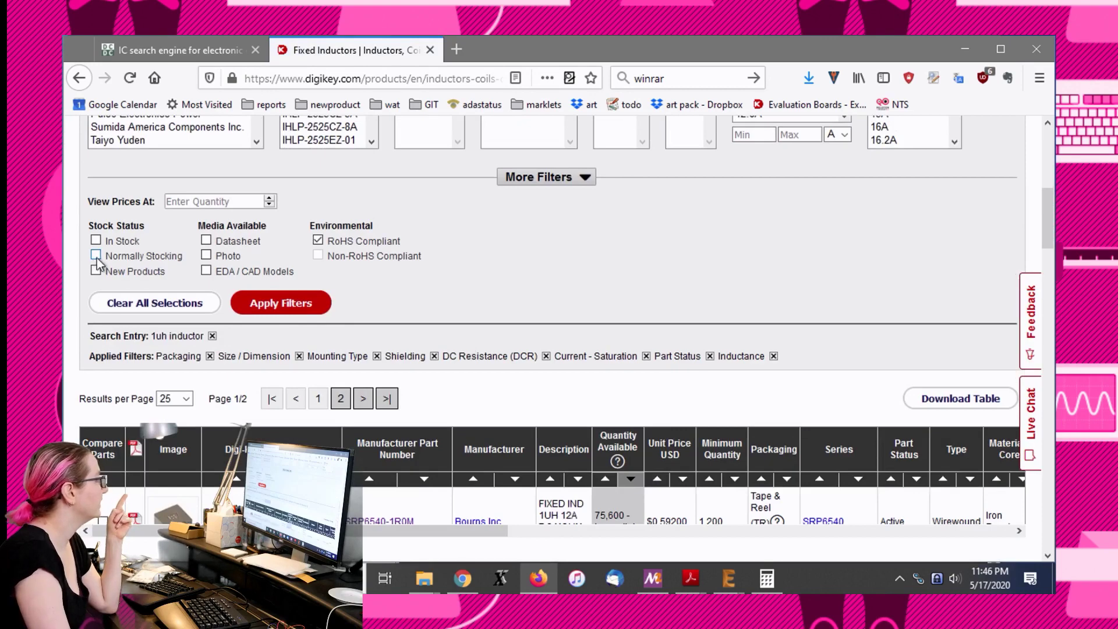
{"action": "left_click", "coordinate": [96, 256]}
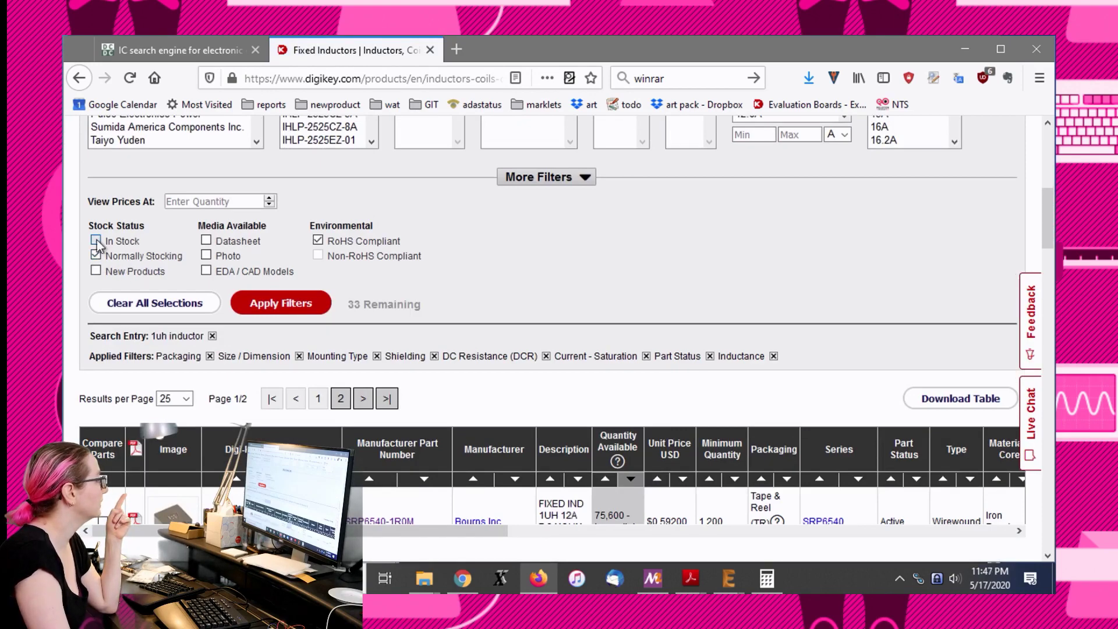
{"action": "left_click", "coordinate": [96, 256]}
{"action": "left_click", "coordinate": [96, 256]}
{"action": "left_click", "coordinate": [96, 240]}
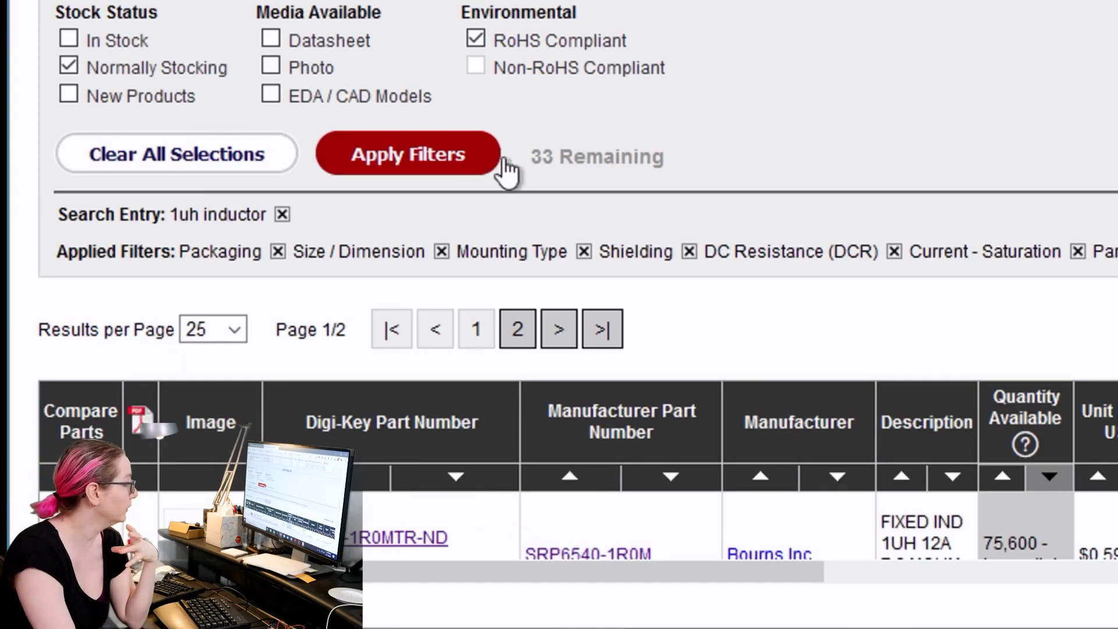
Step: Apply the filters and review the results, noting the last part's 16-week lead time
{"action": "left_click", "coordinate": [407, 167]}
{"action": "scroll", "coordinate": [735, 314], "scroll_direction": "down", "scroll_amount": 15}
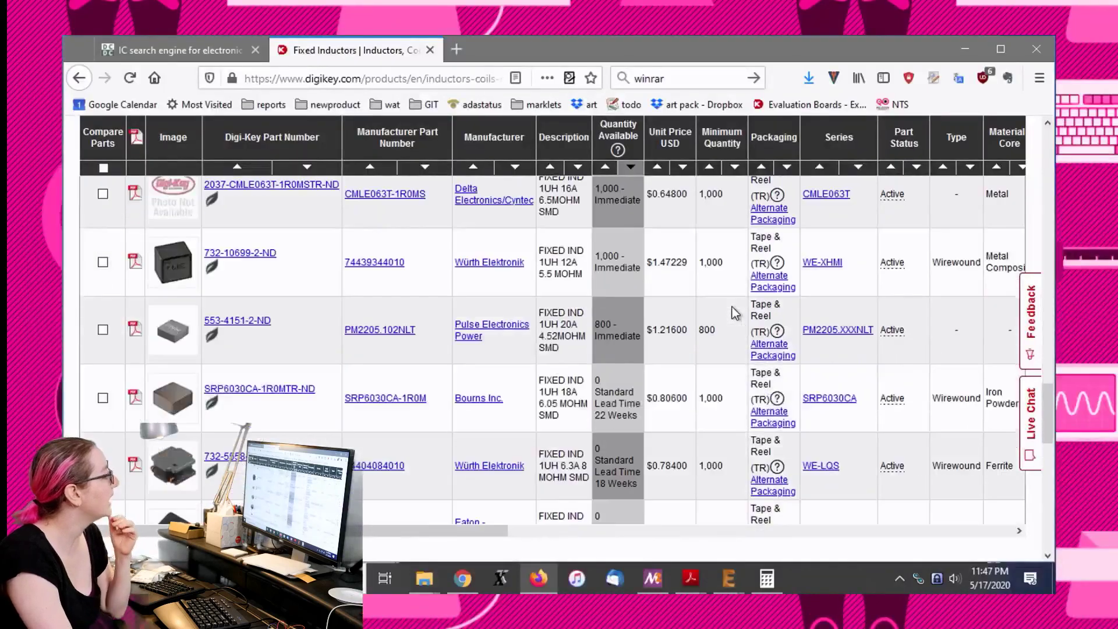
{"action": "scroll", "coordinate": [732, 307], "scroll_direction": "down", "scroll_amount": 5}
{"action": "scroll", "coordinate": [732, 307], "scroll_direction": "up", "scroll_amount": 3}
{"action": "scroll", "coordinate": [732, 307], "scroll_direction": "down", "scroll_amount": 1}
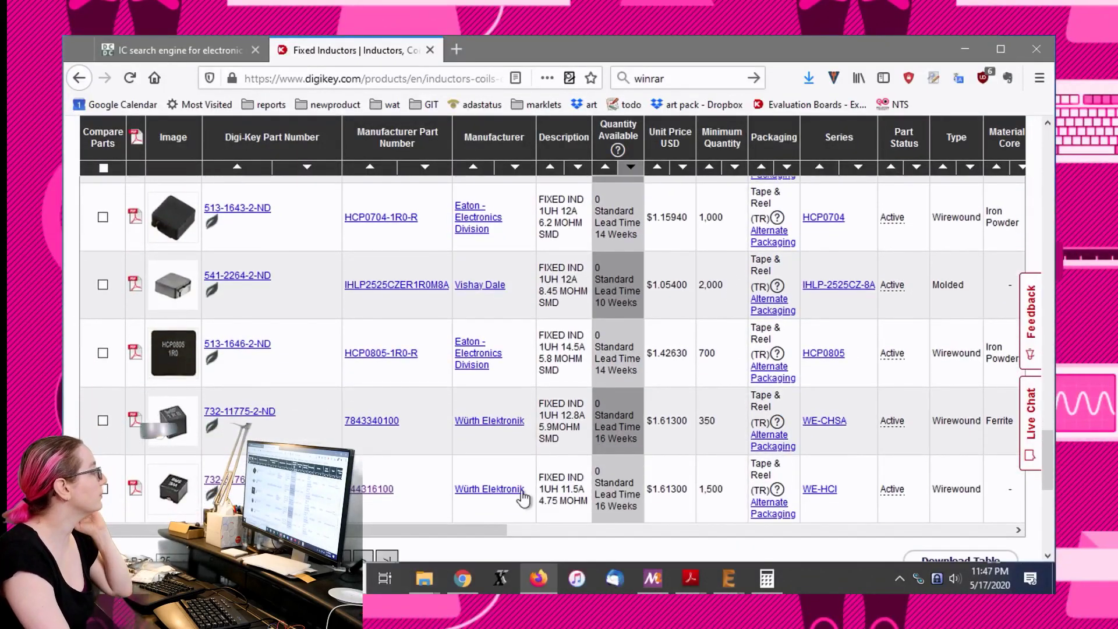
{"action": "scroll", "coordinate": [625, 408], "scroll_direction": "down", "scroll_amount": 3}
{"action": "left_click_drag", "start_coordinate": [638, 349], "coordinate": [598, 312]}
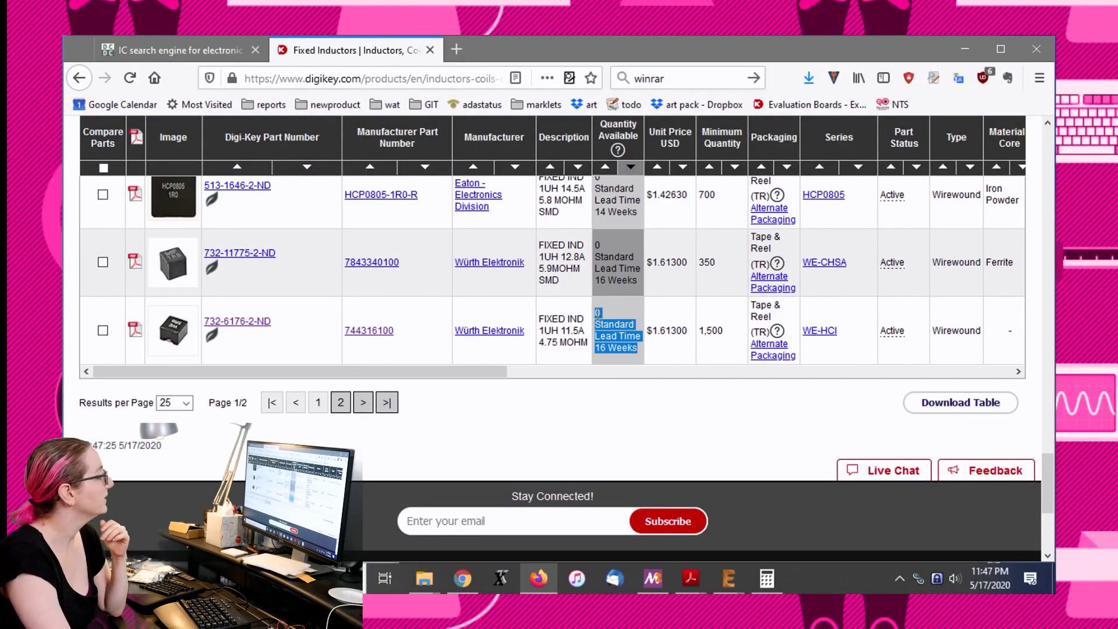
{"action": "left_click", "coordinate": [681, 341]}
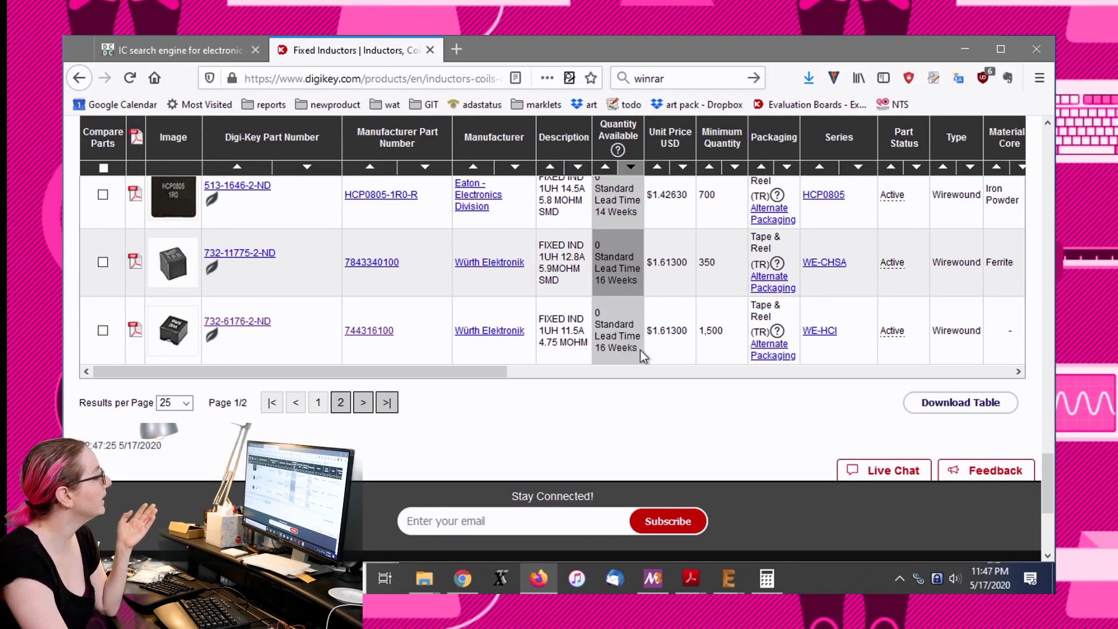
{"action": "left_click_drag", "start_coordinate": [641, 351], "coordinate": [597, 313]}
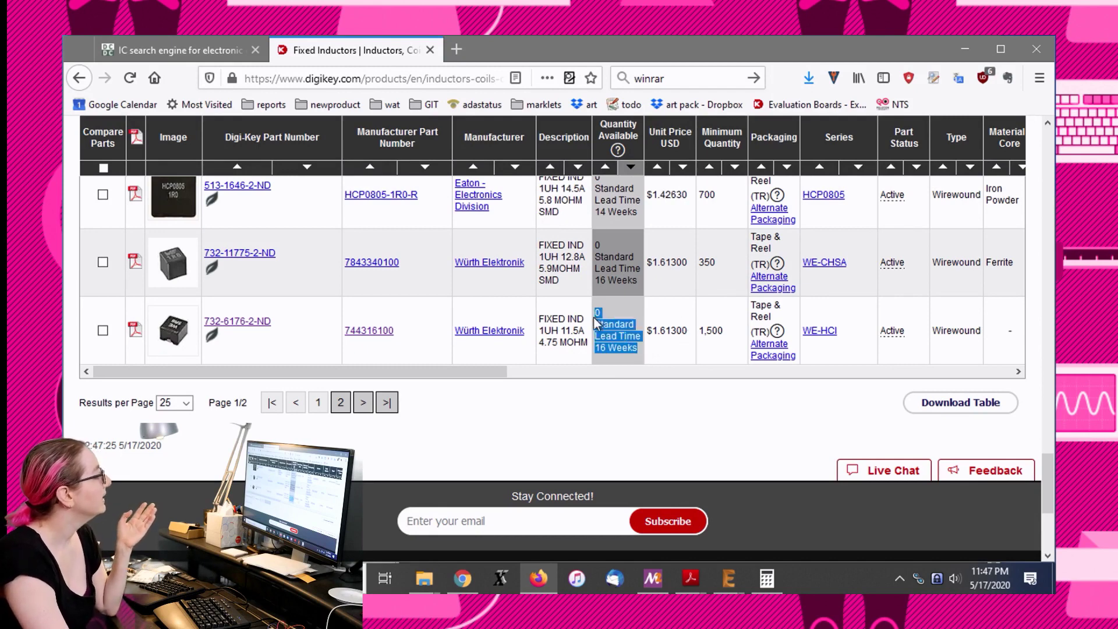
Step: Open 744316100, choose Cut Tape 732-6176-1-ND, and add 10 to the cart
{"action": "left_click", "coordinate": [369, 330]}
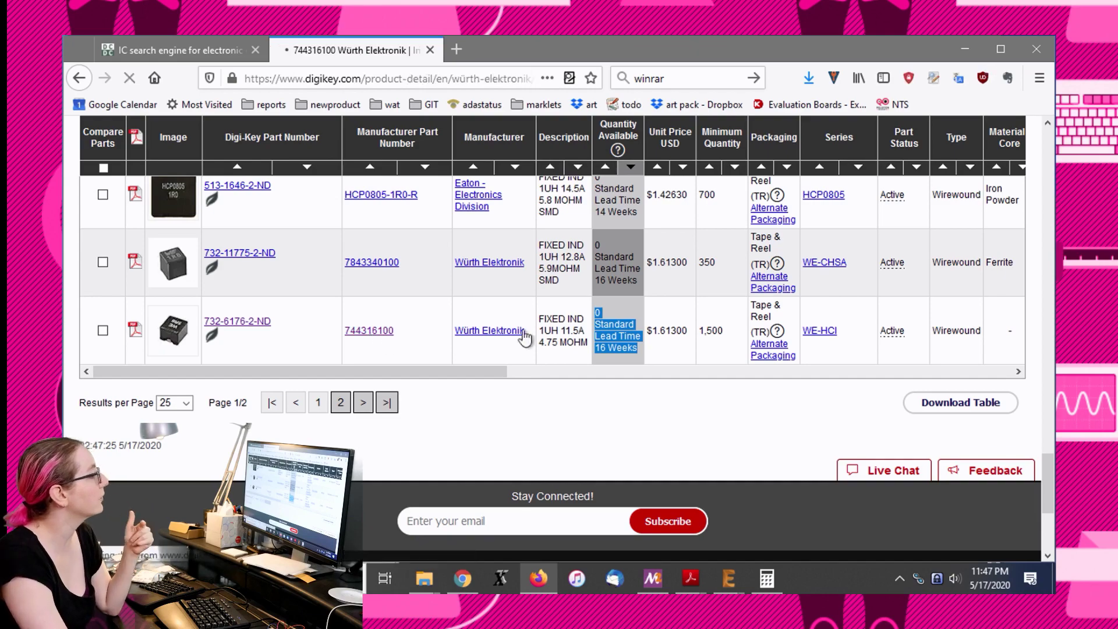
{"action": "scroll", "coordinate": [849, 347], "scroll_direction": "down", "scroll_amount": 10}
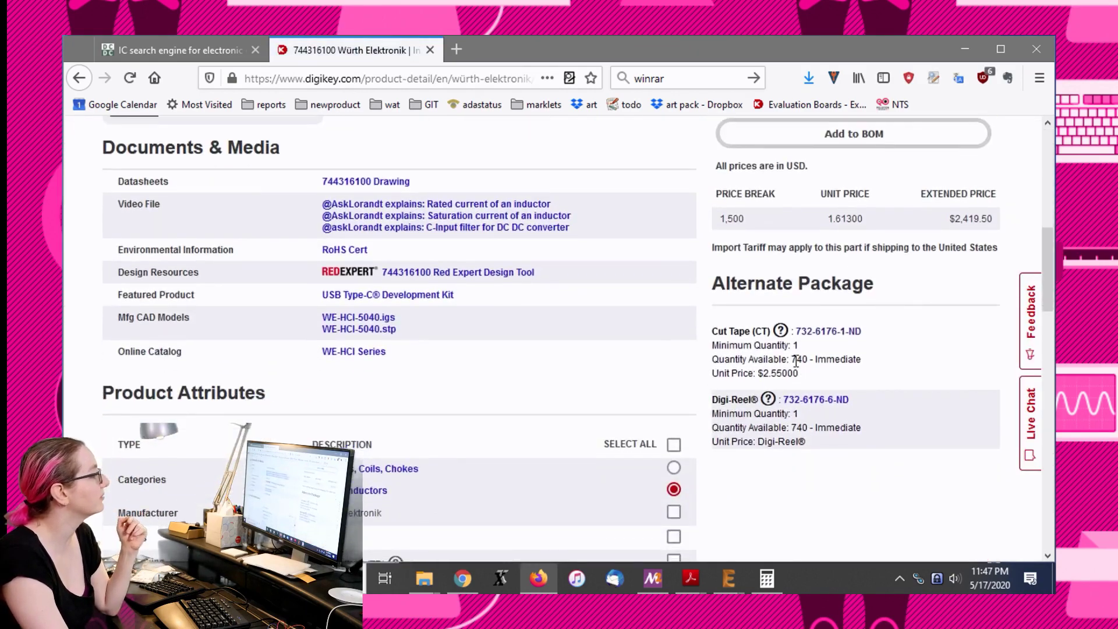
{"action": "left_click", "coordinate": [811, 332]}
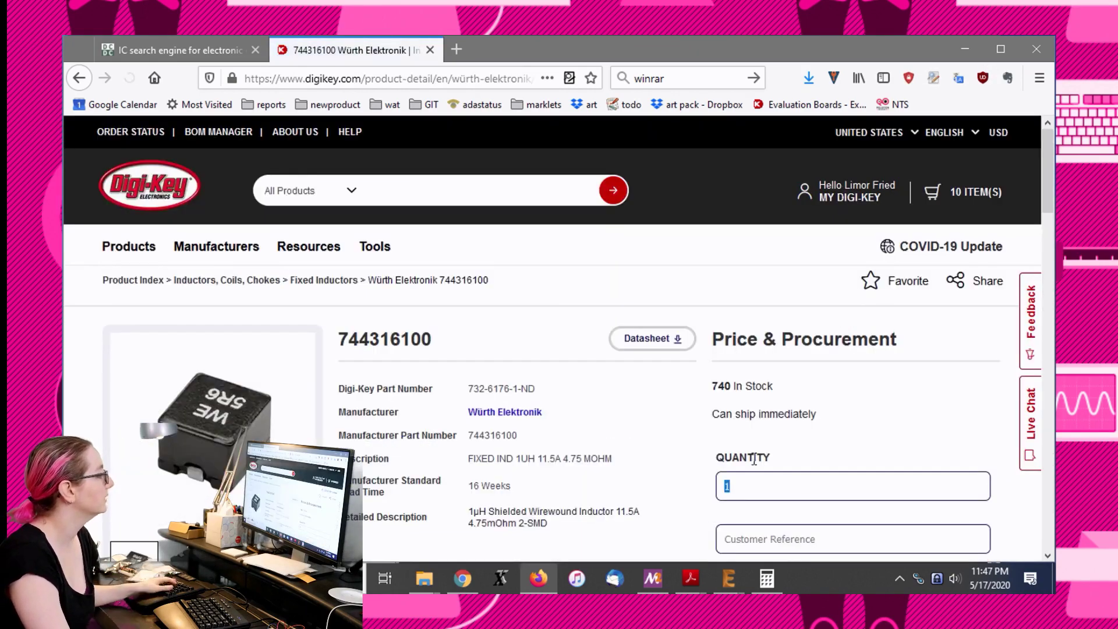
{"action": "type", "text": "10"}
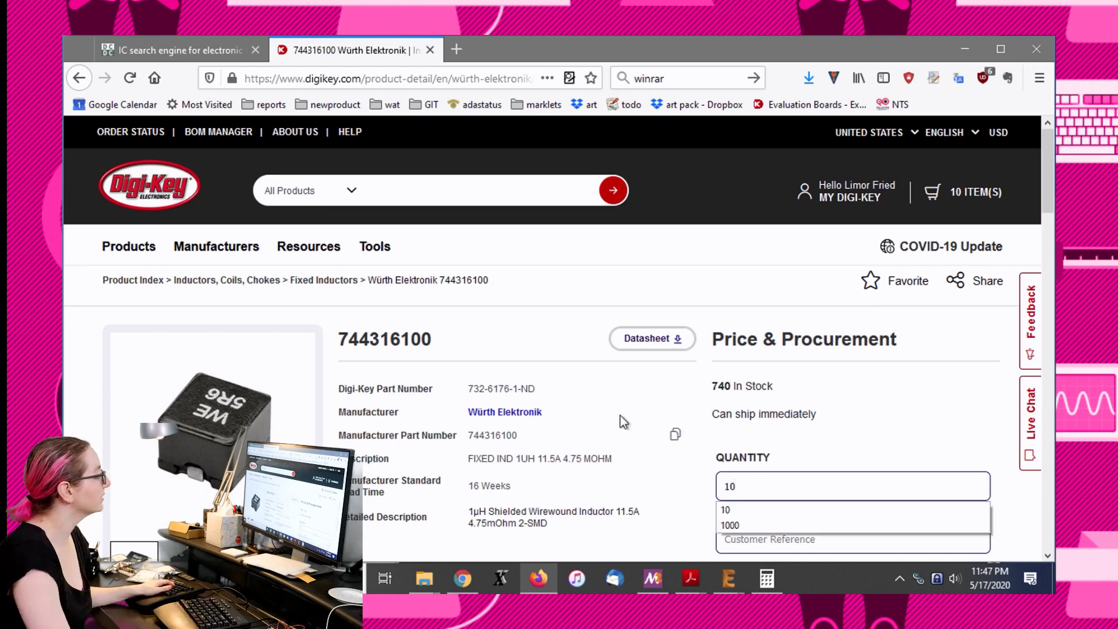
{"action": "scroll", "coordinate": [602, 397], "scroll_direction": "down", "scroll_amount": 5}
{"action": "left_click", "coordinate": [869, 350]}
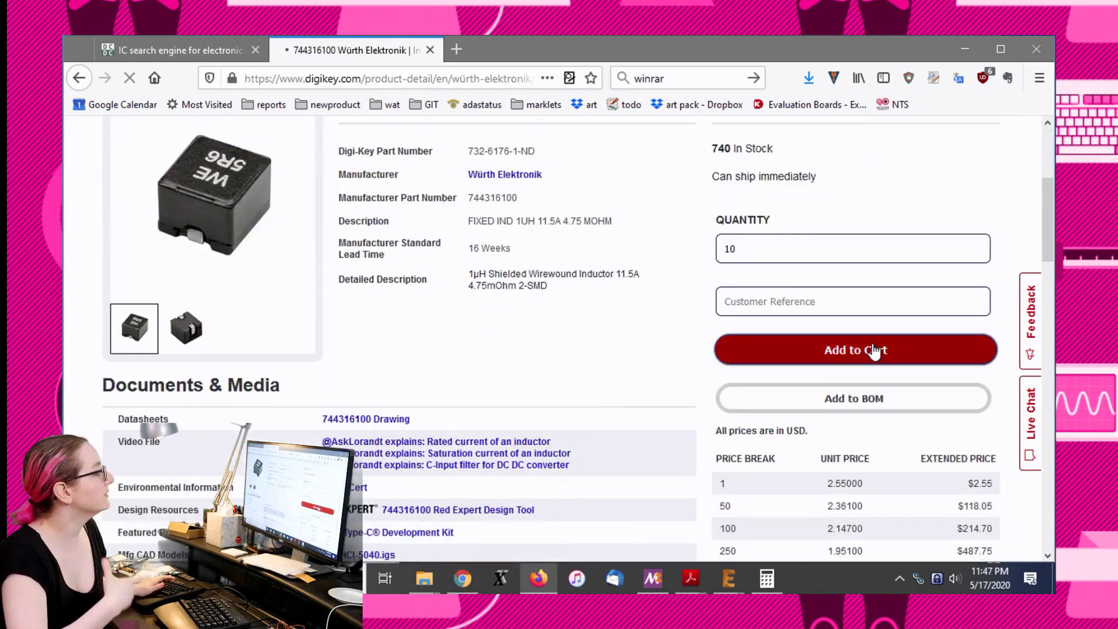